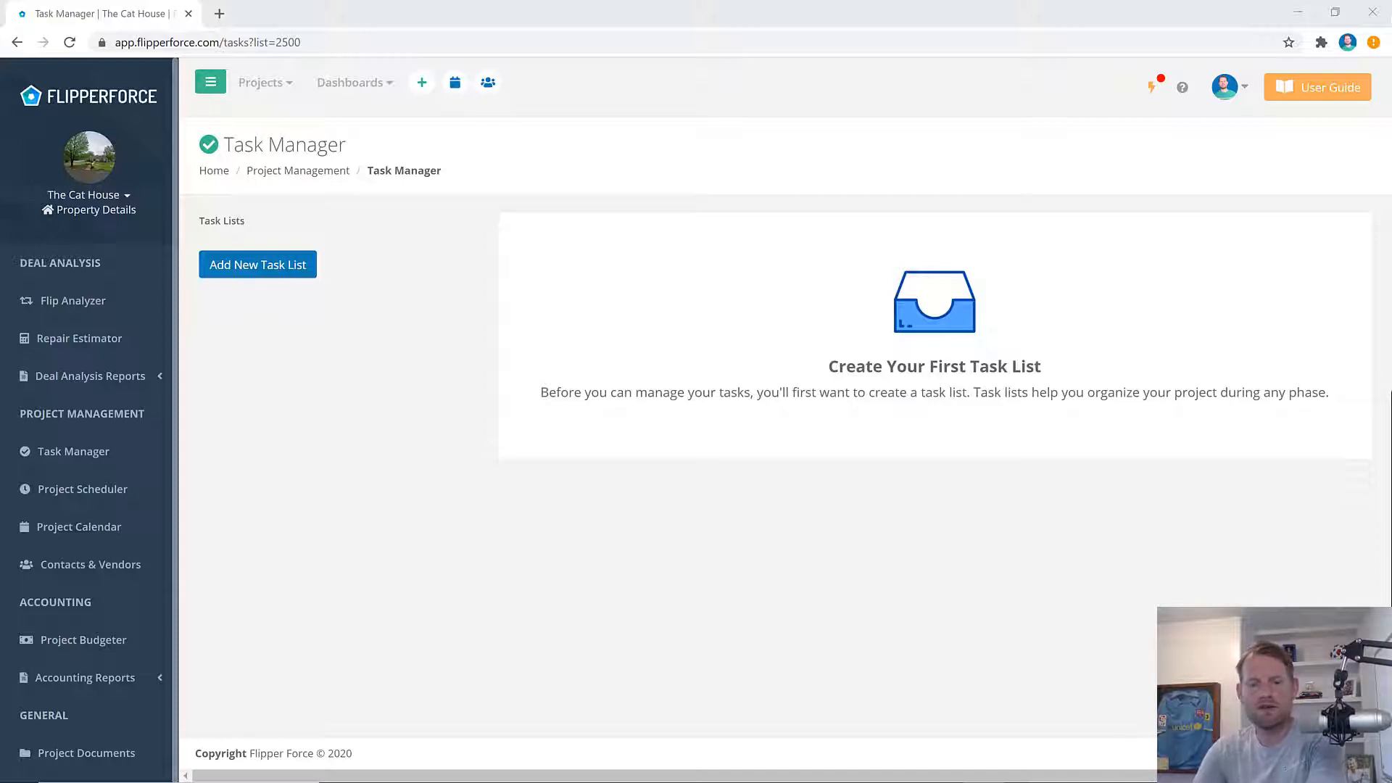
- Start a new task list from a template and browse the pre-built templates from purchasing through selling the property
left_click(298, 269)
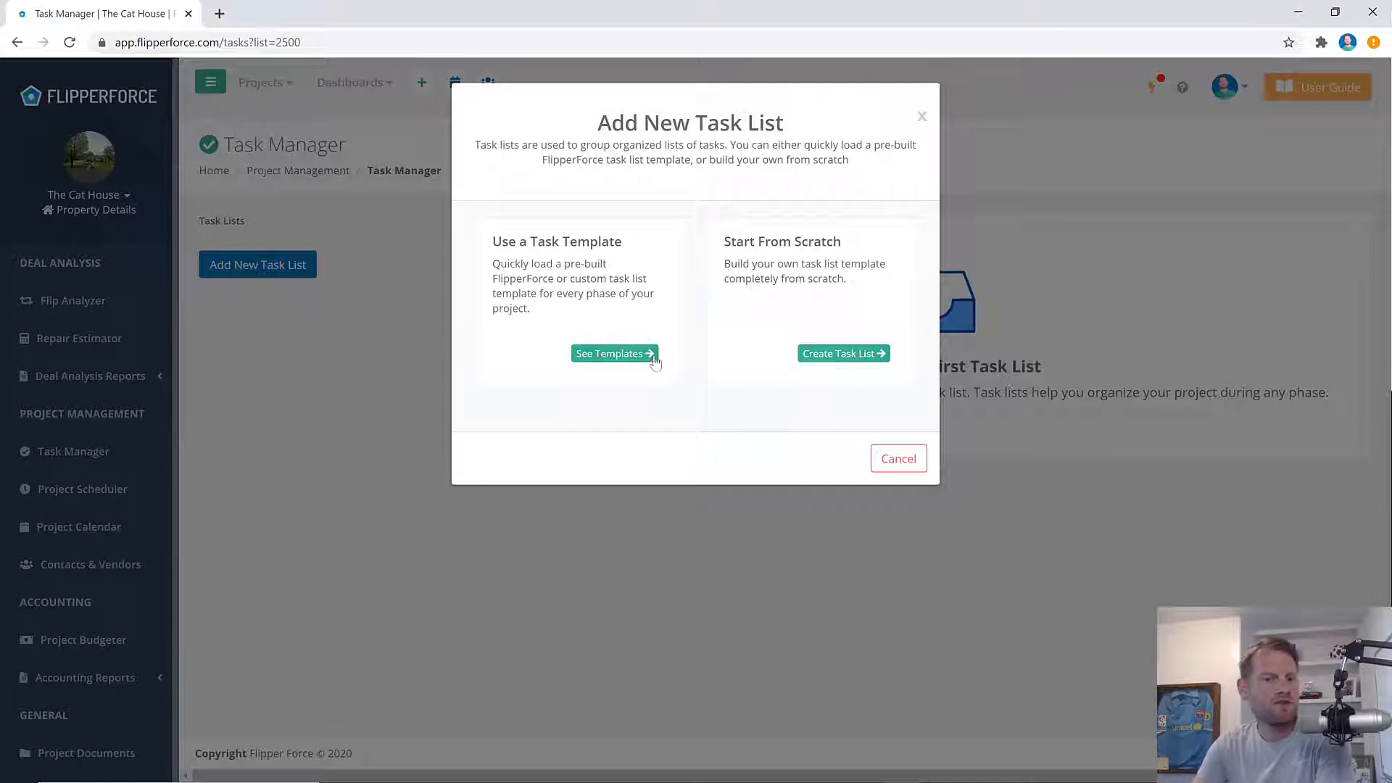
left_click(628, 361)
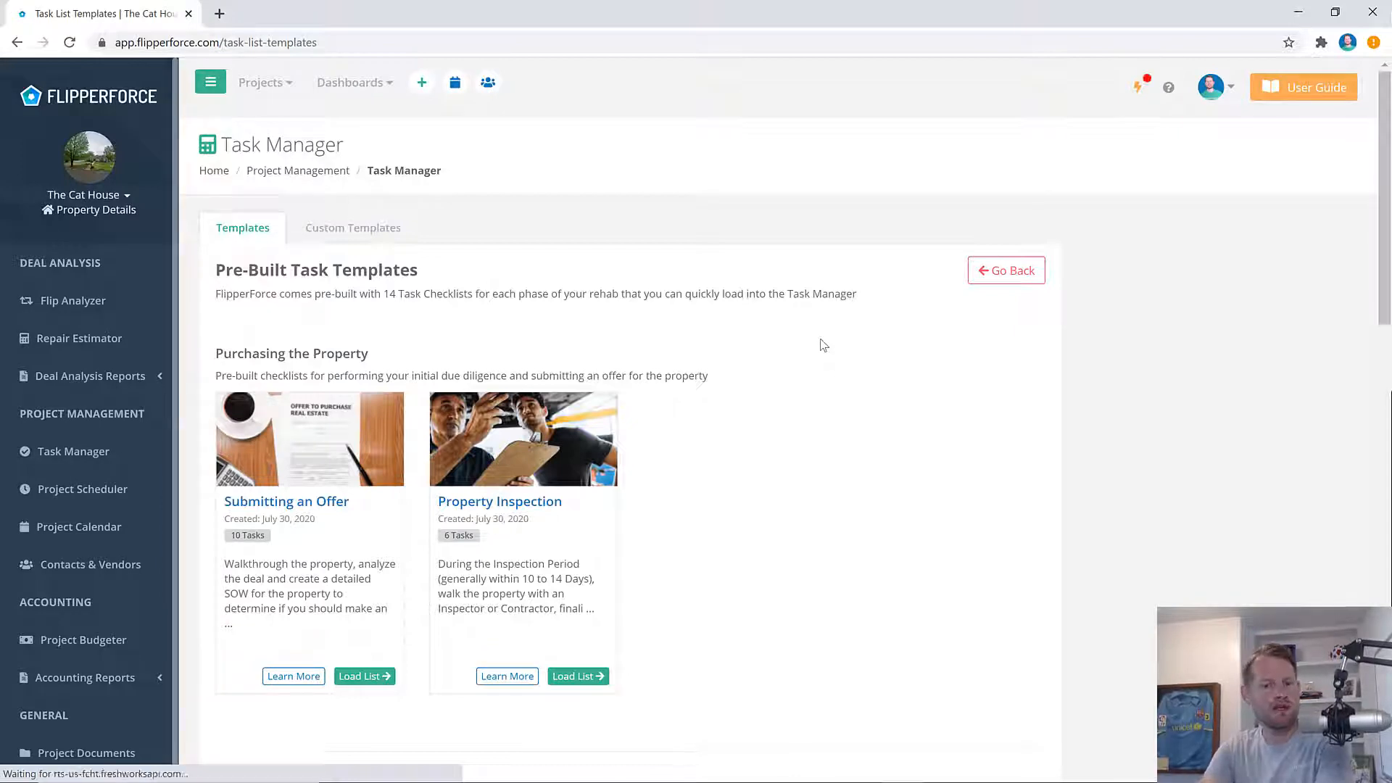
scroll(821, 342, "down", 2)
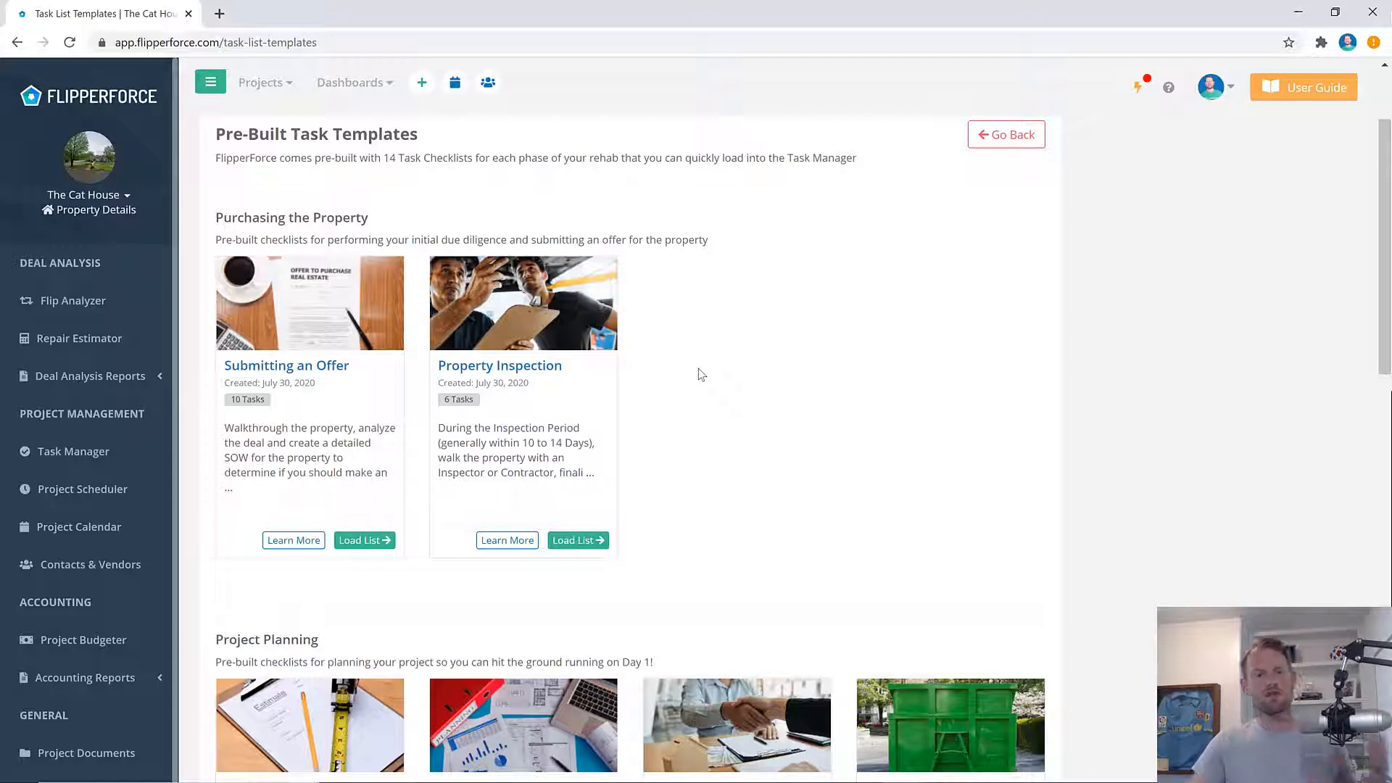
scroll(698, 368, "down", 3)
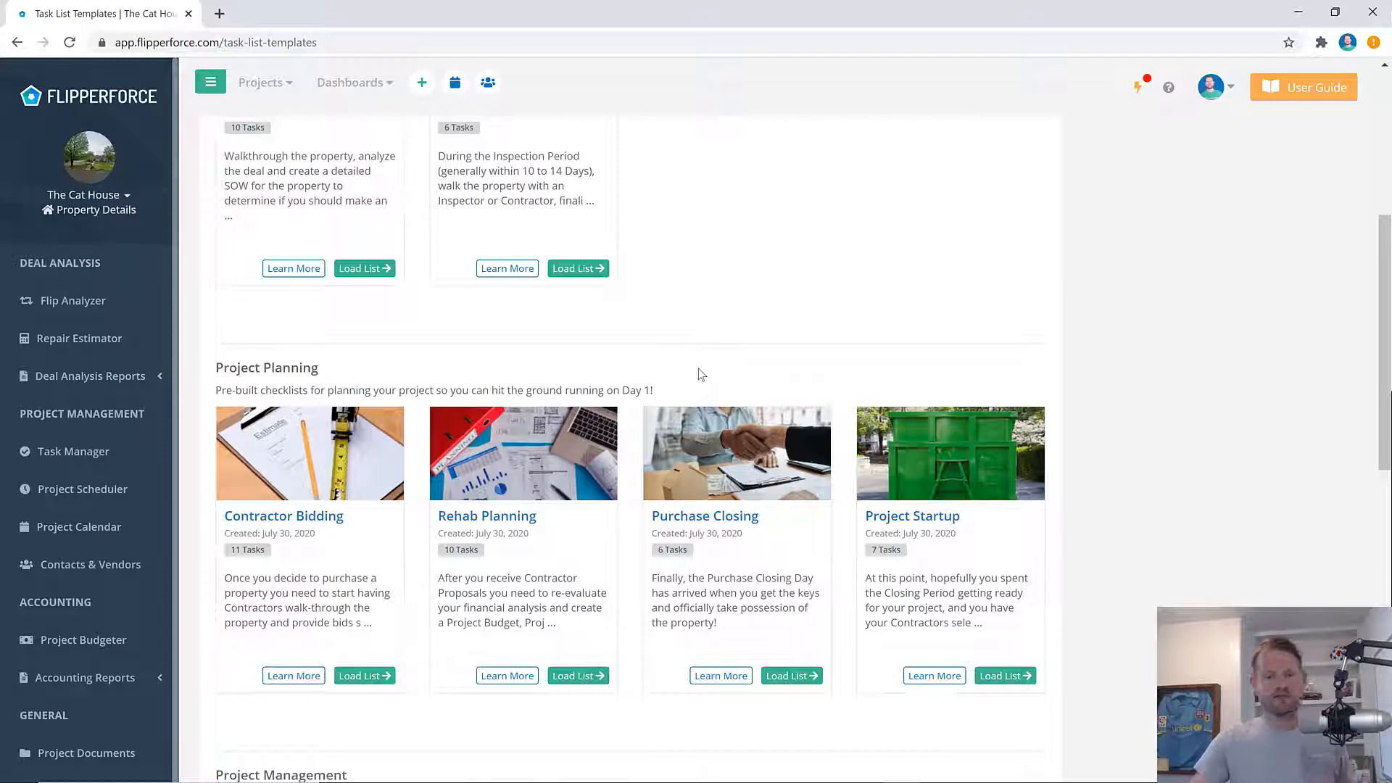
scroll(699, 368, "down", 2)
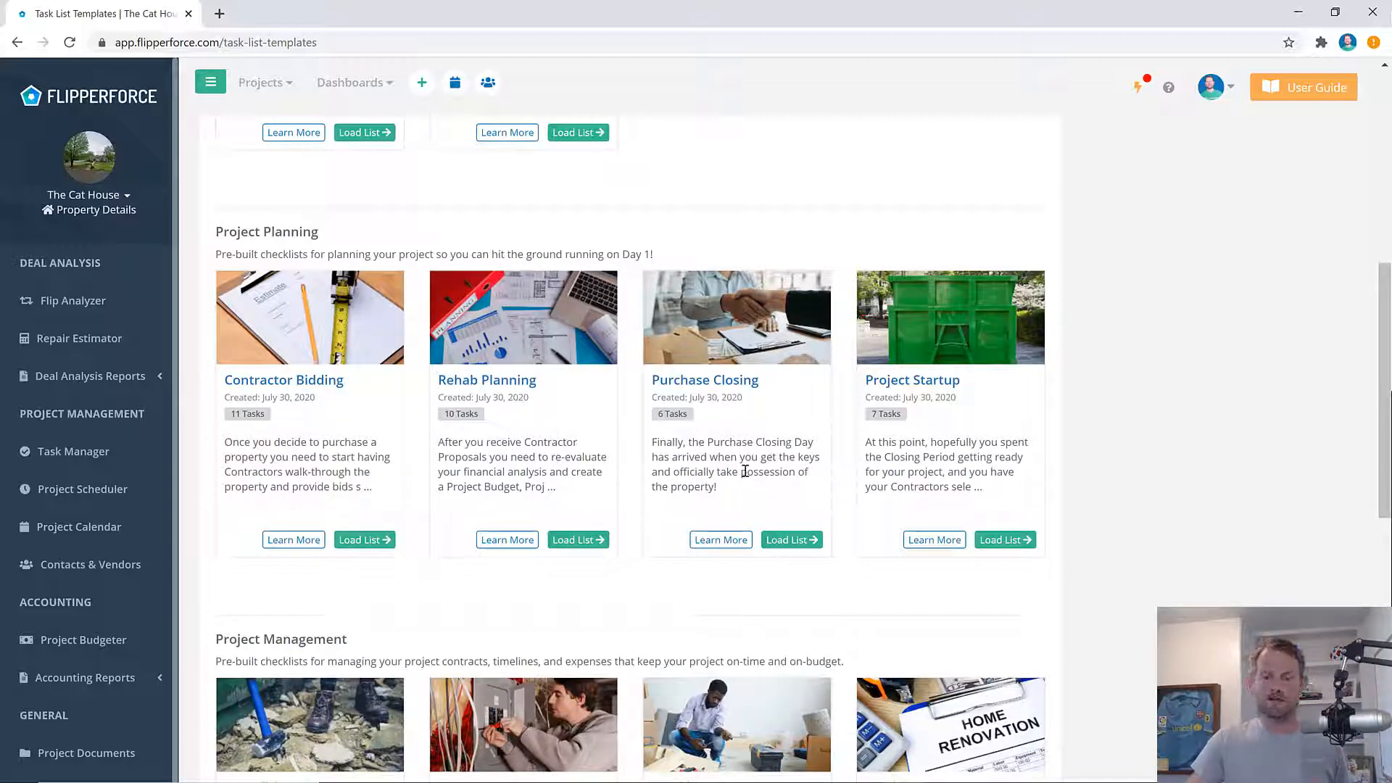
scroll(894, 472, "down", 5)
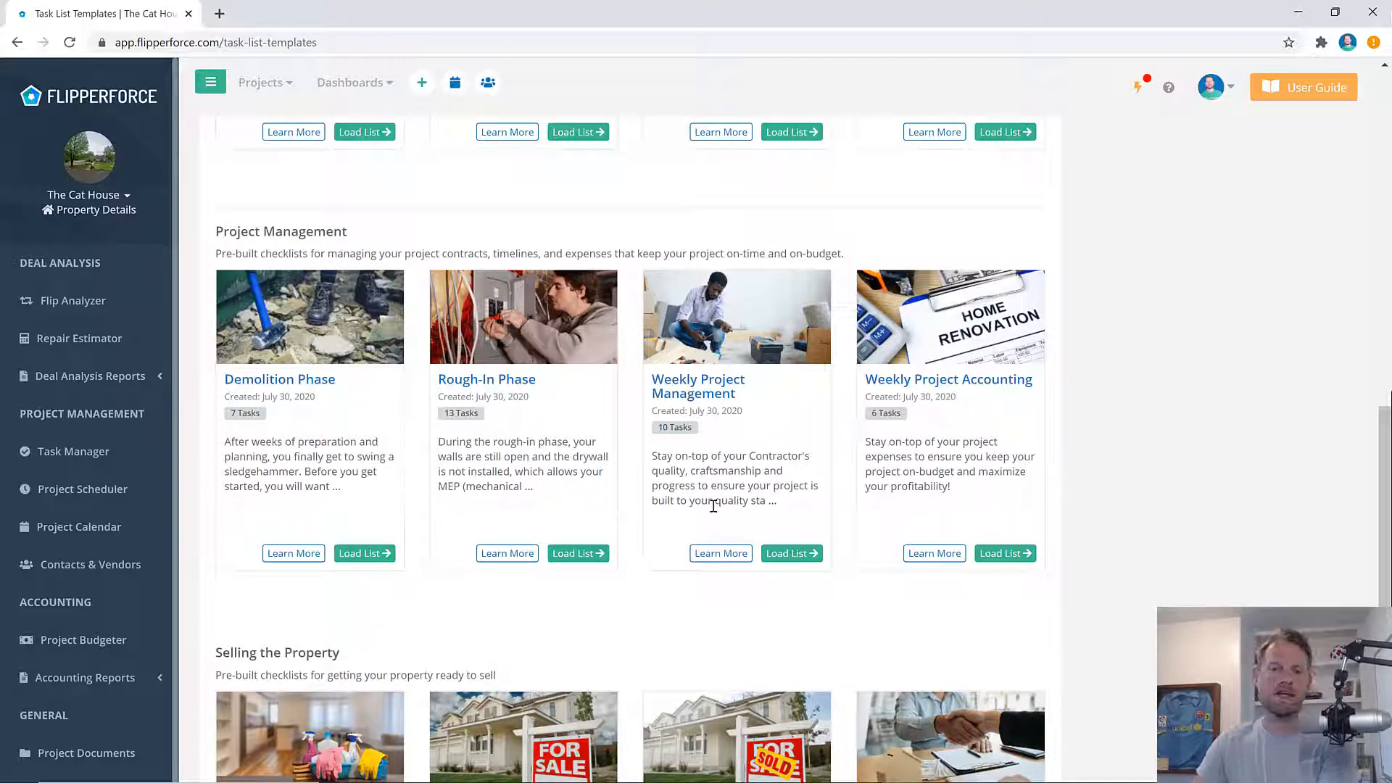
scroll(897, 490, "down", 4)
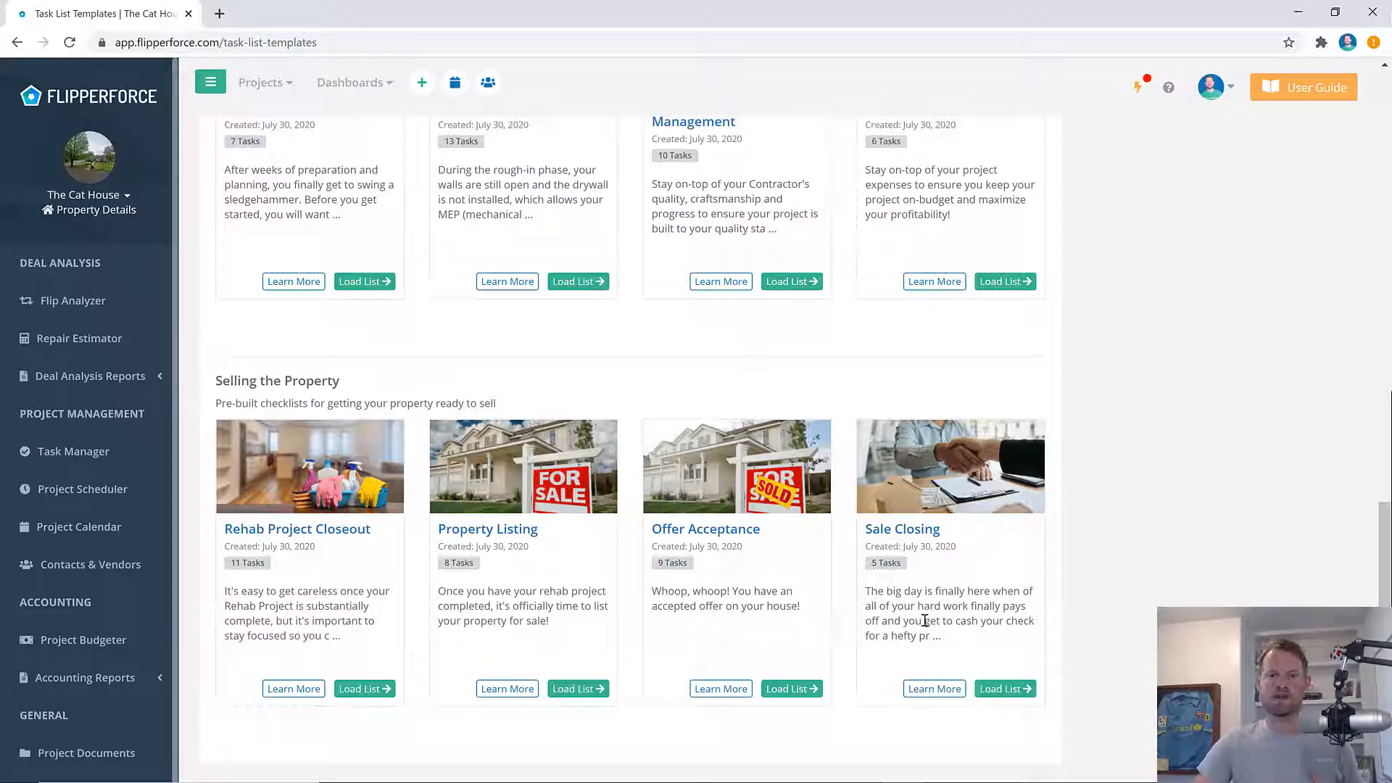
scroll(925, 621, "up", 8)
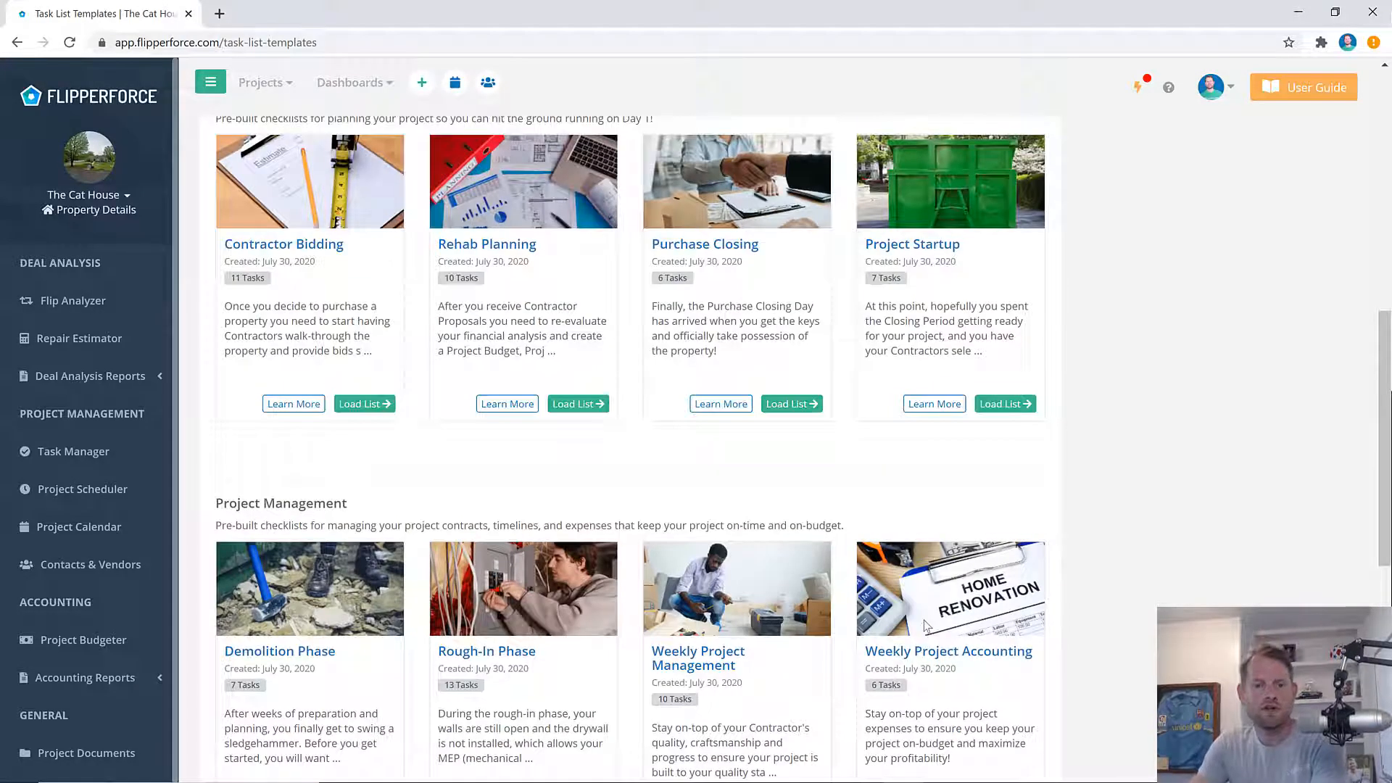
scroll(925, 625, "down", 4)
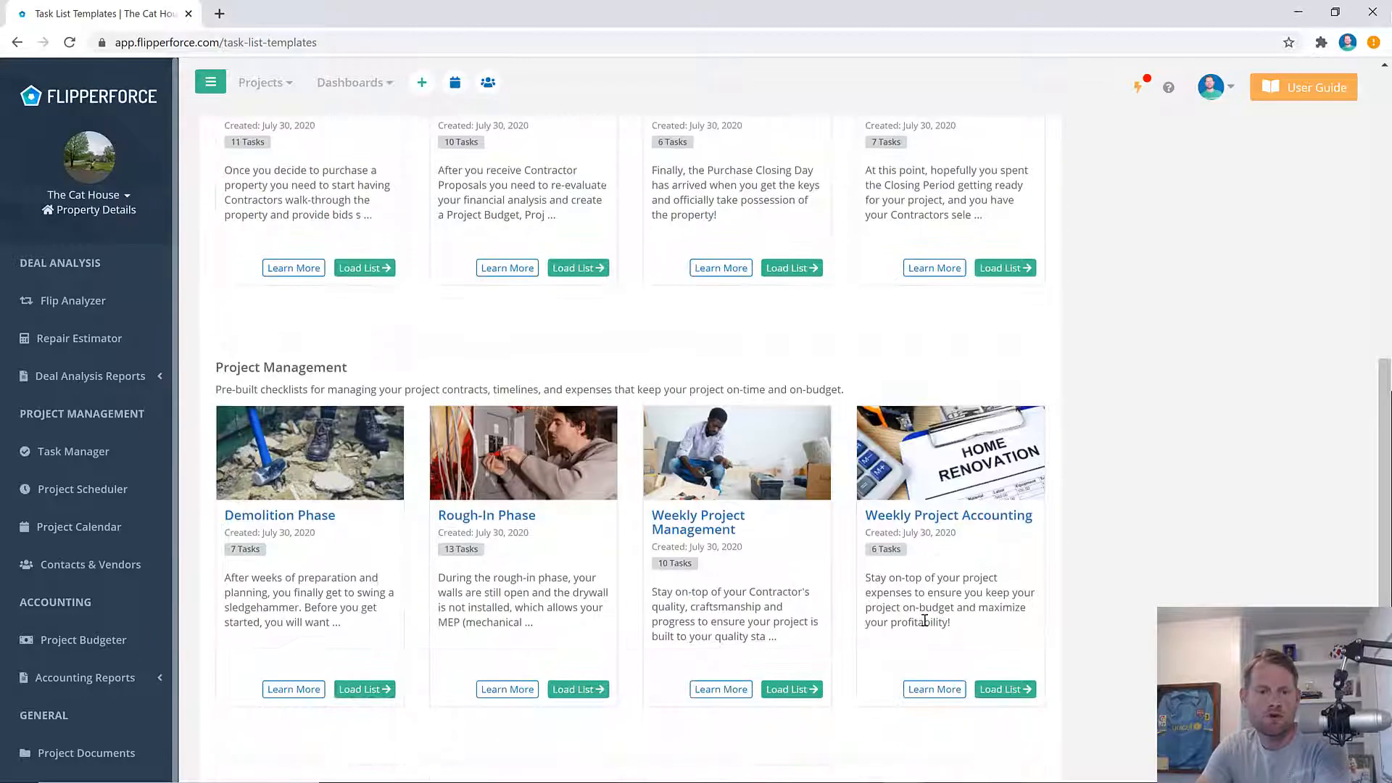
- Review the Rough-In Phase template's checklist and example tasks, and load the template into the Task Manager
left_click(522, 558)
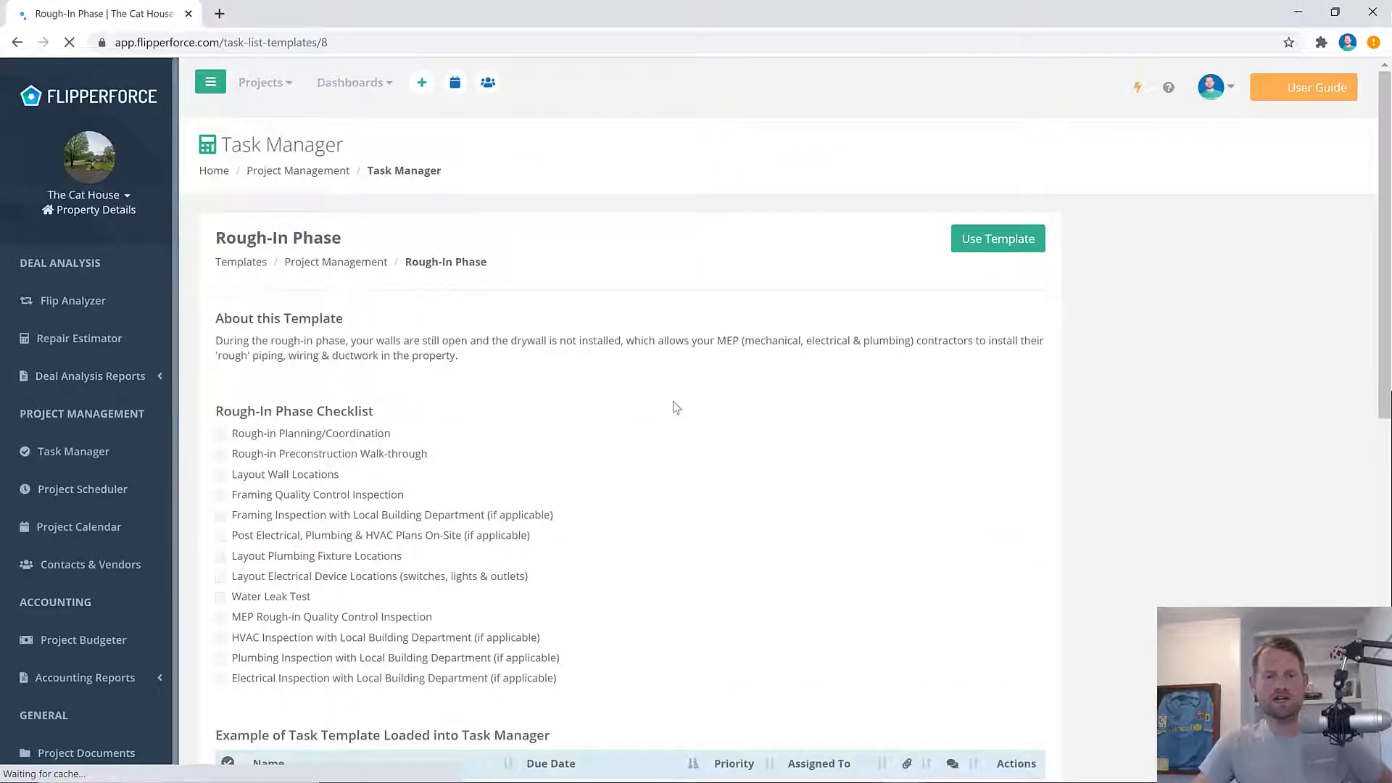
scroll(672, 404, "down", 3)
scroll(675, 407, "down", 7)
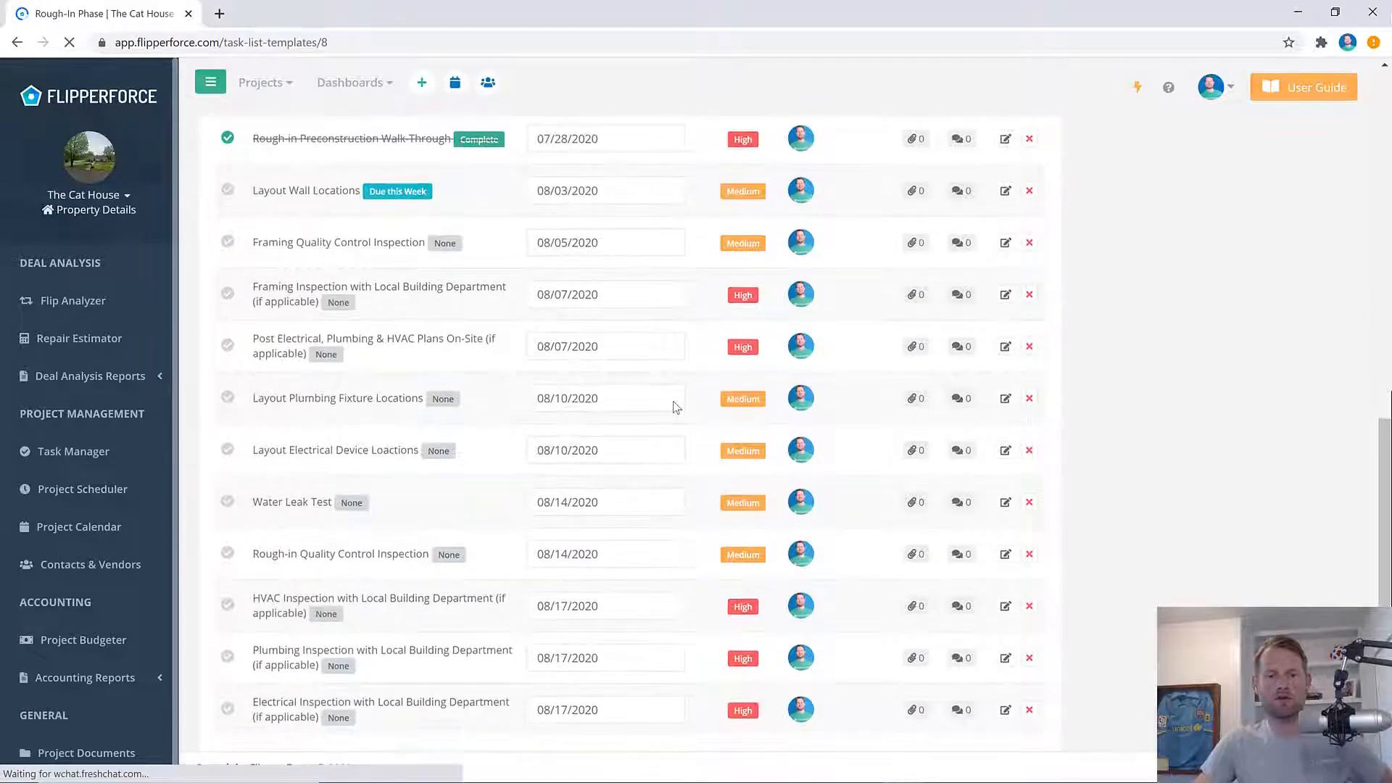
scroll(673, 406, "up", 9)
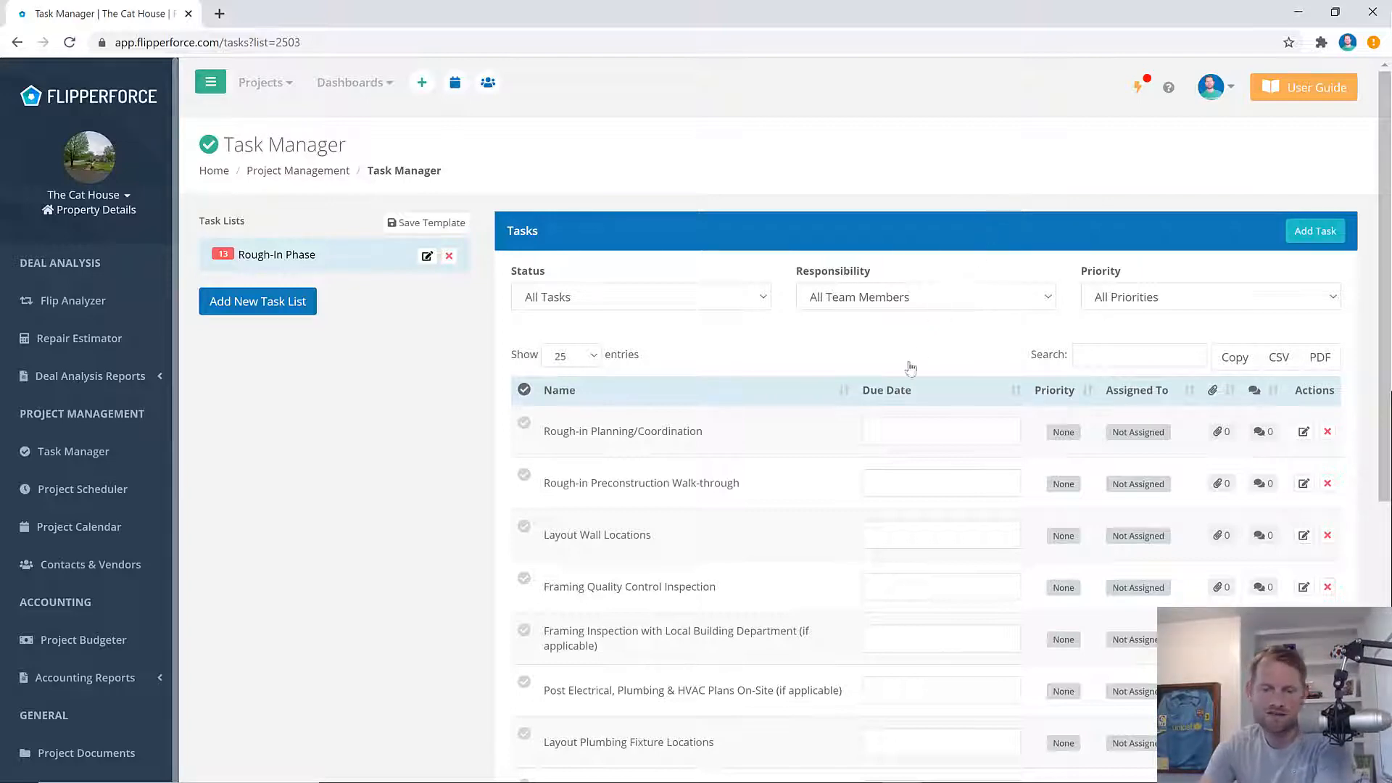
- Examine the tasks in the loaded Rough-In Phase list, from planning and layout through the building department inspections
scroll(898, 390, "down", 6)
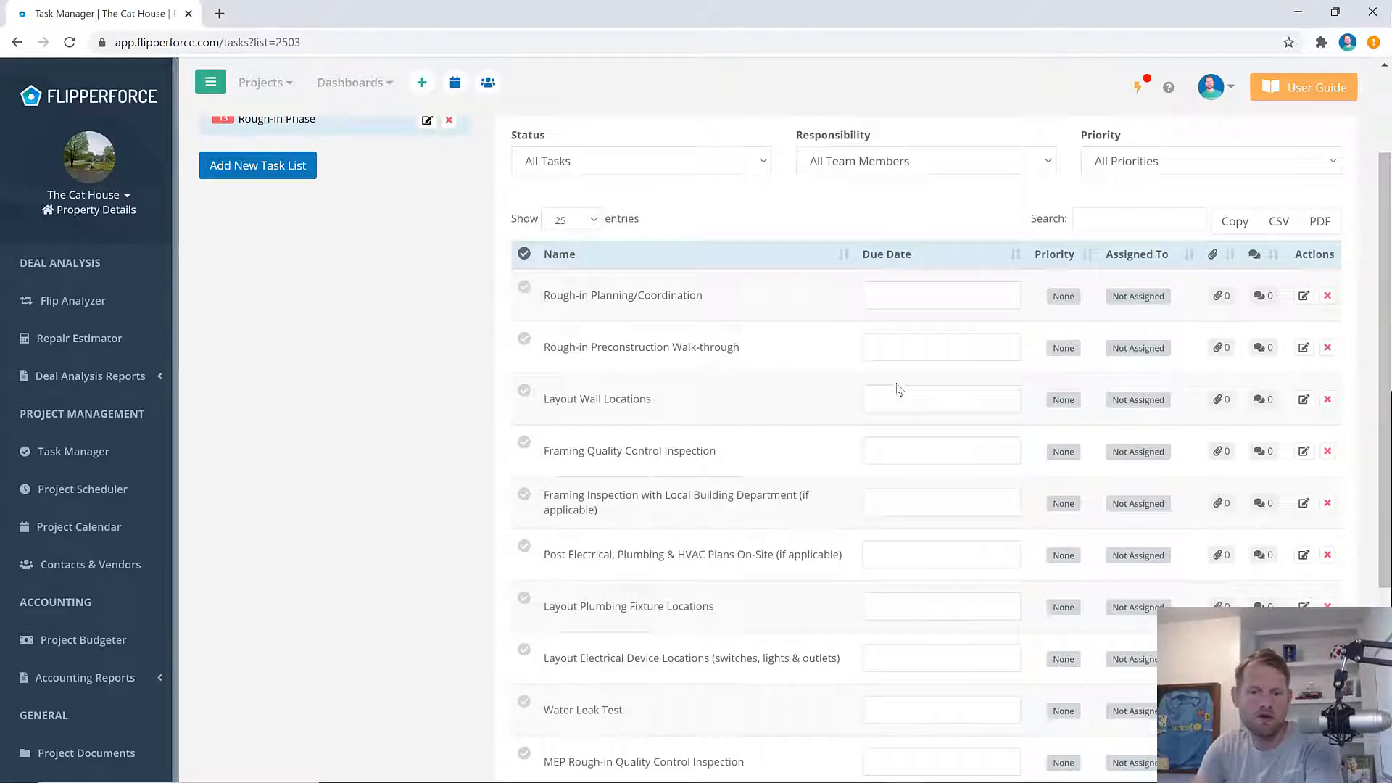
scroll(897, 390, "up", 6)
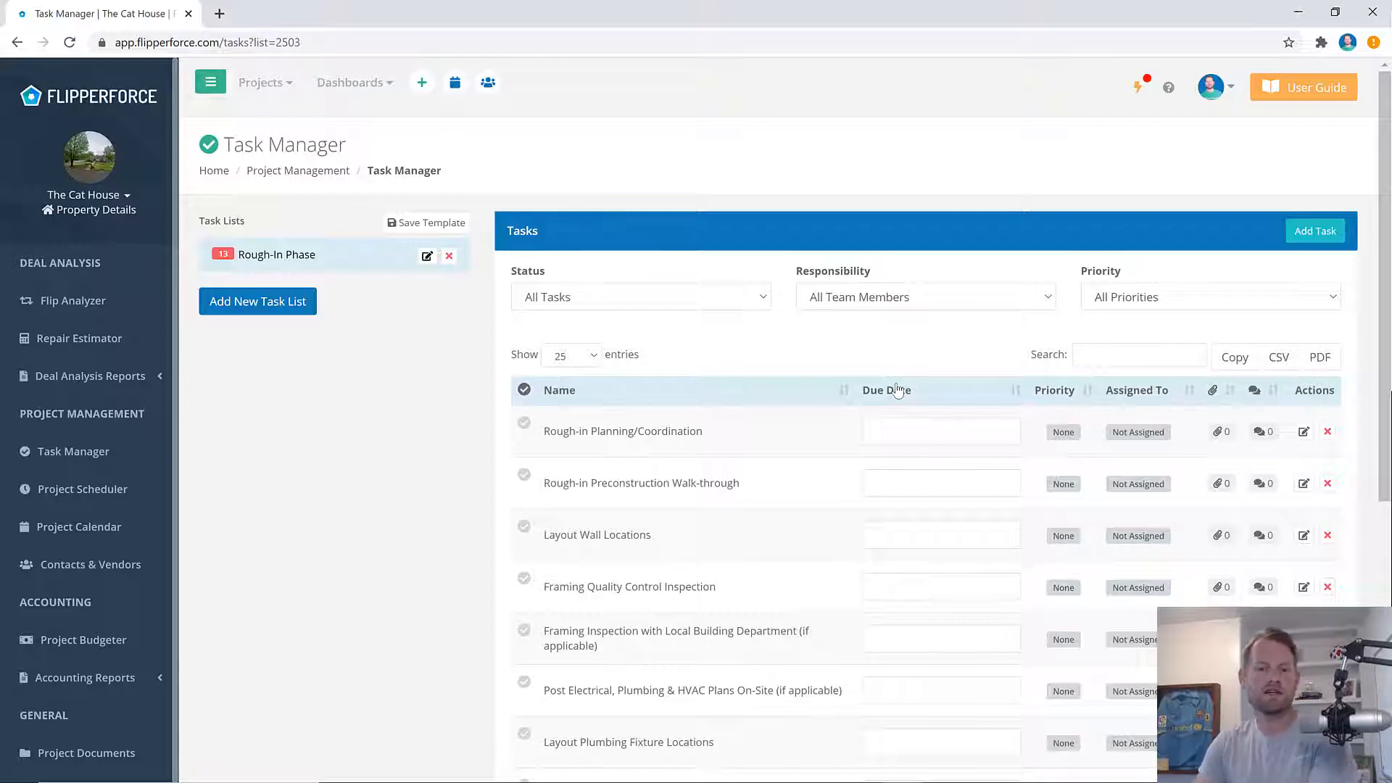
scroll(898, 391, "down", 2)
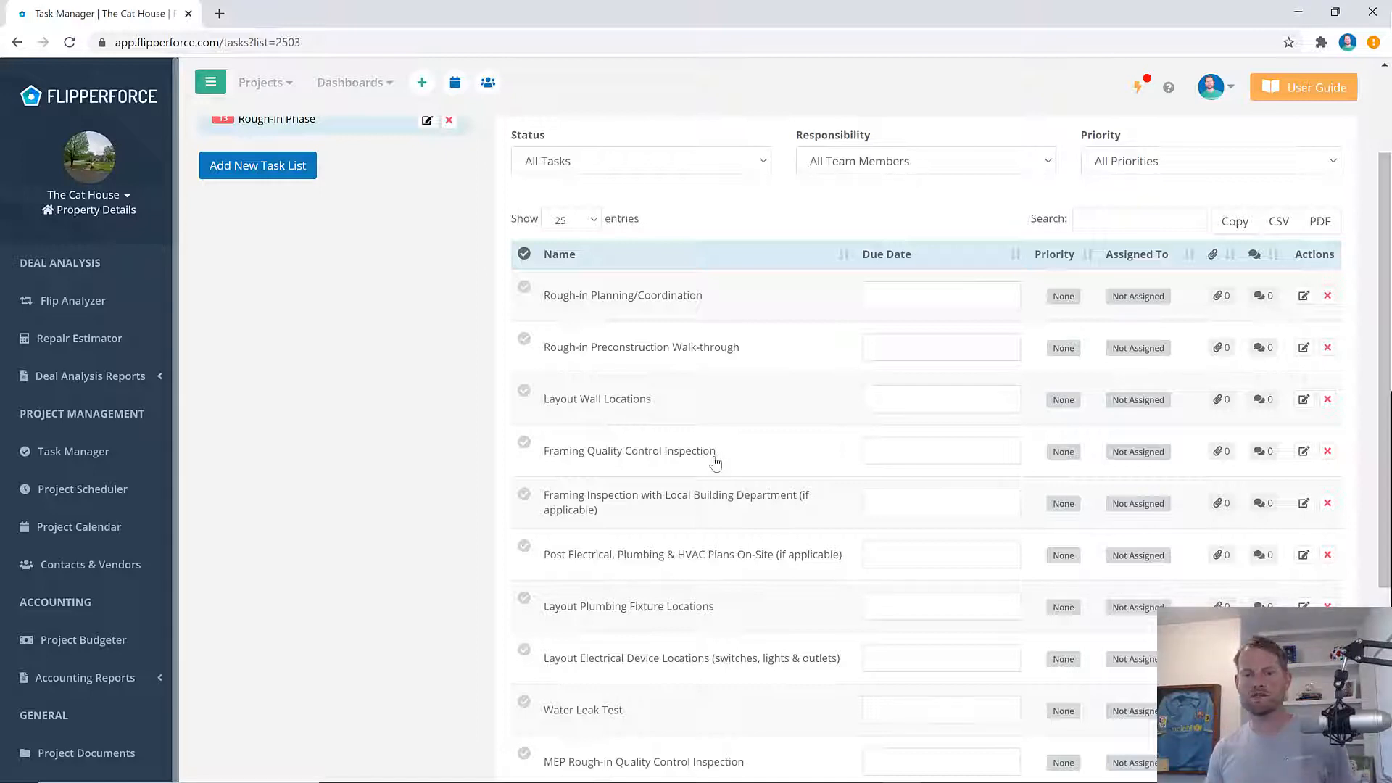
scroll(715, 463, "down", 2)
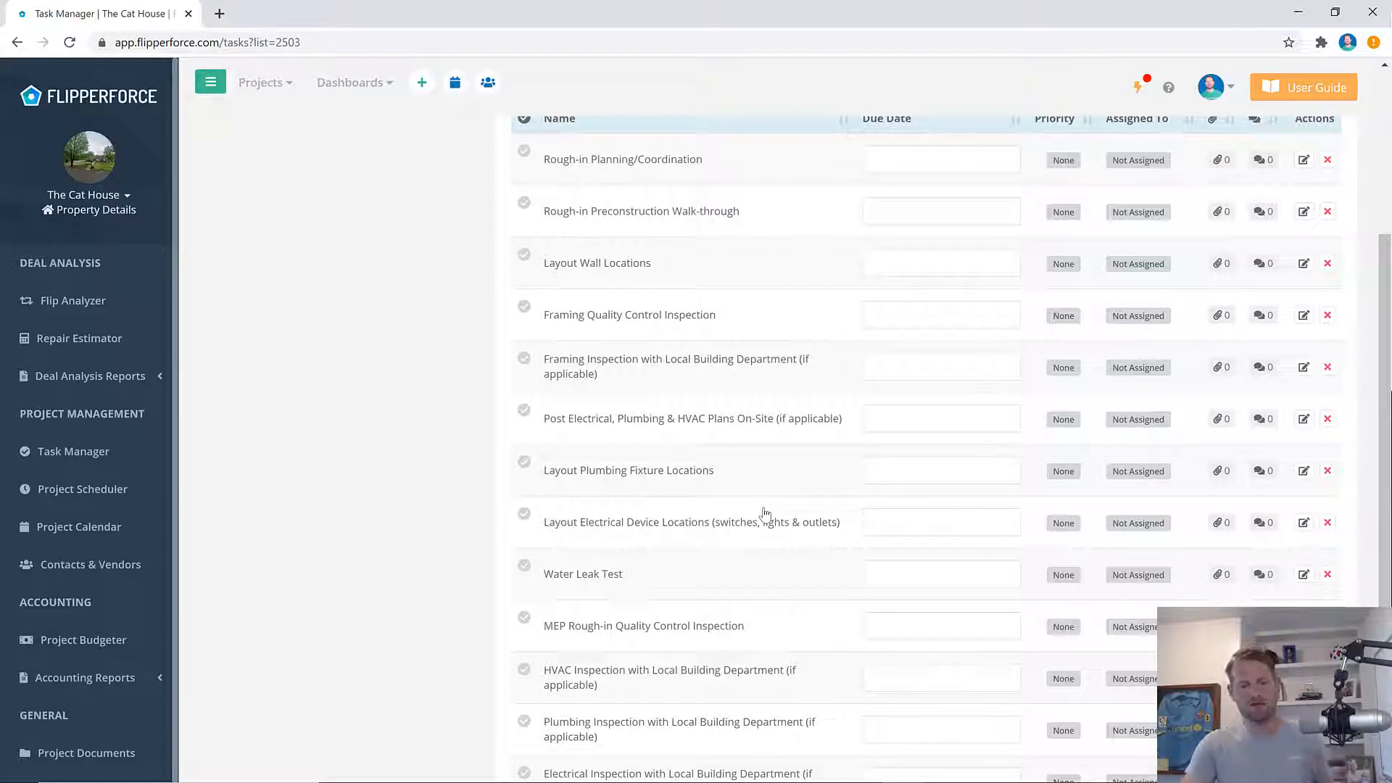
scroll(765, 513, "down", 2)
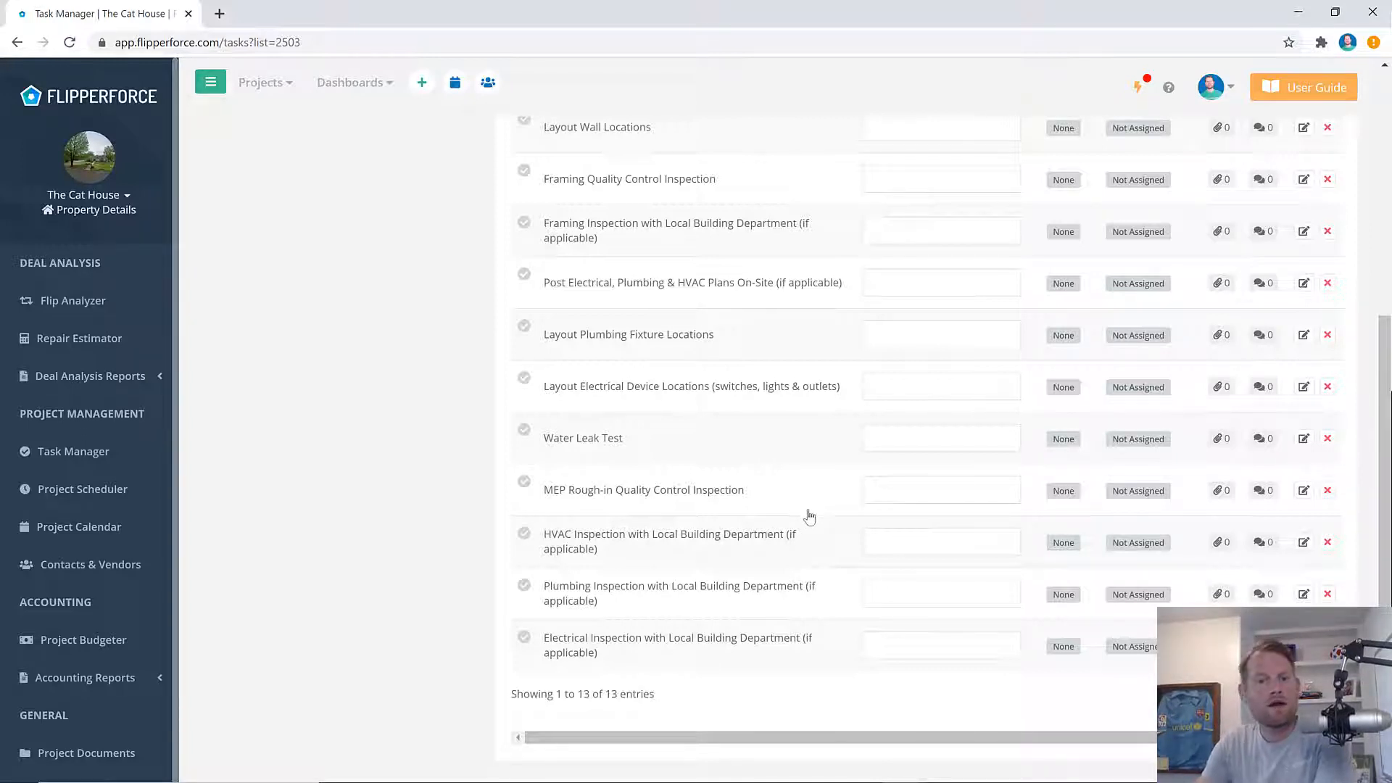
scroll(806, 511, "up", 4)
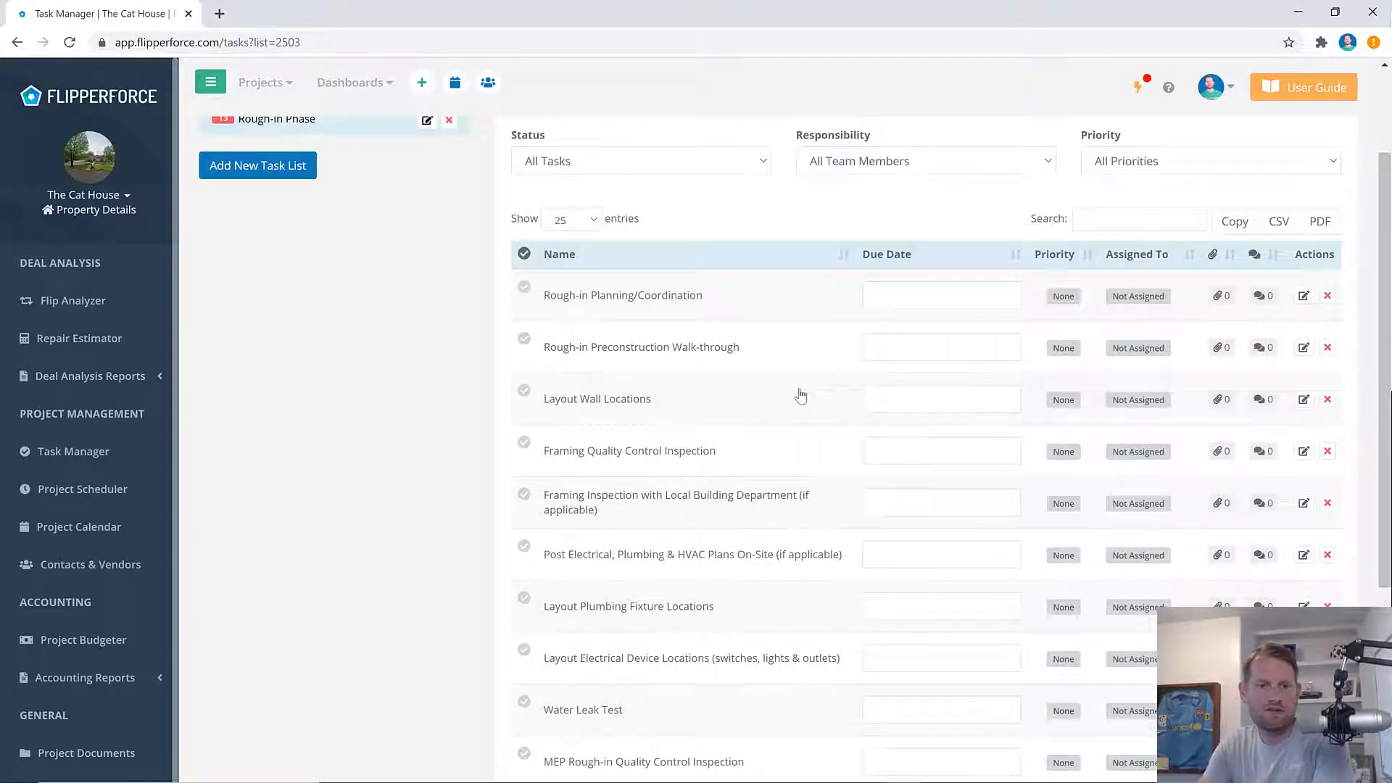
scroll(801, 394, "up", 2)
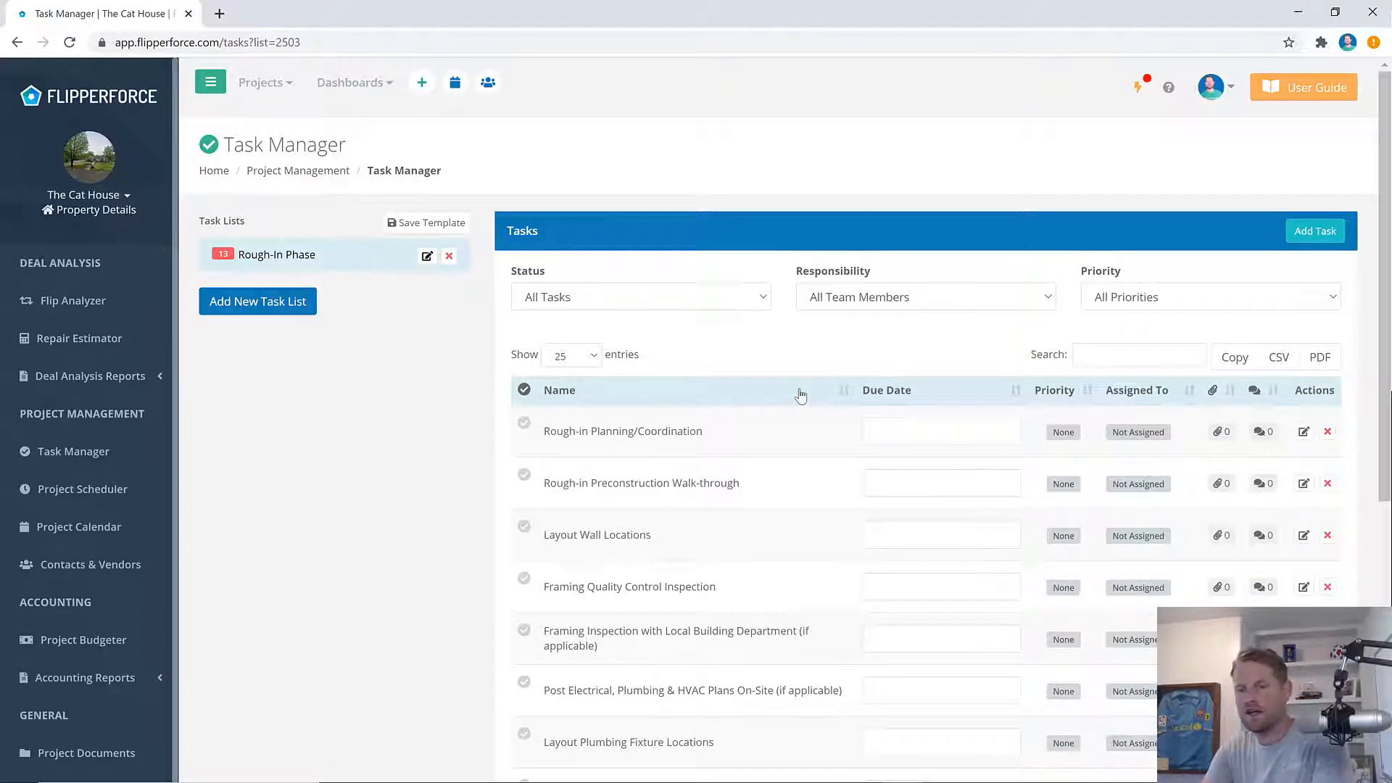
- Set due dates: Rough-in Planning/Coordination 08/07/2020, Rough-in Preconstruction Walk-through 08/10/2020 and Layout Wall Locations 08/14/2020
left_click(909, 443)
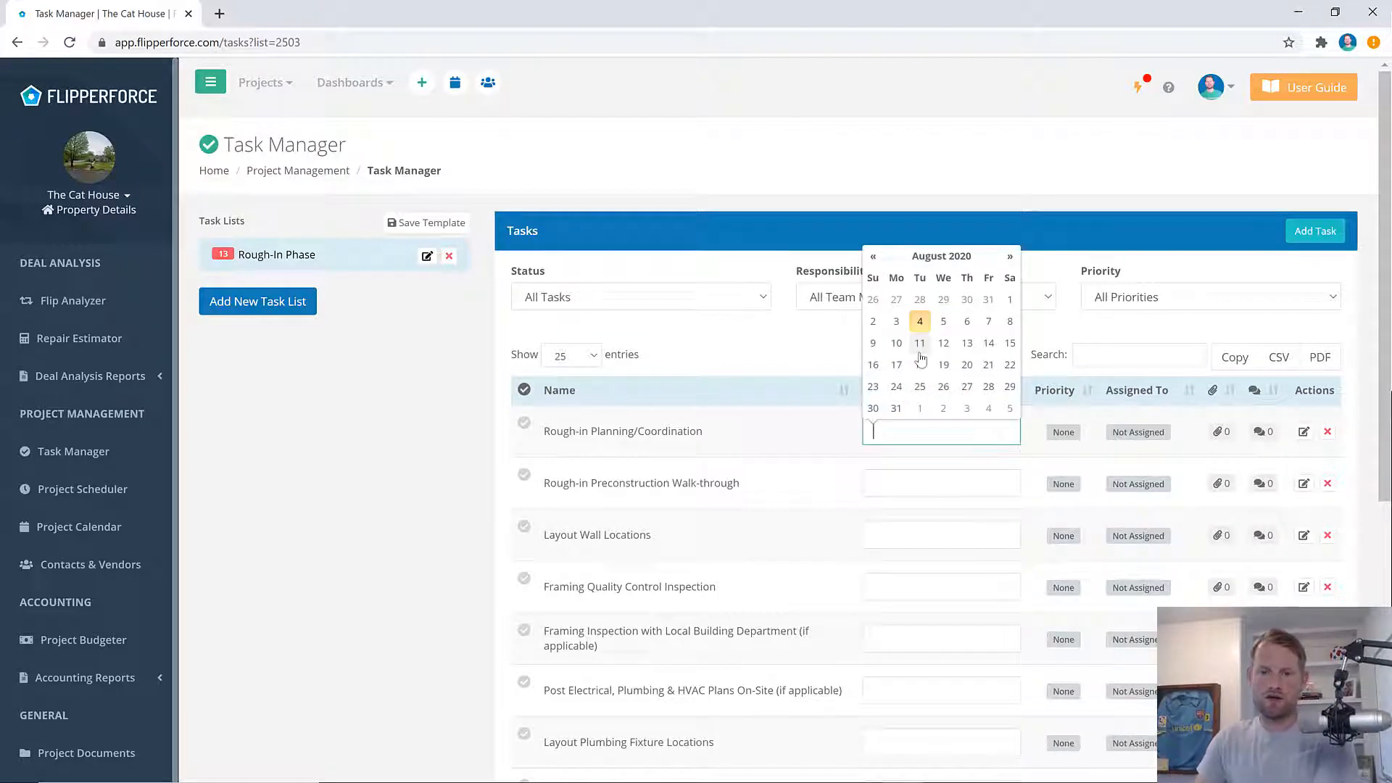
left_click(987, 322)
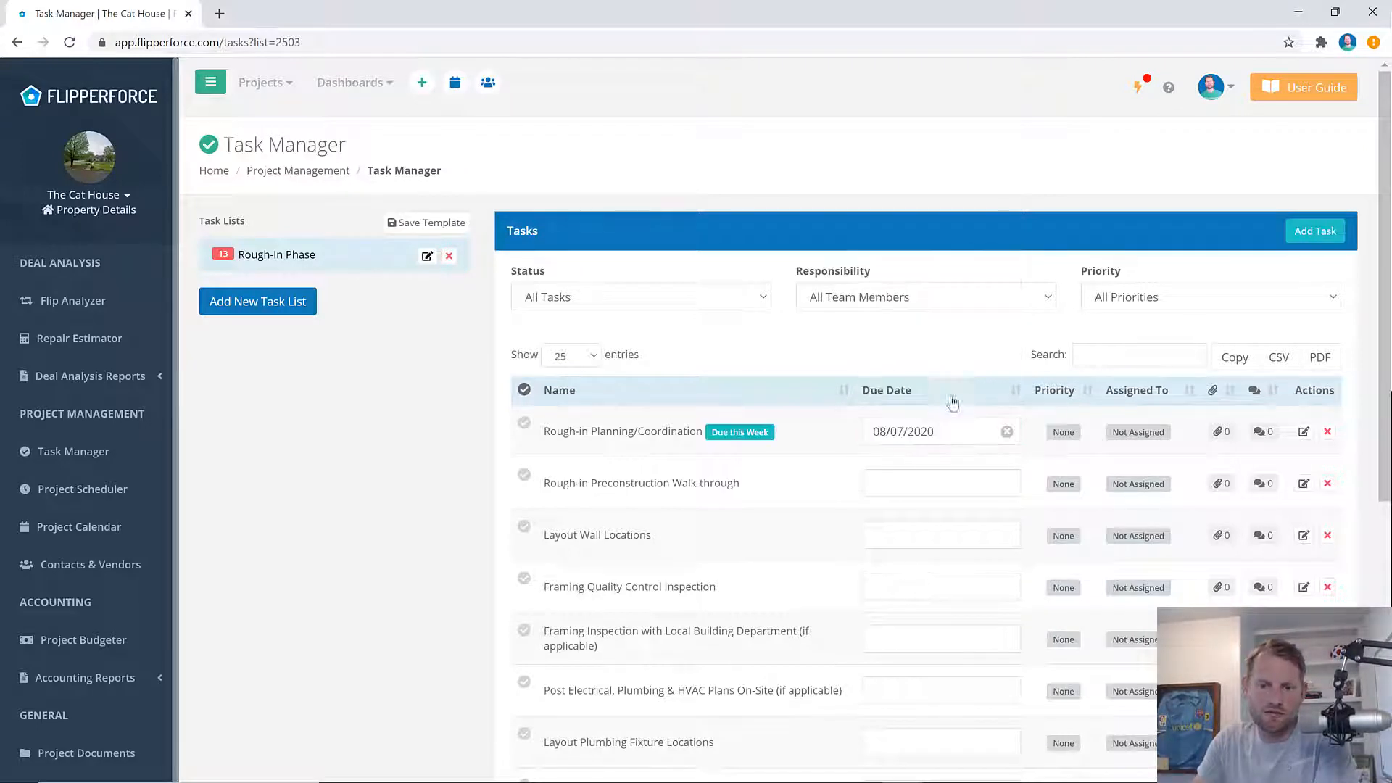
left_click(912, 499)
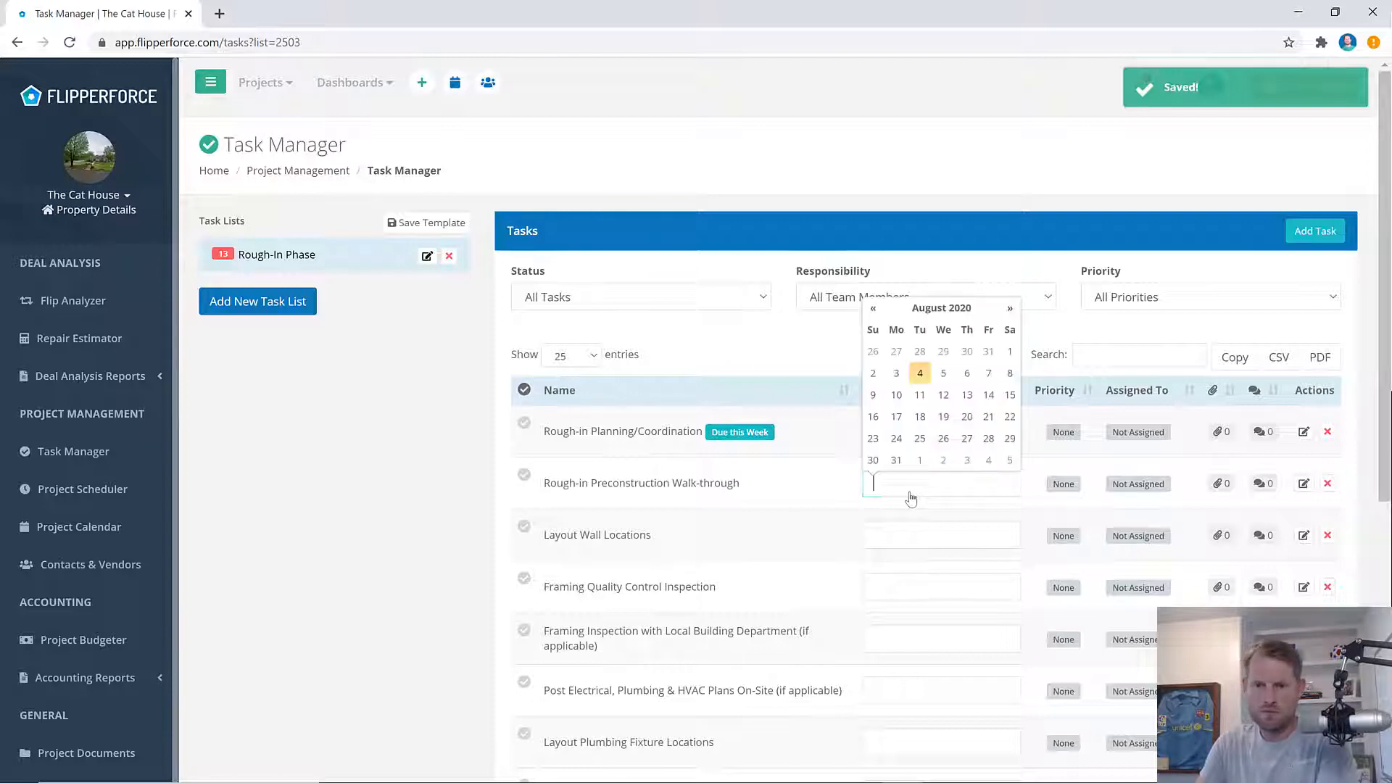
left_click(897, 395)
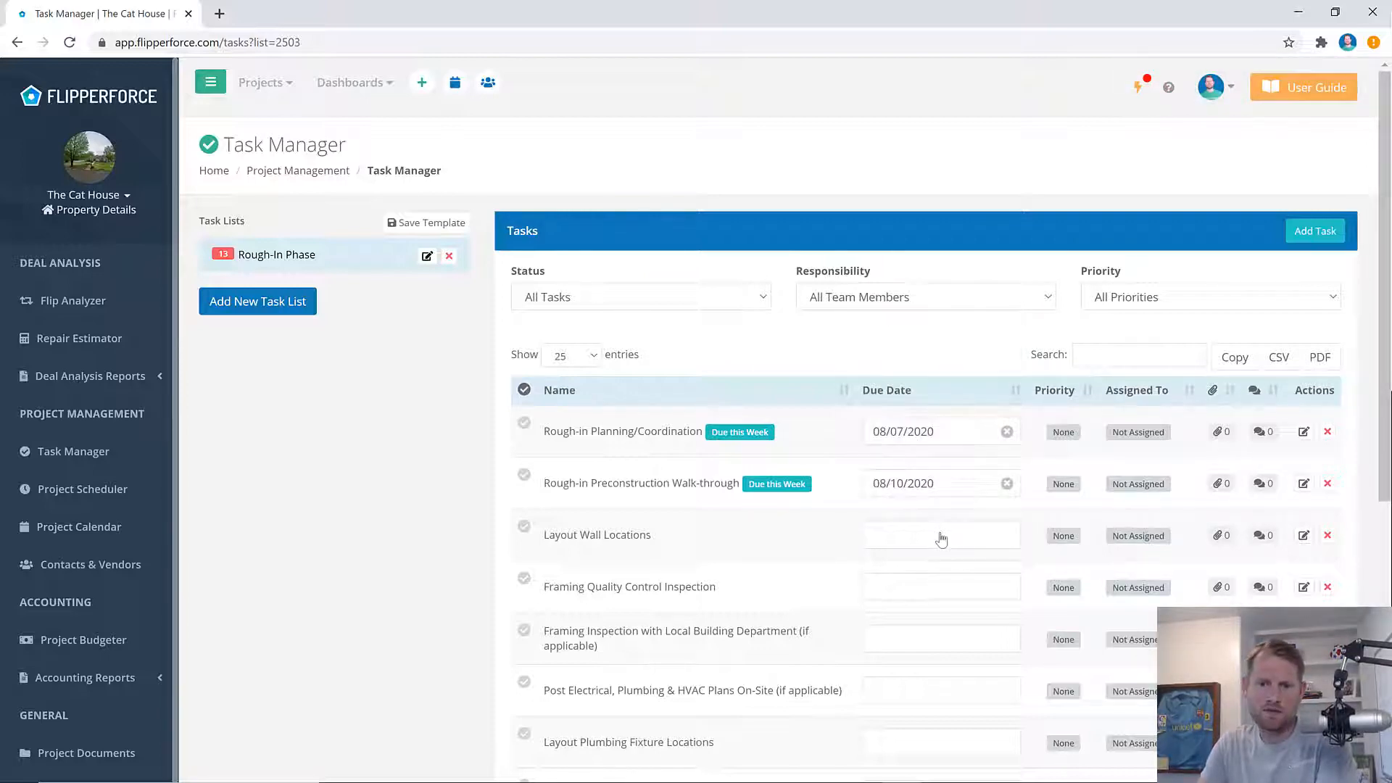
left_click(941, 538)
left_click(986, 445)
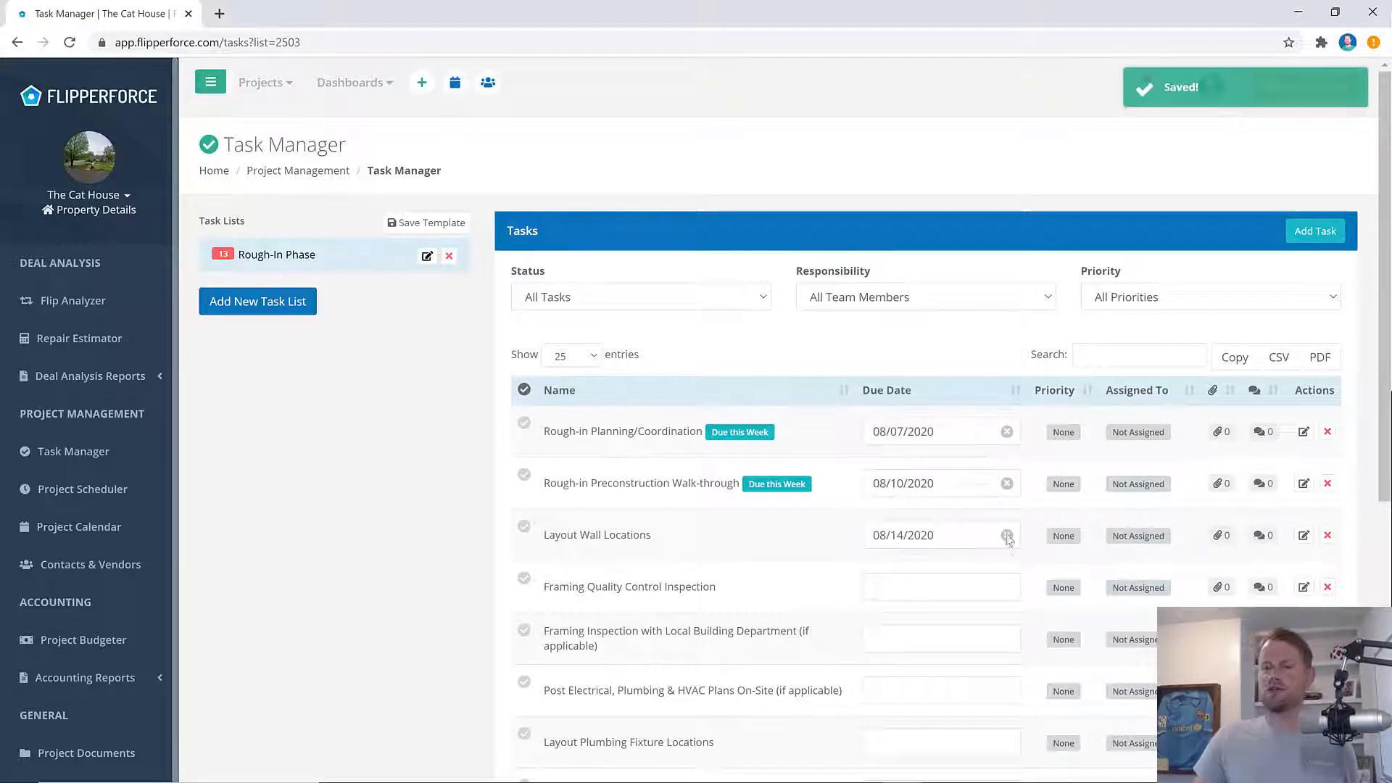
- Set priorities: Rough-in Planning/Coordination to Urgent, Rough-in Preconstruction Walk-through to High and Layout Wall Locations to Medium
scroll(1012, 560, "down", 5)
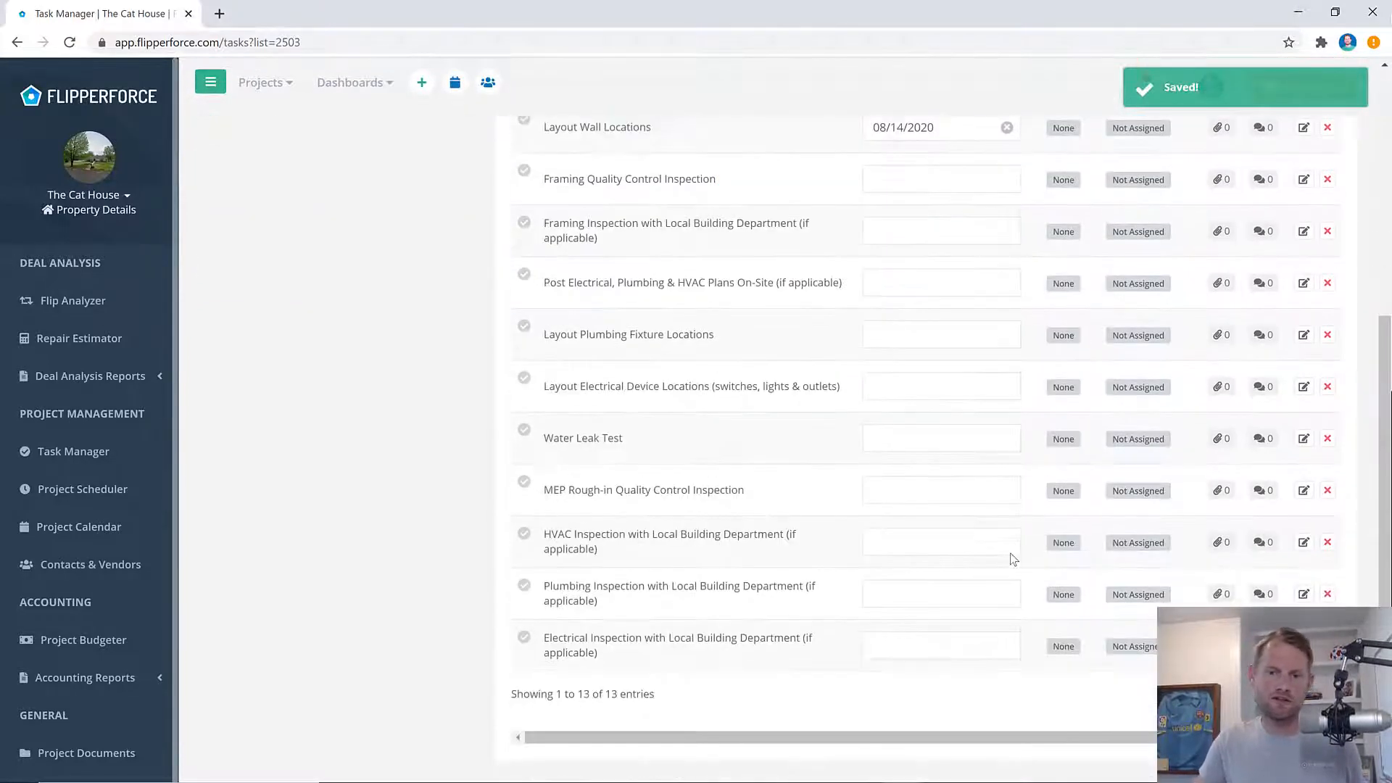
scroll(1012, 559, "up", 3)
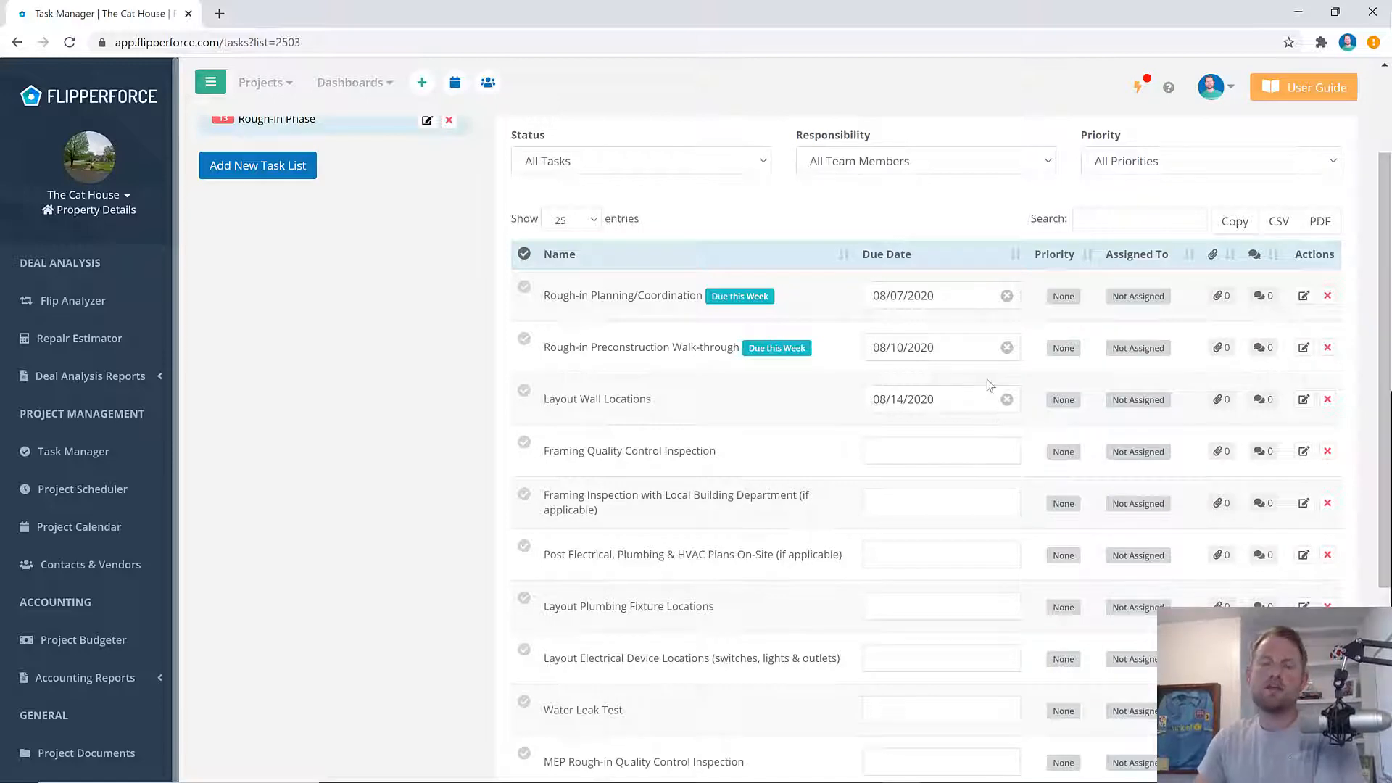
scroll(988, 383, "up", 2)
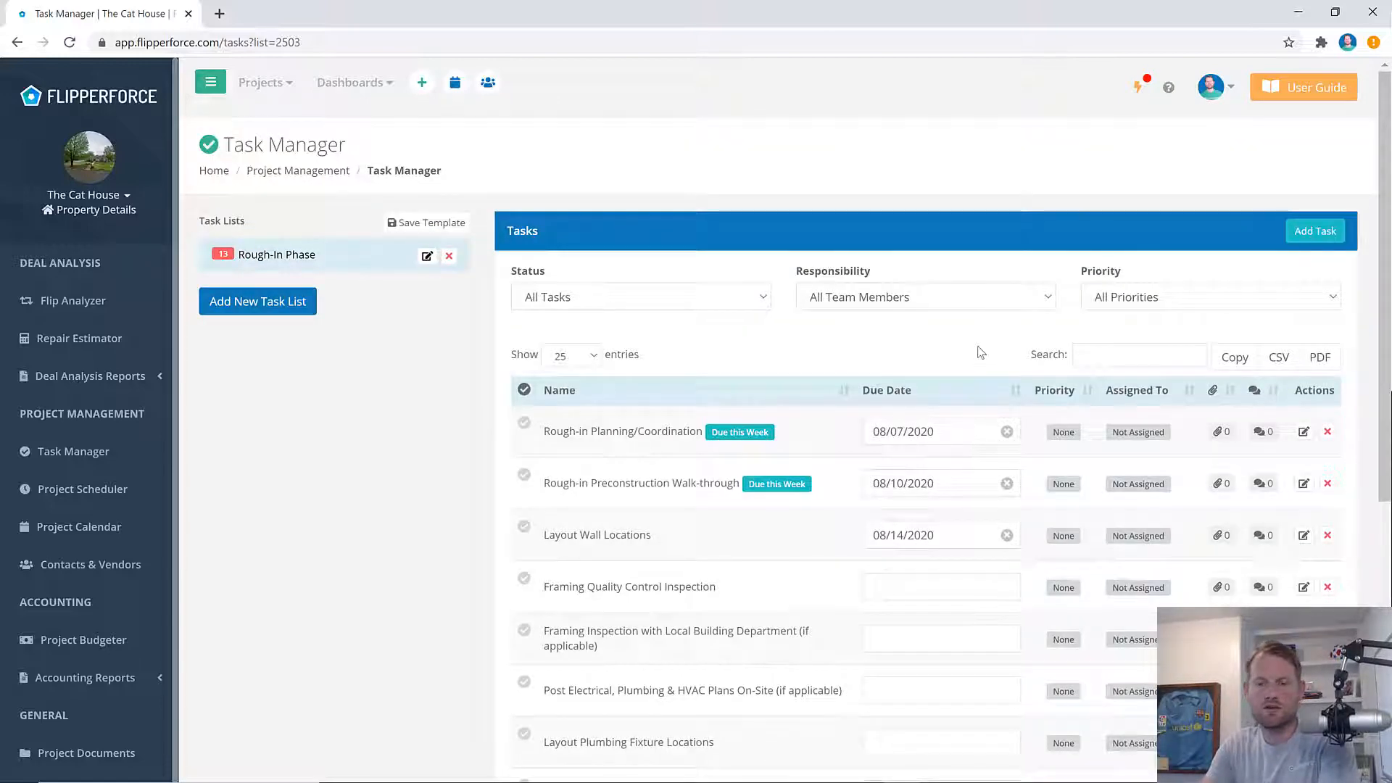
left_click(1078, 434)
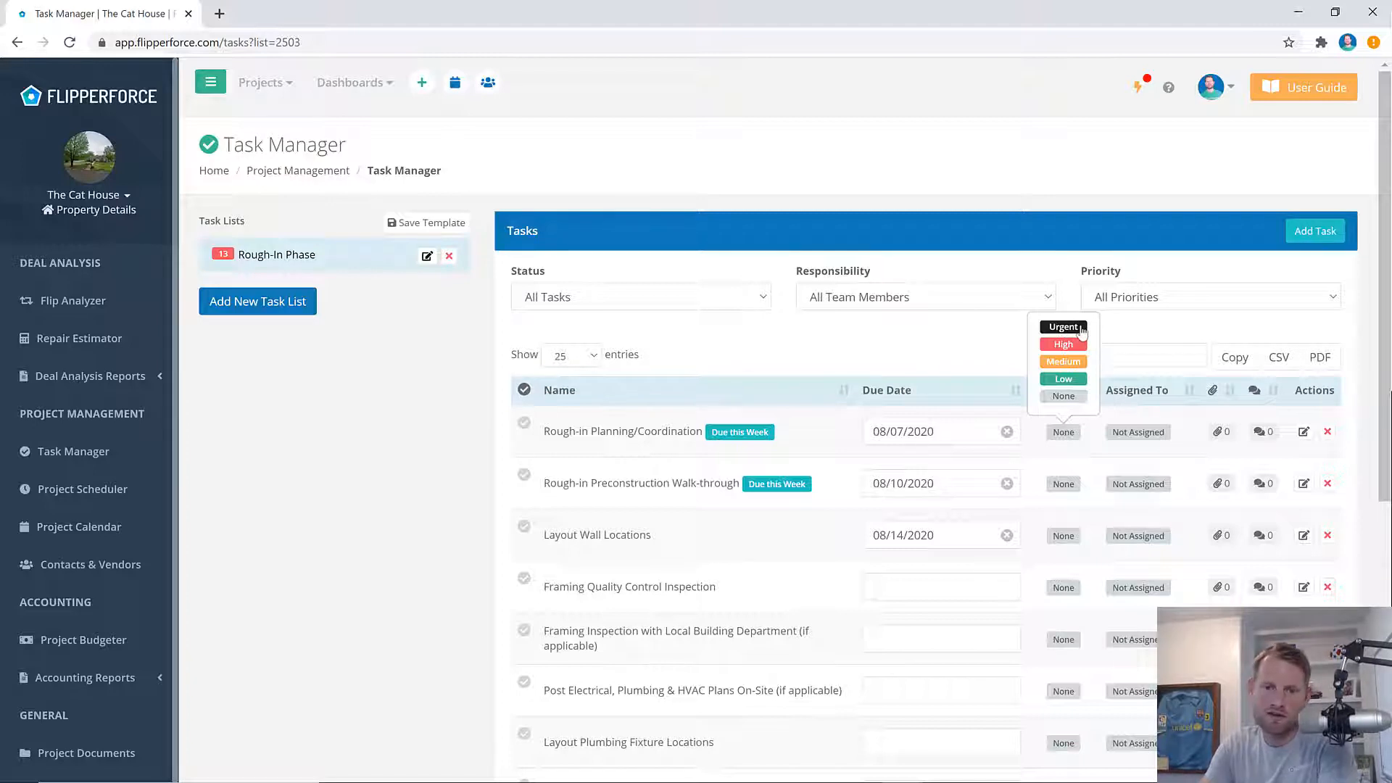
left_click(1079, 332)
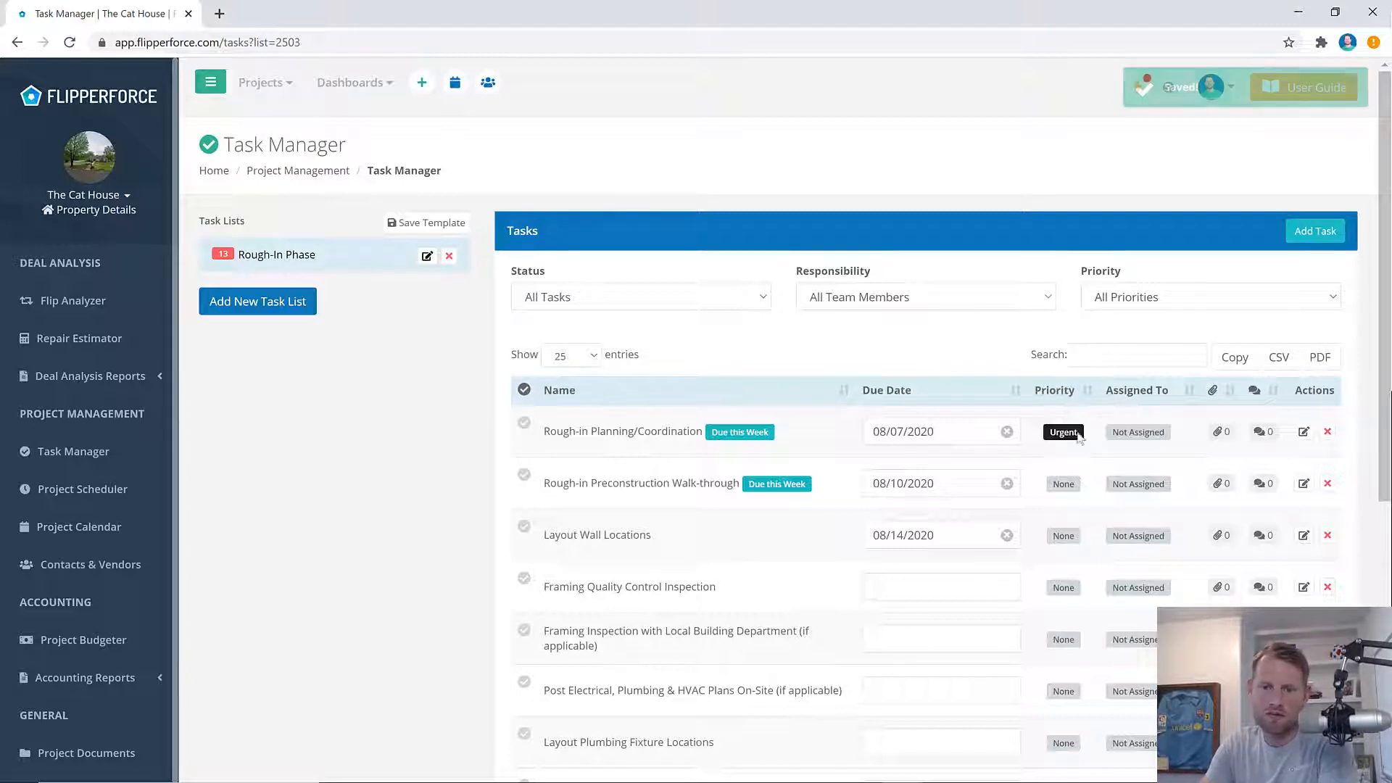
left_click(1077, 487)
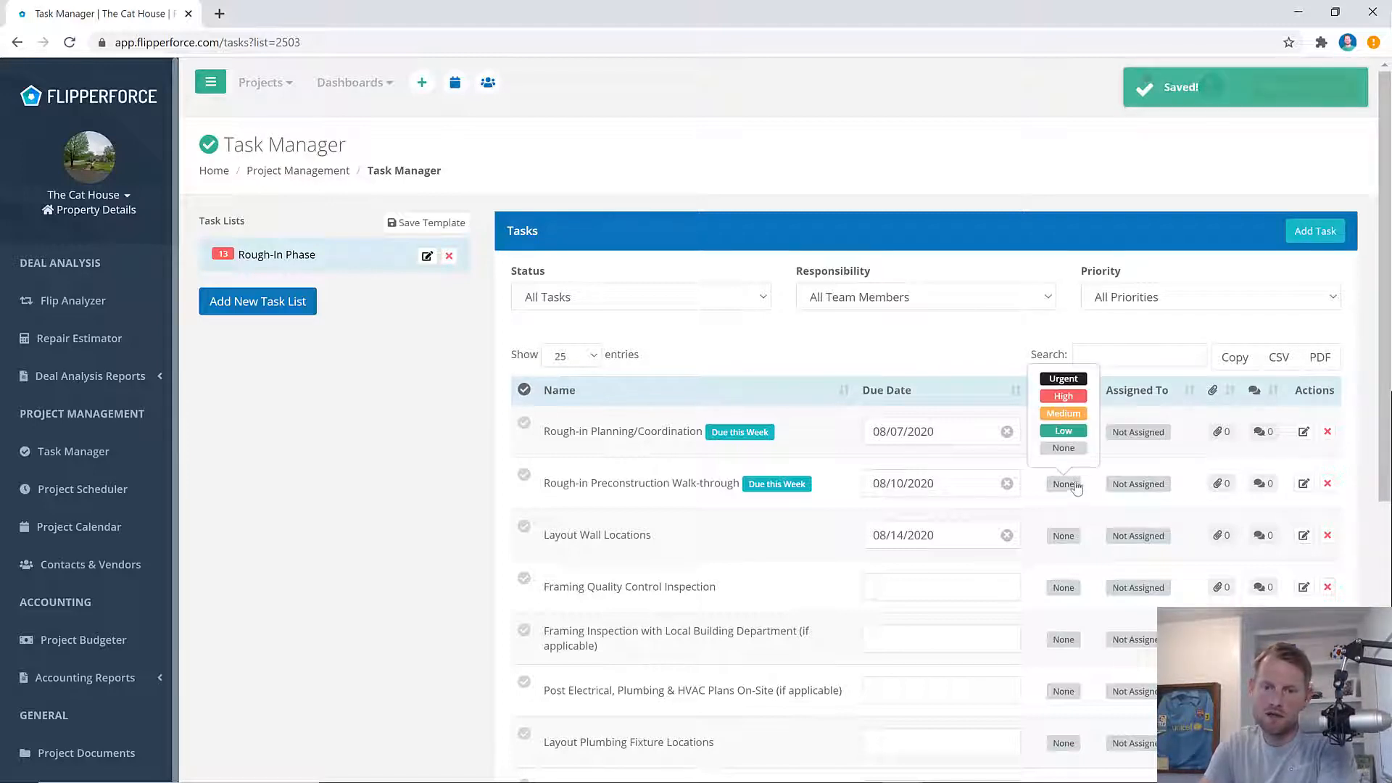
left_click(1072, 398)
left_click(1067, 535)
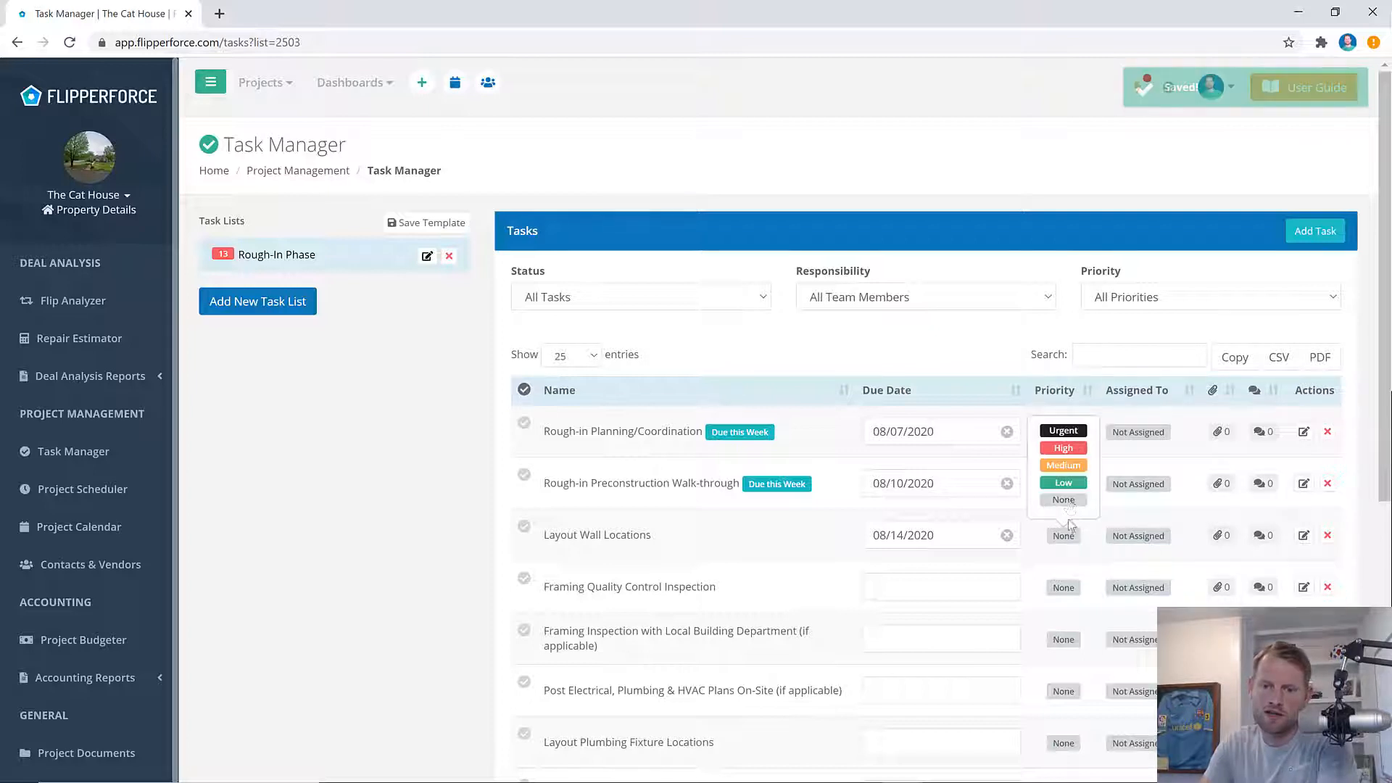
left_click(1071, 471)
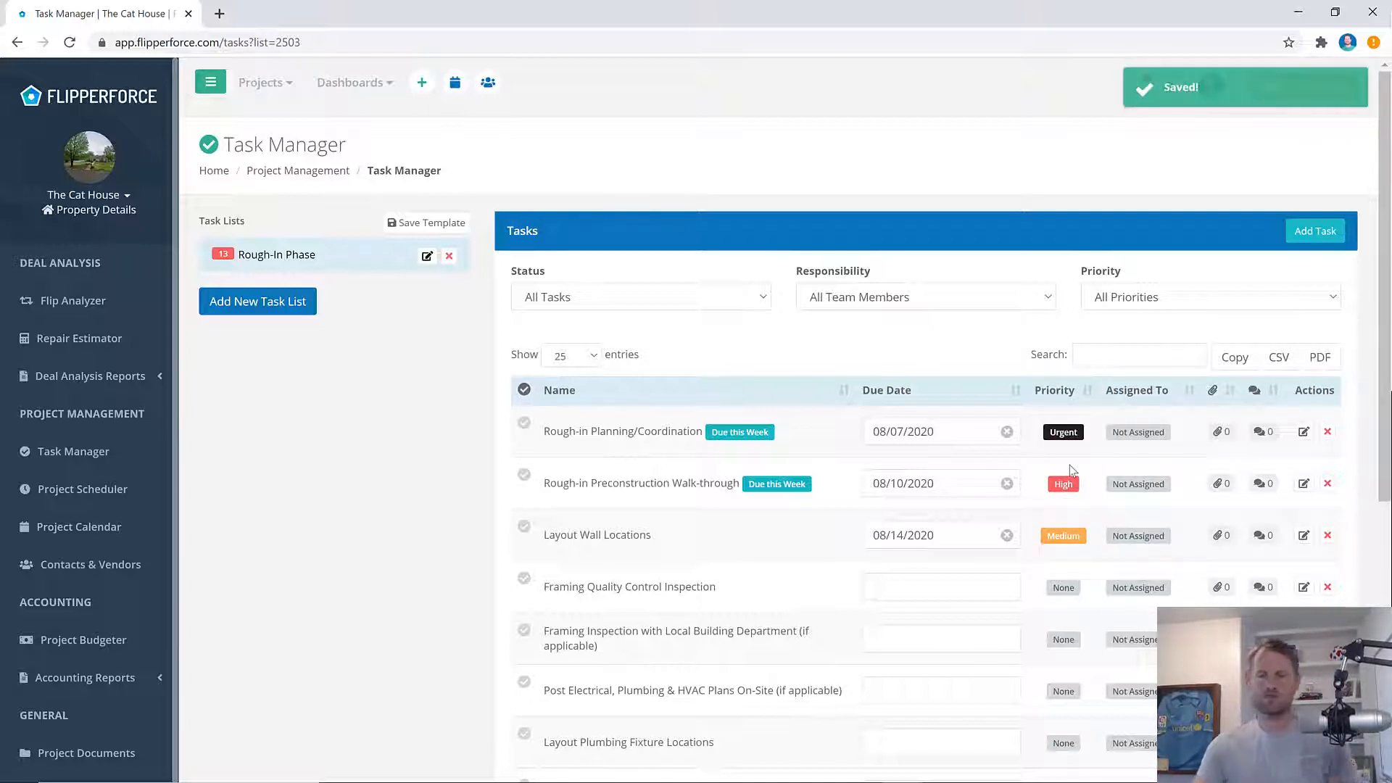
- Assign Rough-in Planning/Coordination and Rough-in Preconstruction Walk-through to the first team member offered
left_click(1148, 435)
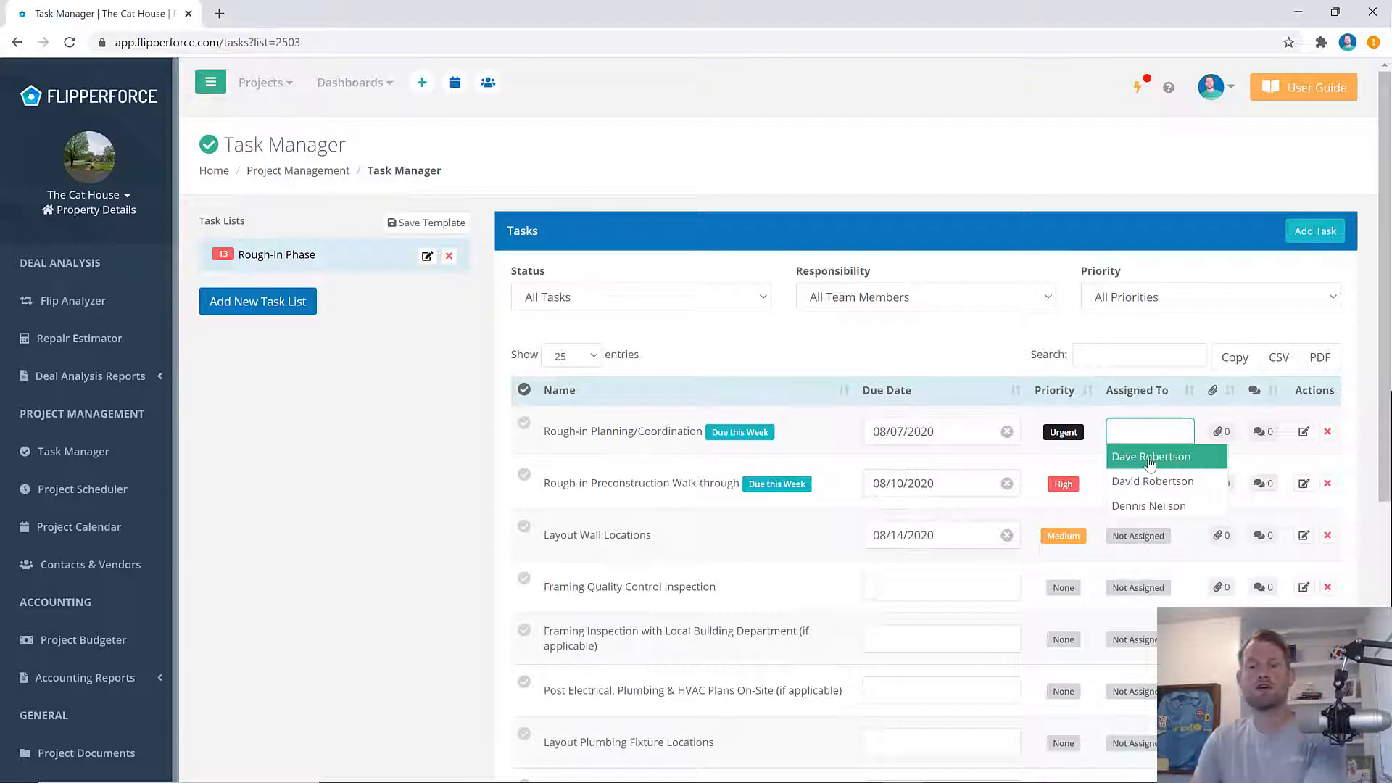
left_click(1150, 458)
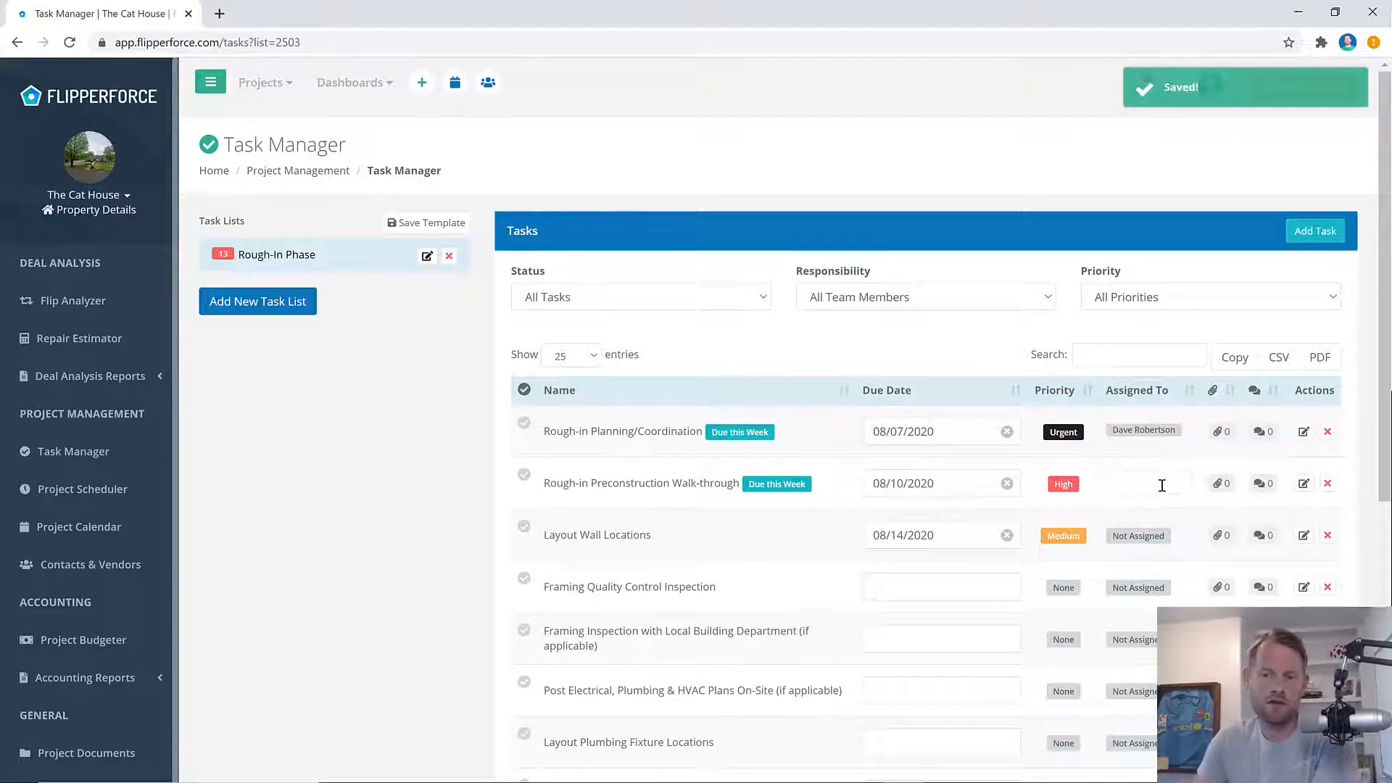
left_click(1159, 483)
left_click(1168, 512)
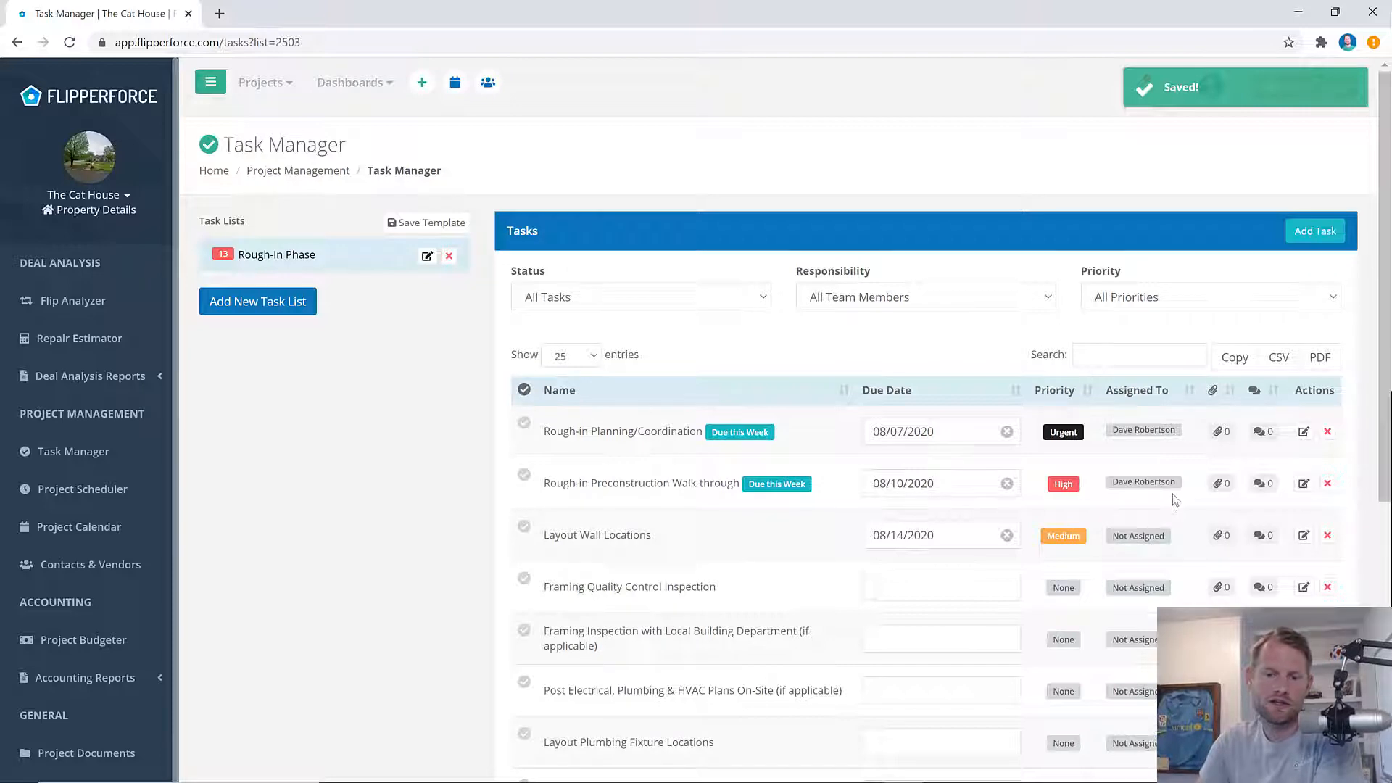
- Add a second team member as an assignee of Rough-in Preconstruction Walk-through
left_click(1172, 494)
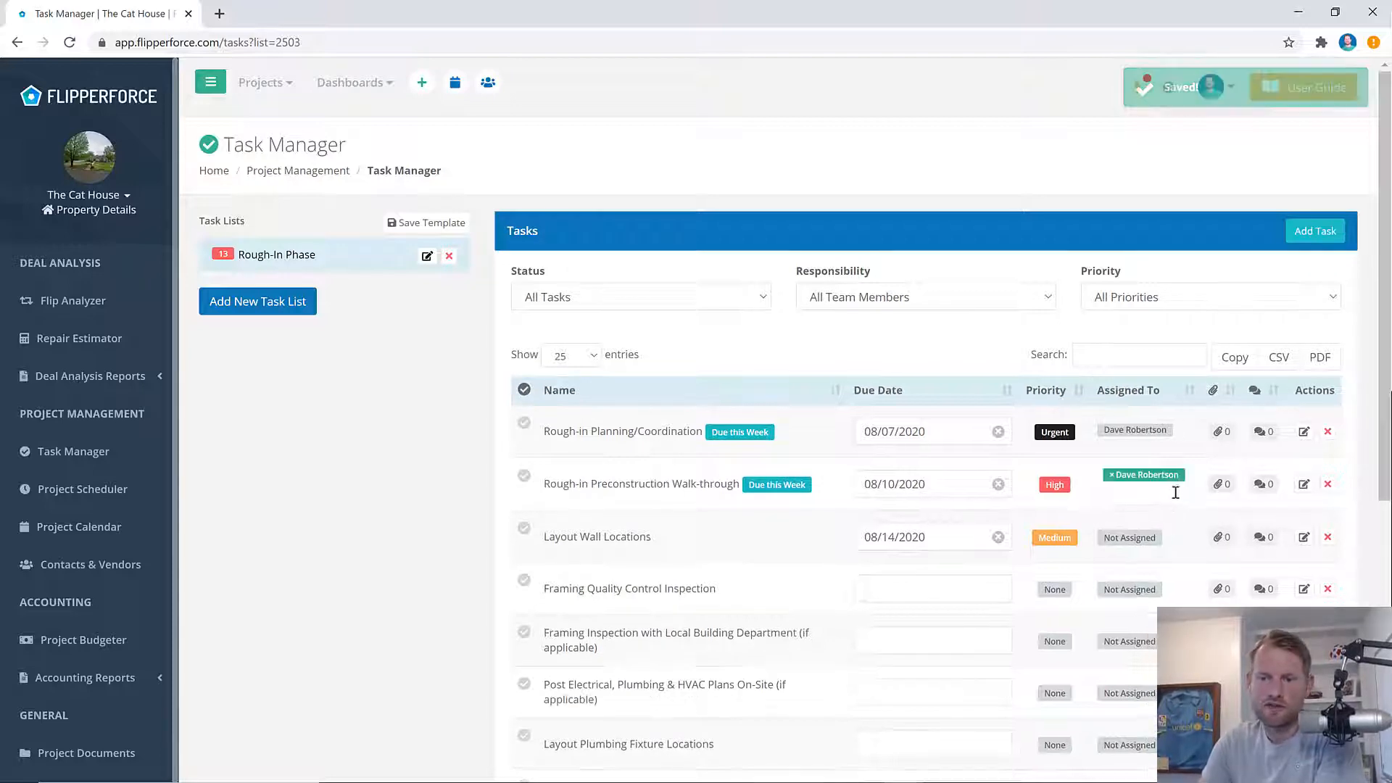
left_click(1146, 567)
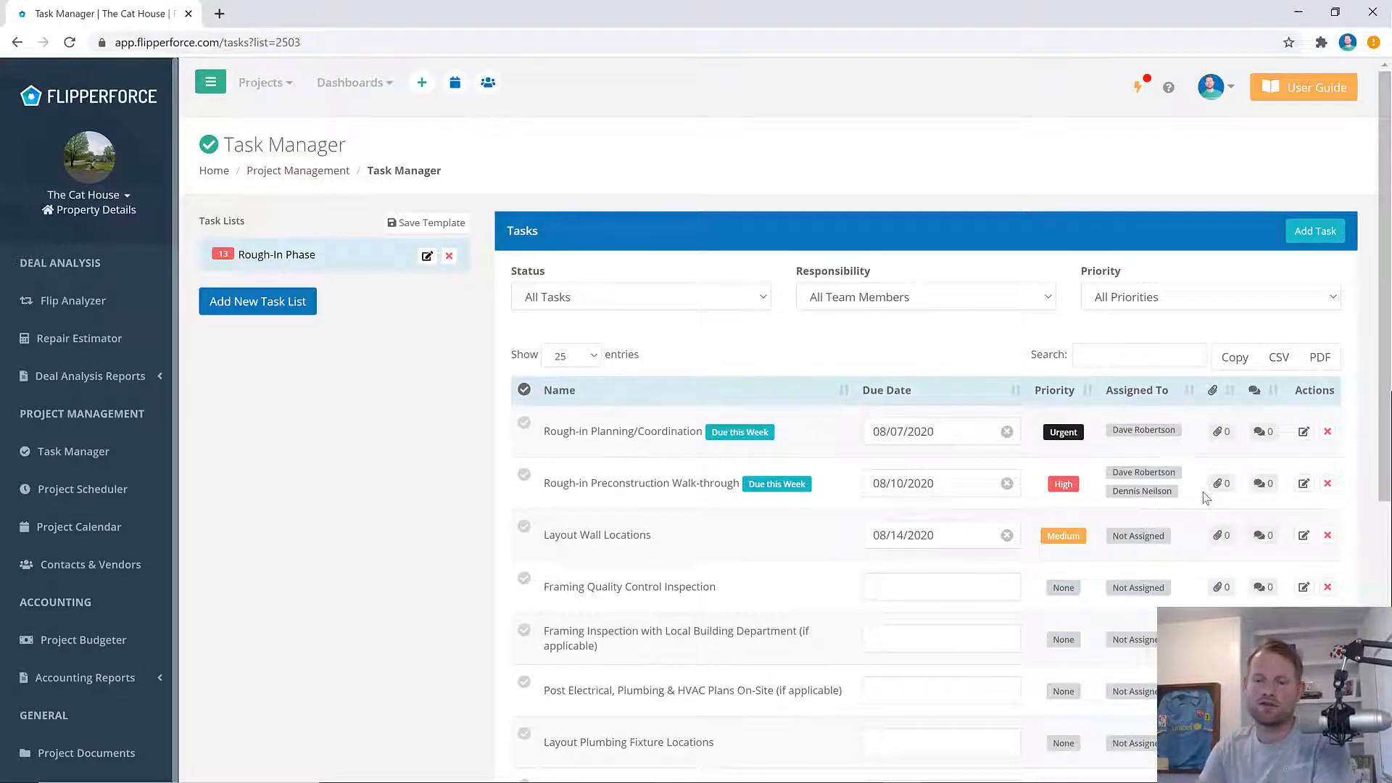
- Post the comment "Are you attending the walkrhtourhg?" on Rough-in Planning/Coordination and save the task
left_click(1221, 431)
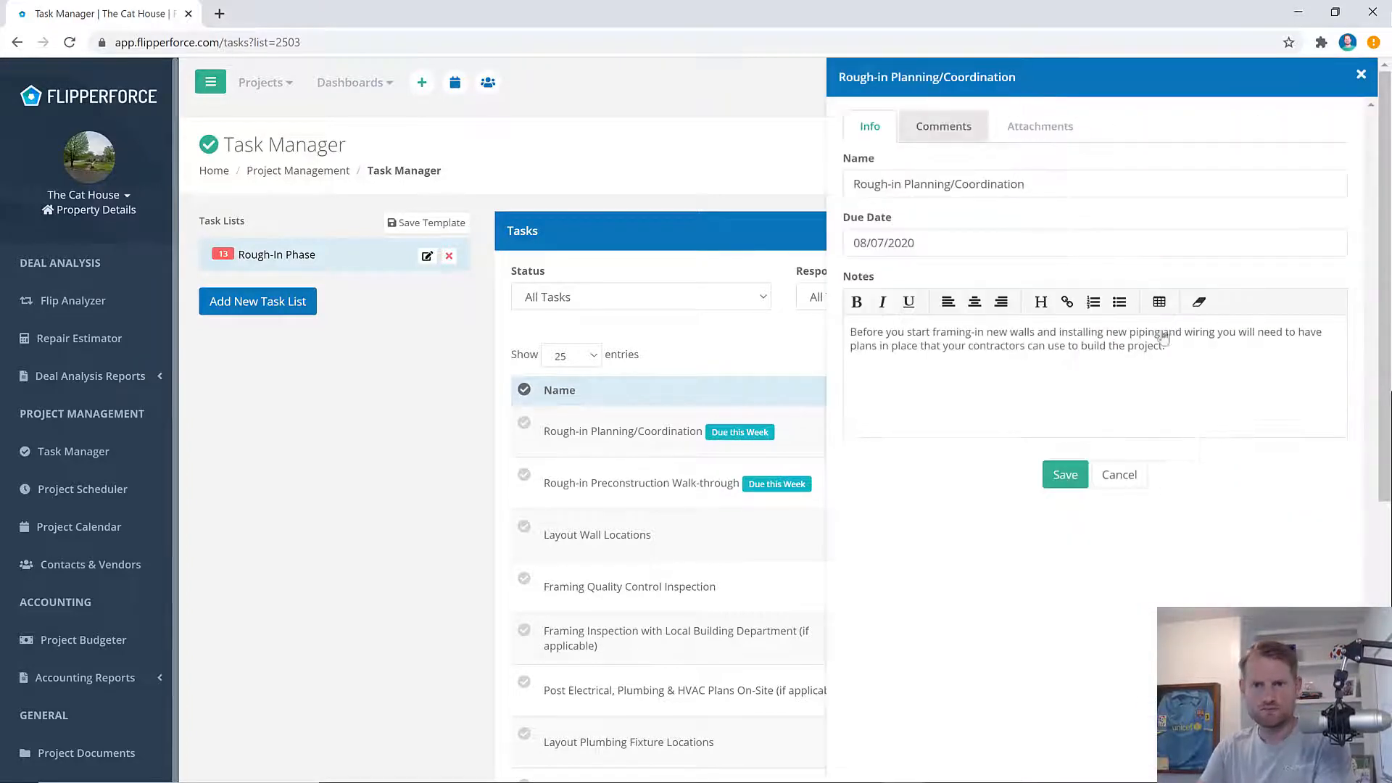
left_click(1040, 128)
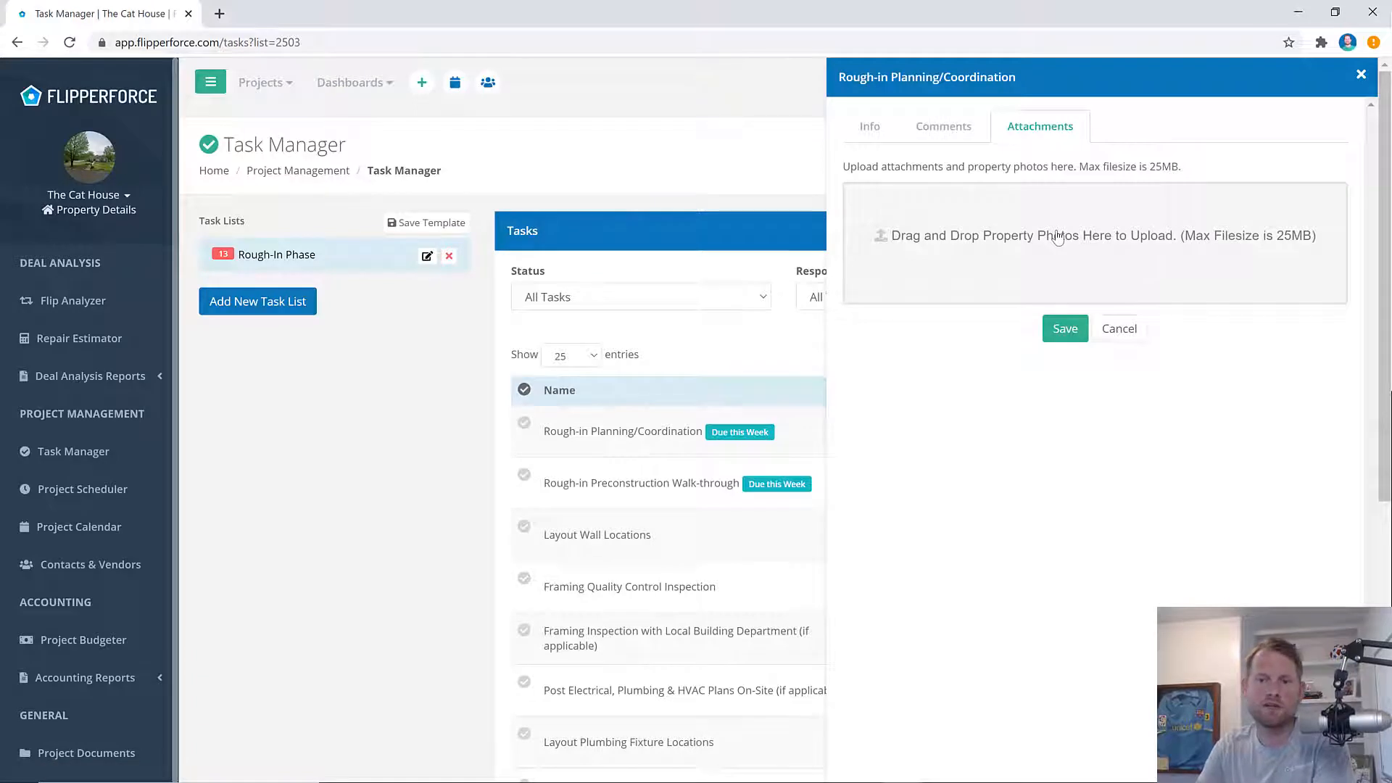
left_click(968, 143)
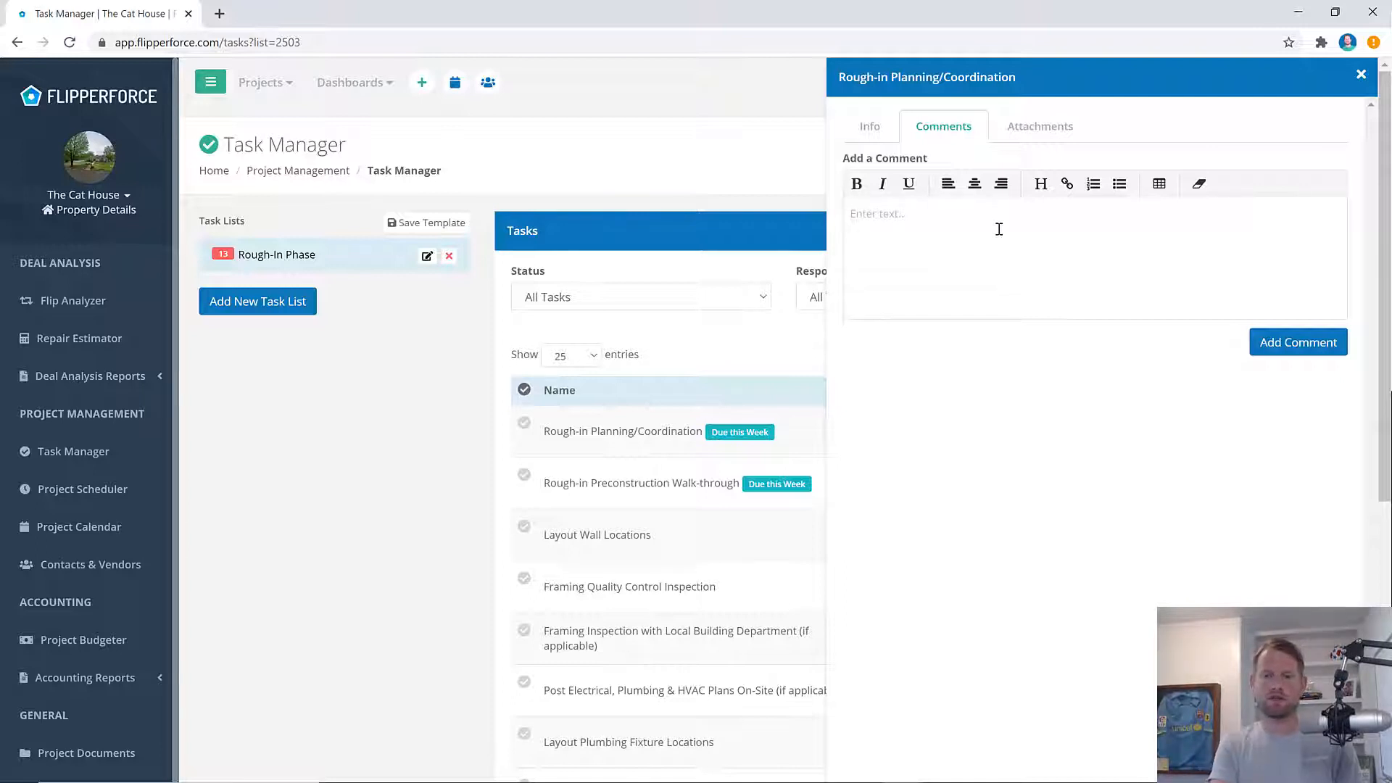
type("Are you at")
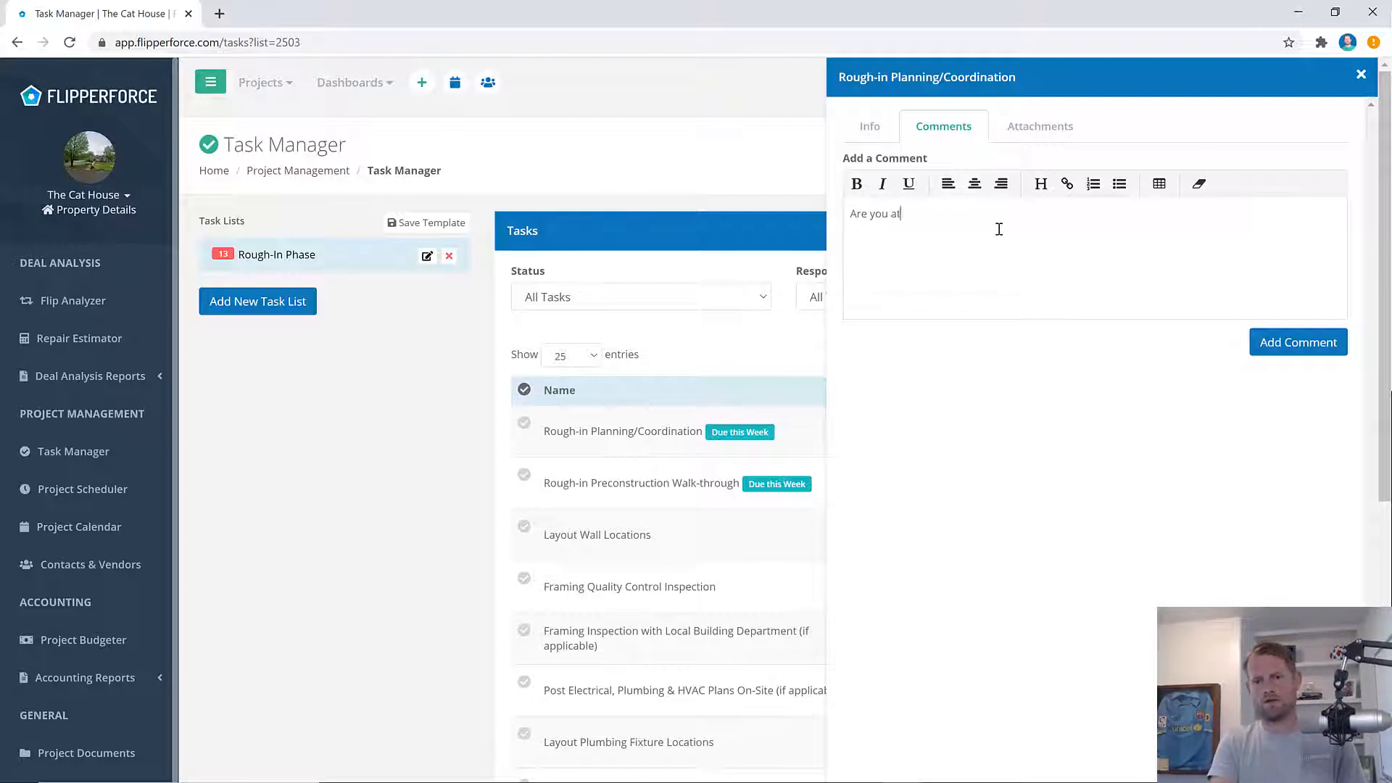
type("tending the wal")
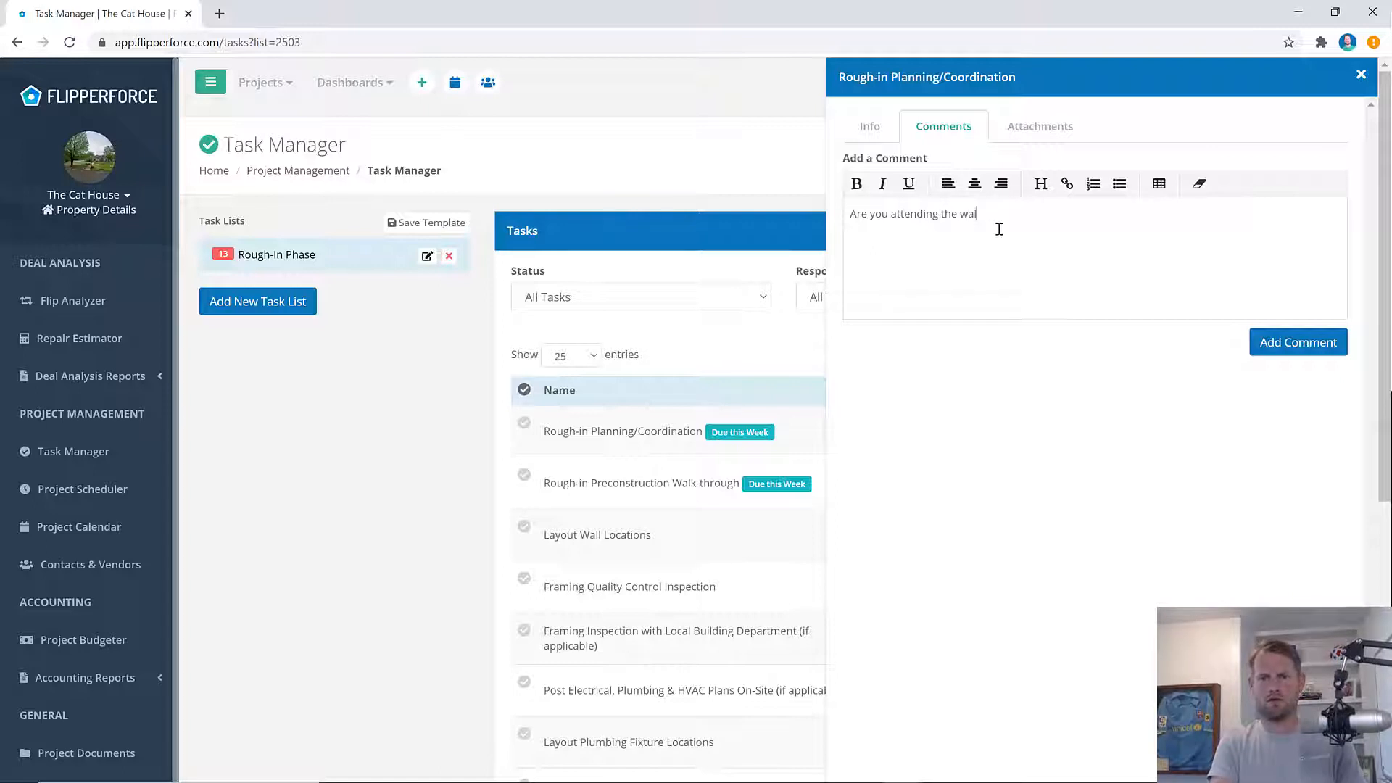
type("krhtourhg?")
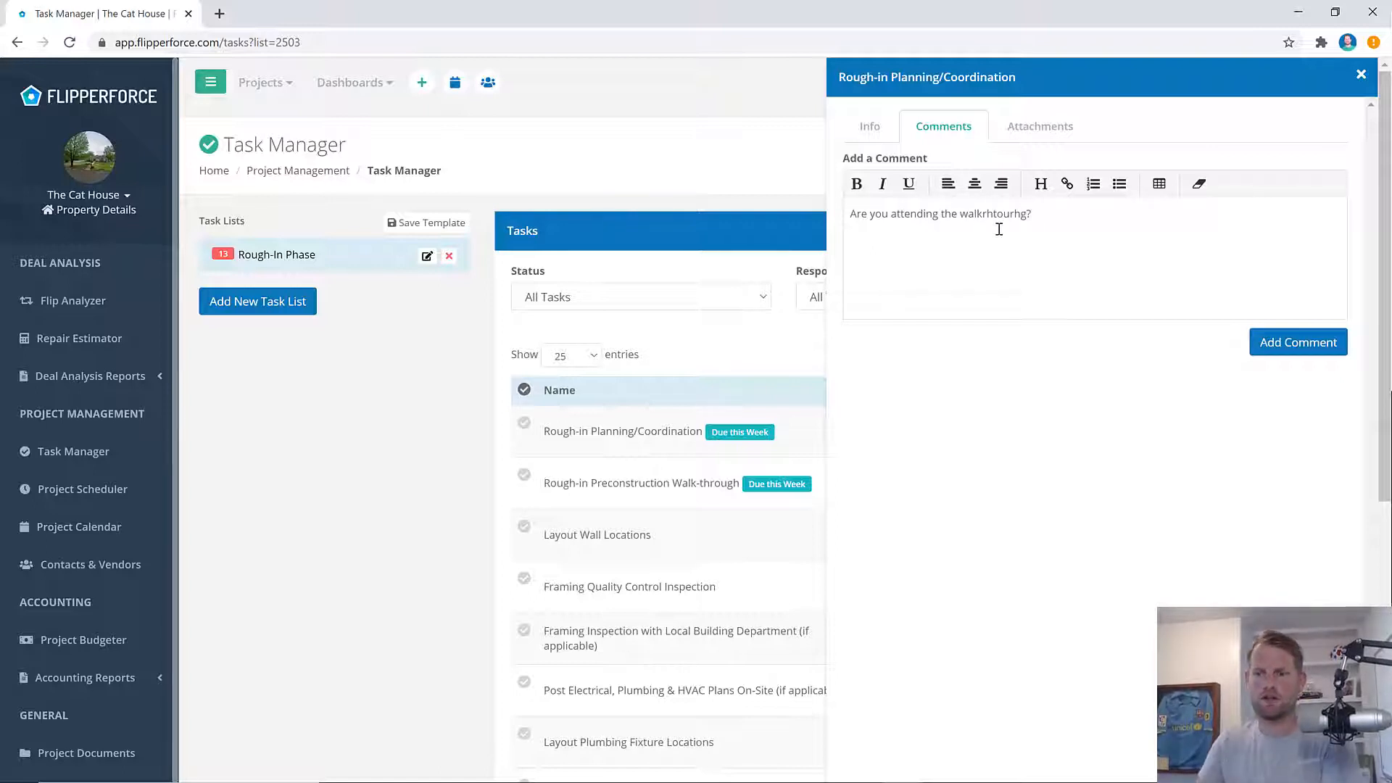
left_click(1309, 345)
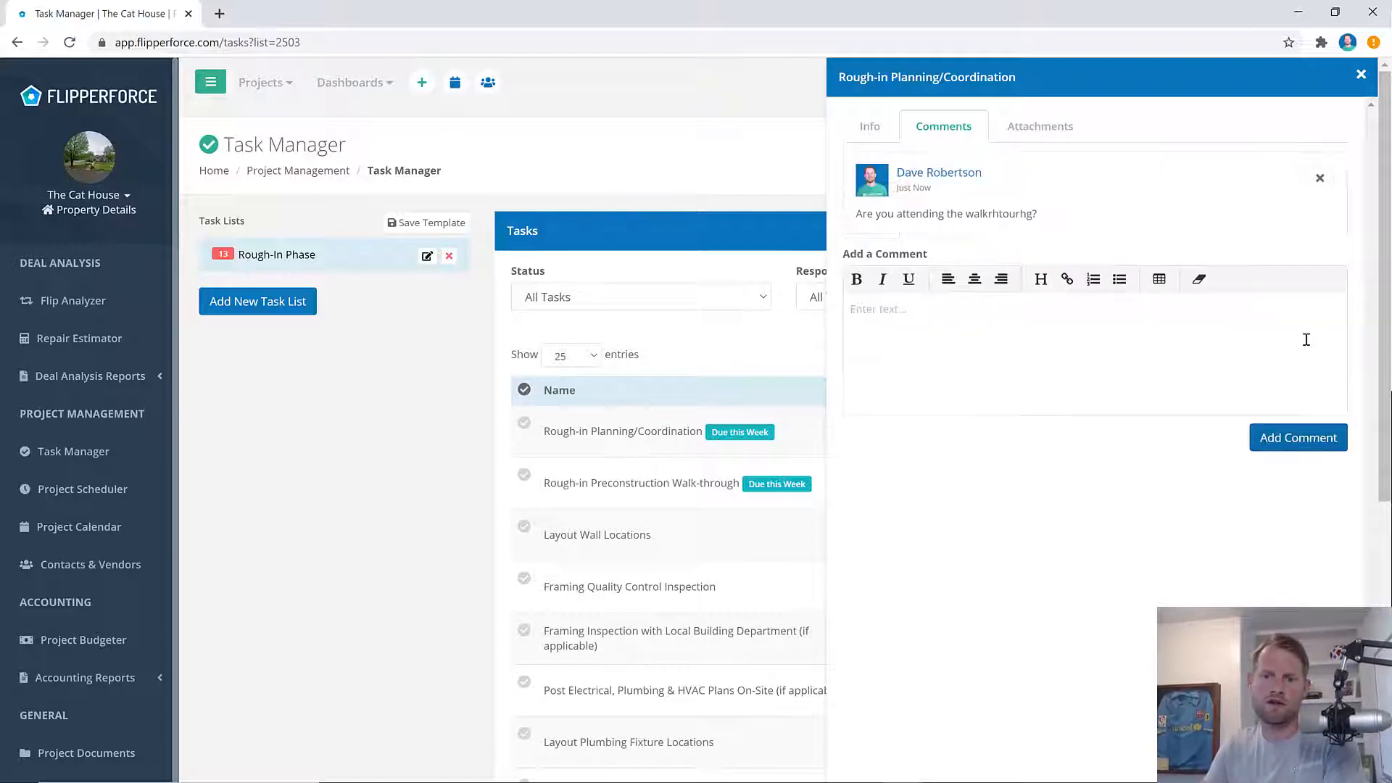
left_click(881, 127)
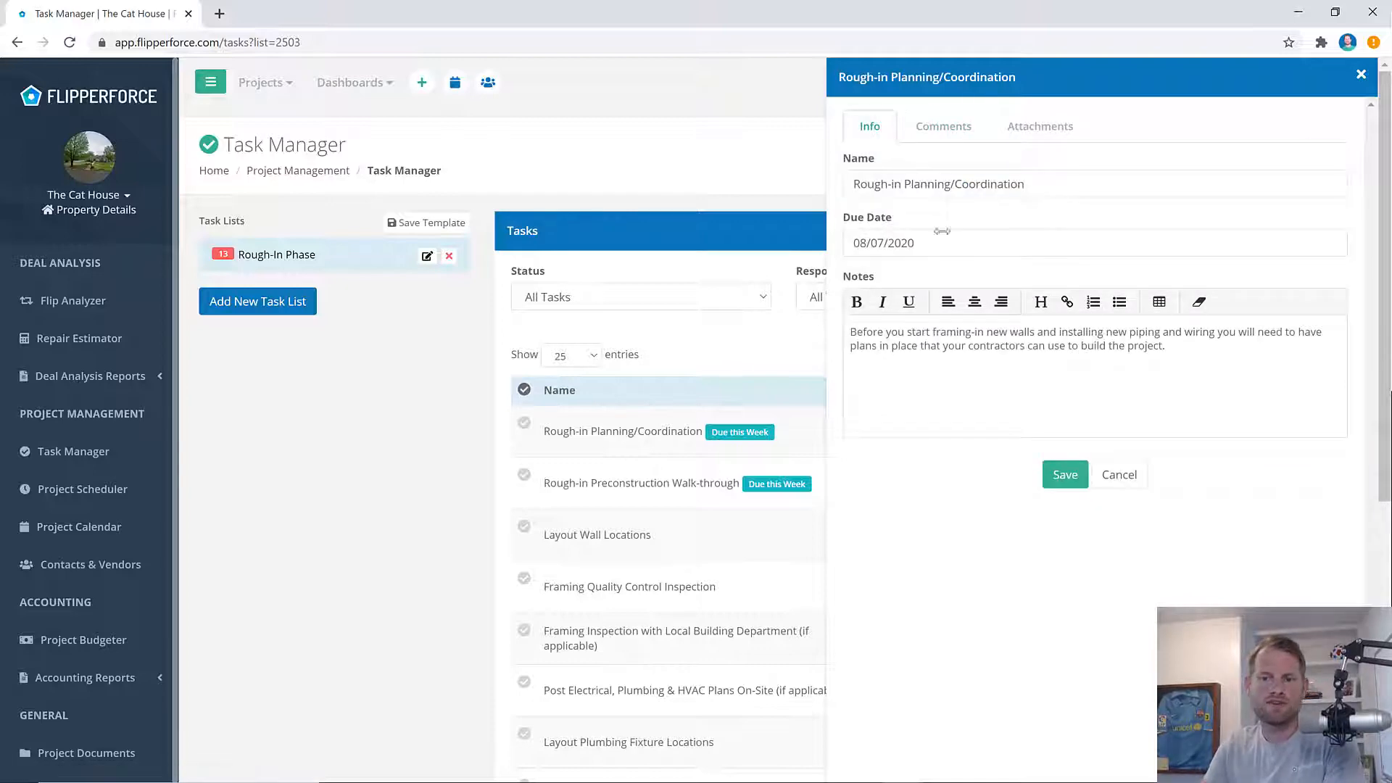
left_click(1068, 475)
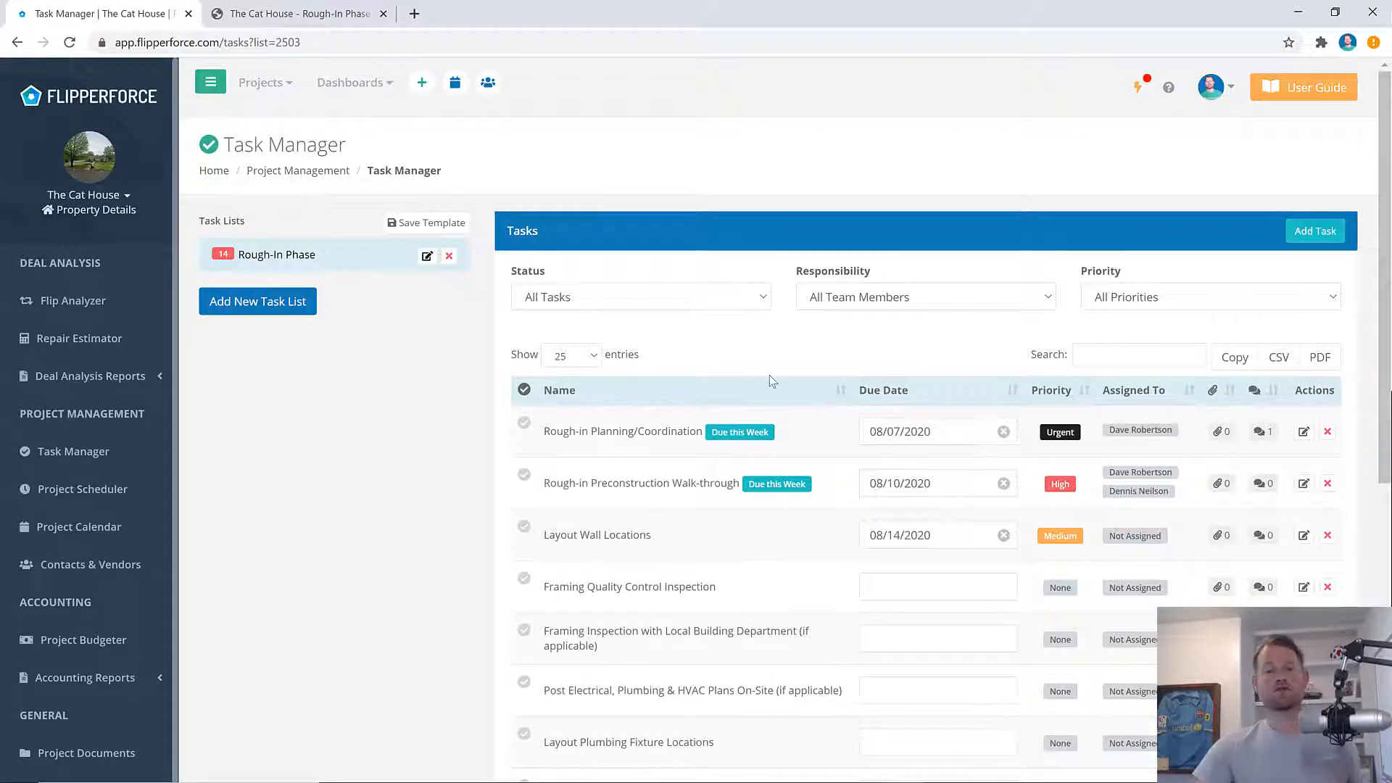
- Check the options of the Status filter and leave it set to All Tasks
left_click(763, 298)
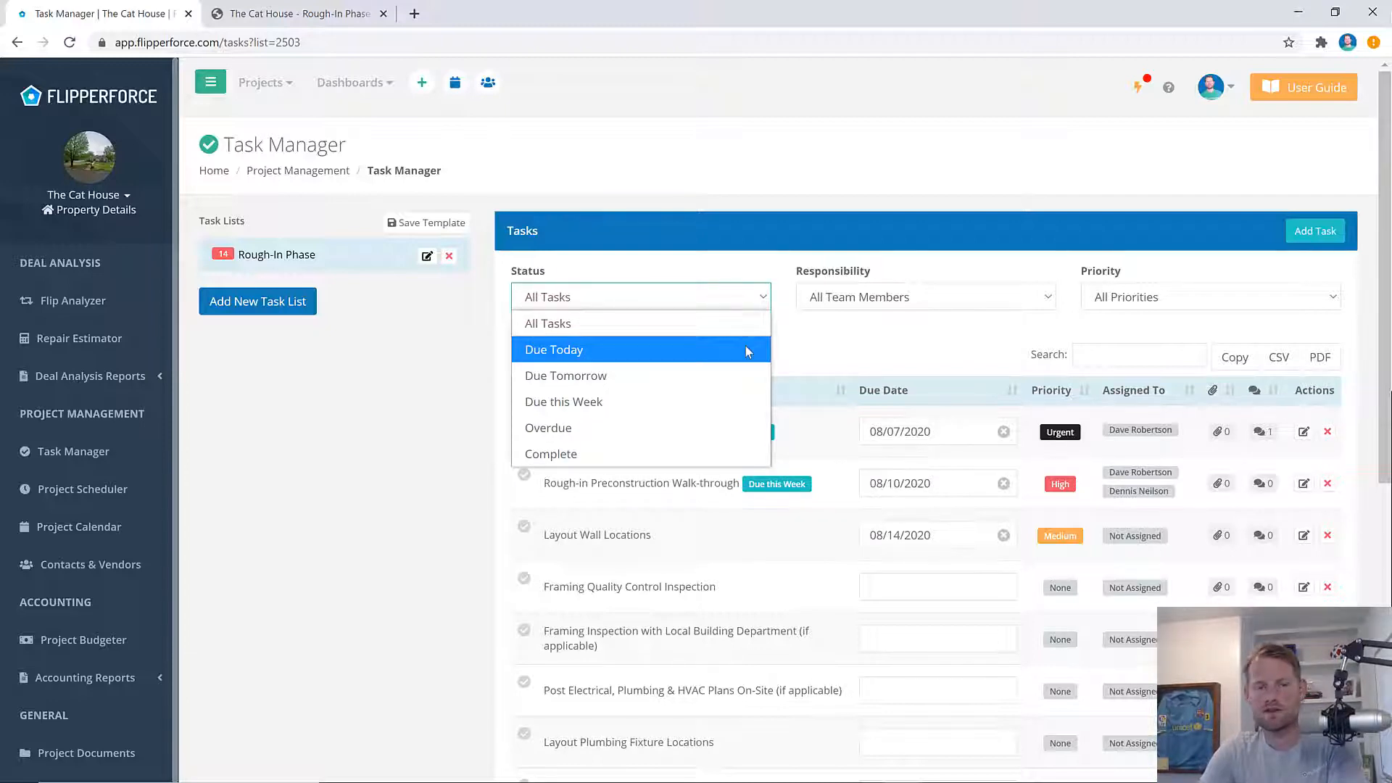
key("Down")
key("Down")
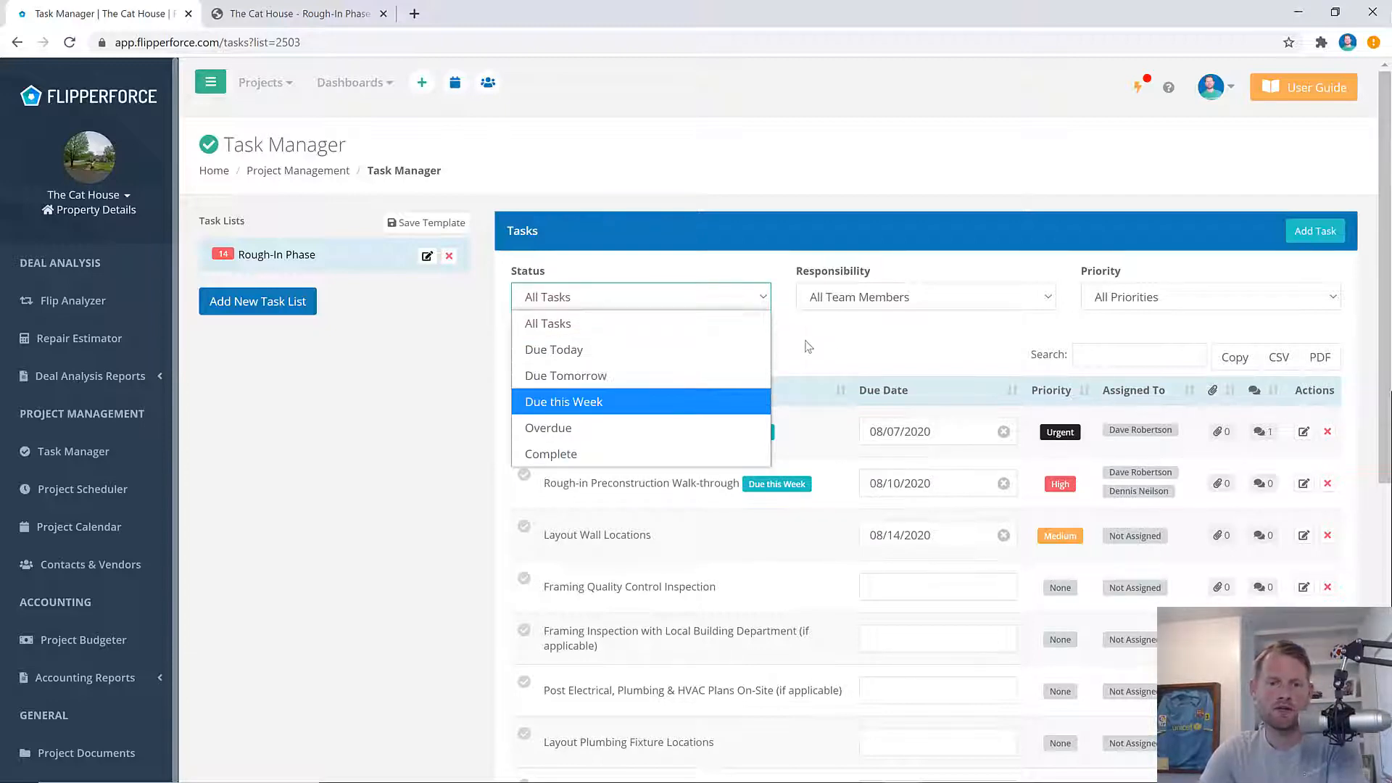
left_click(865, 335)
- Filter the tasks by the first and then the last listed team member, and reset Responsibility to All Team Members
left_click(957, 302)
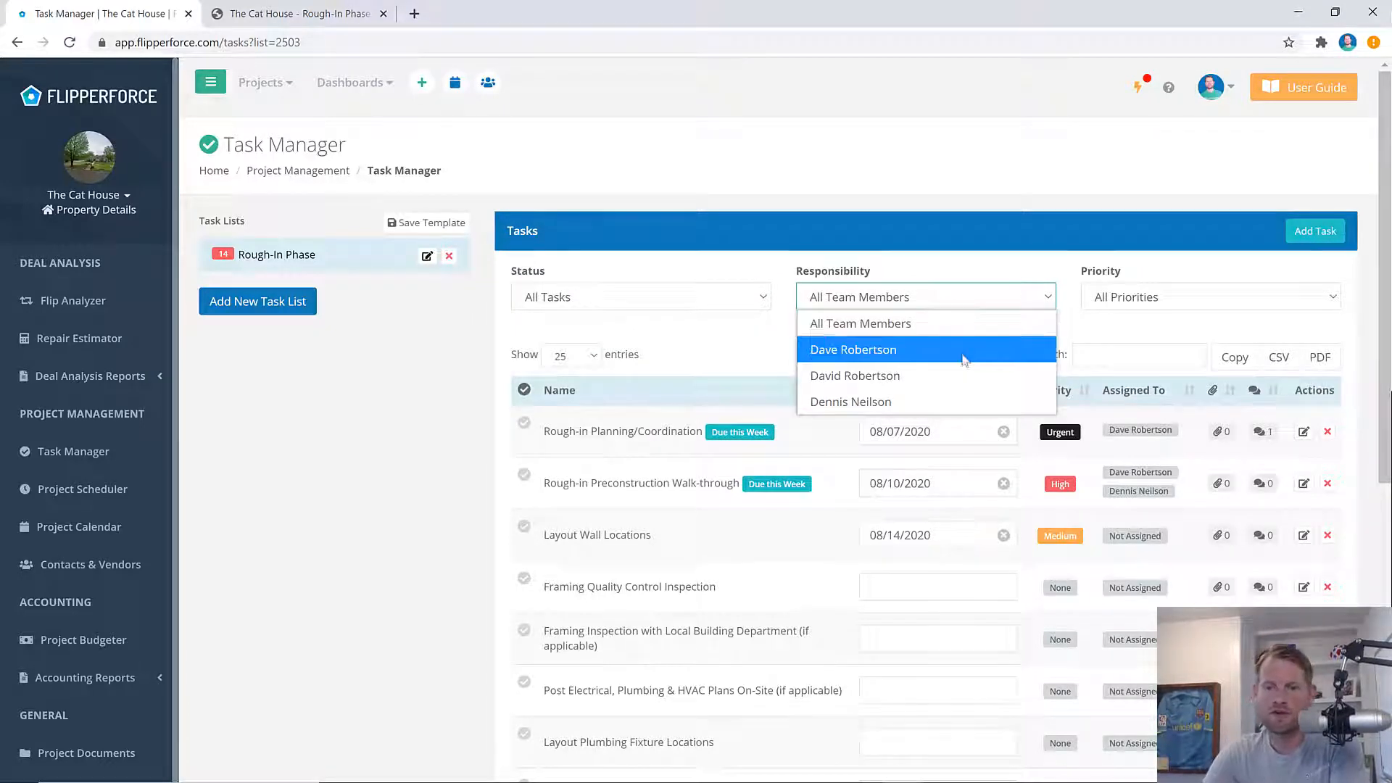
left_click(963, 354)
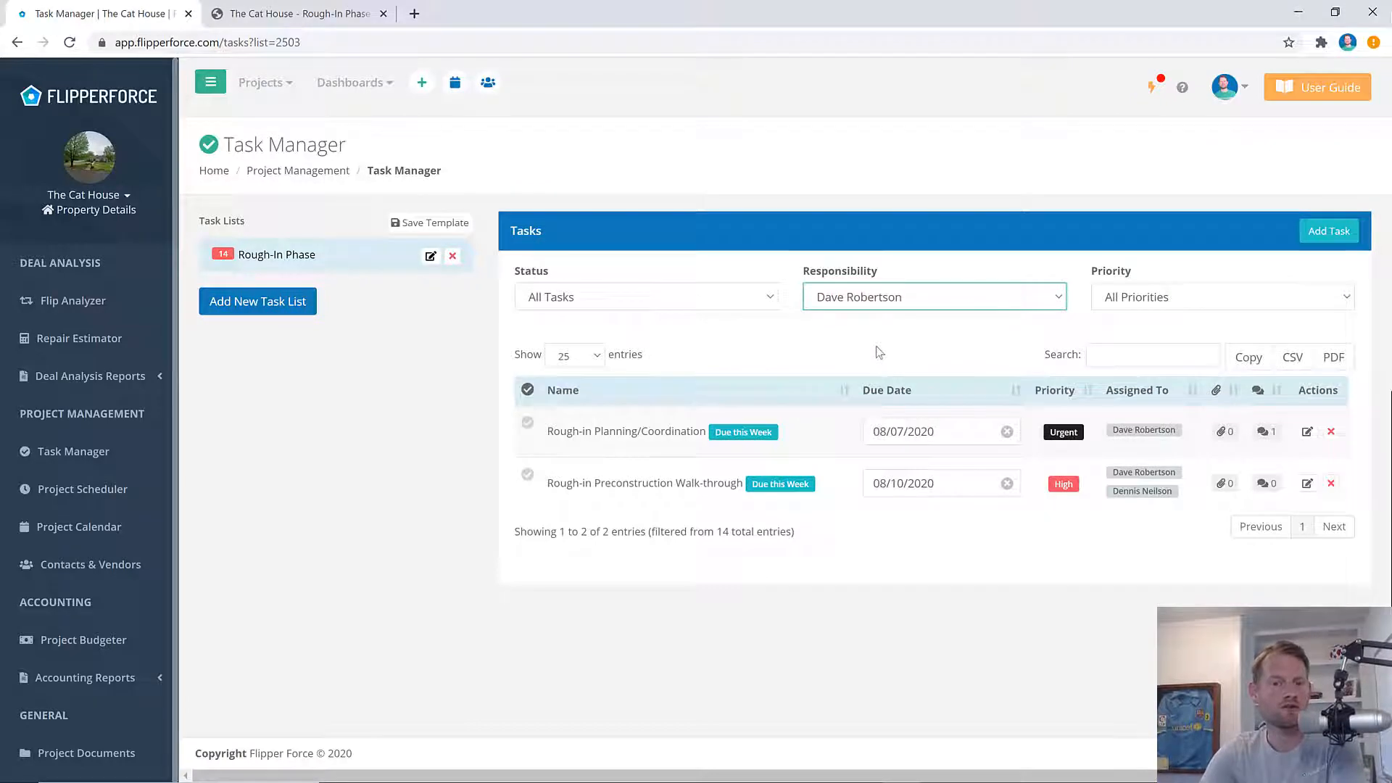
left_click(918, 300)
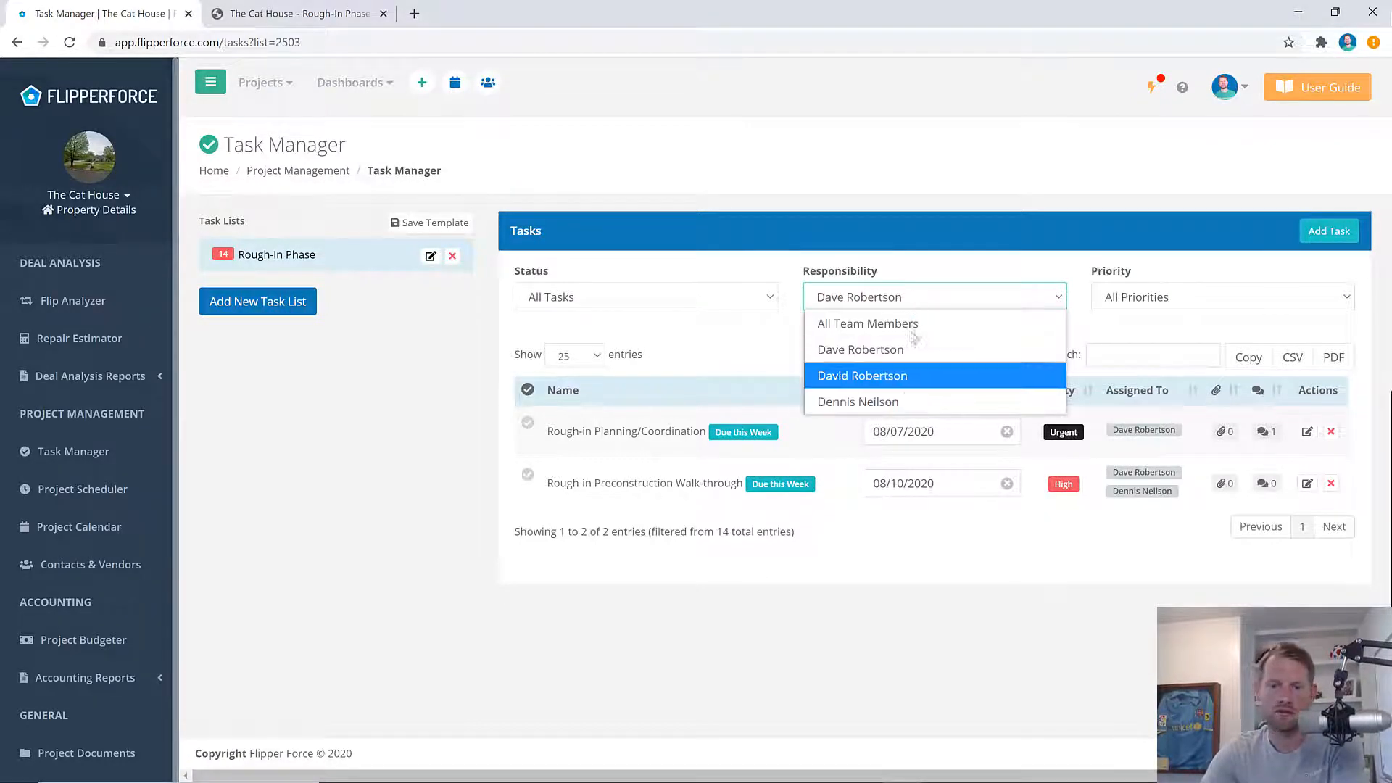
left_click(904, 394)
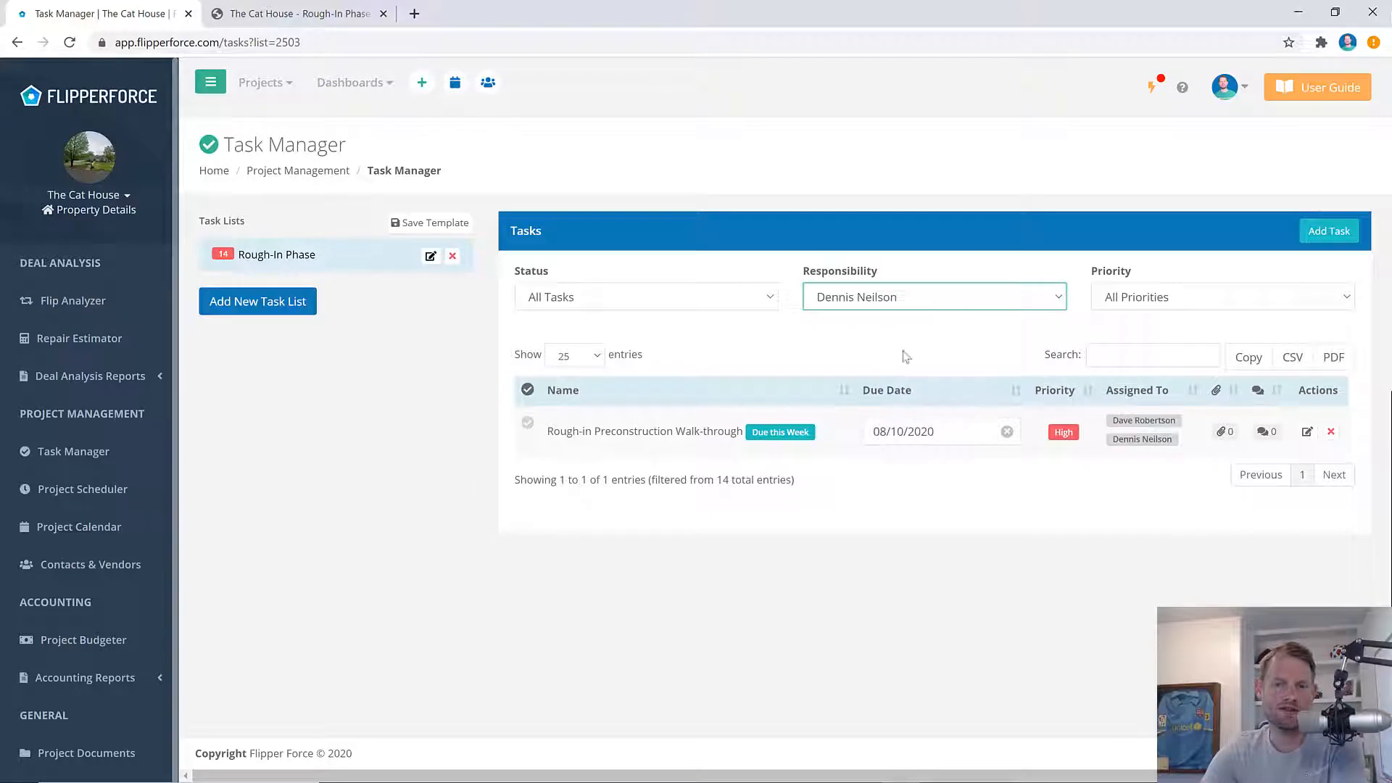
left_click(900, 297)
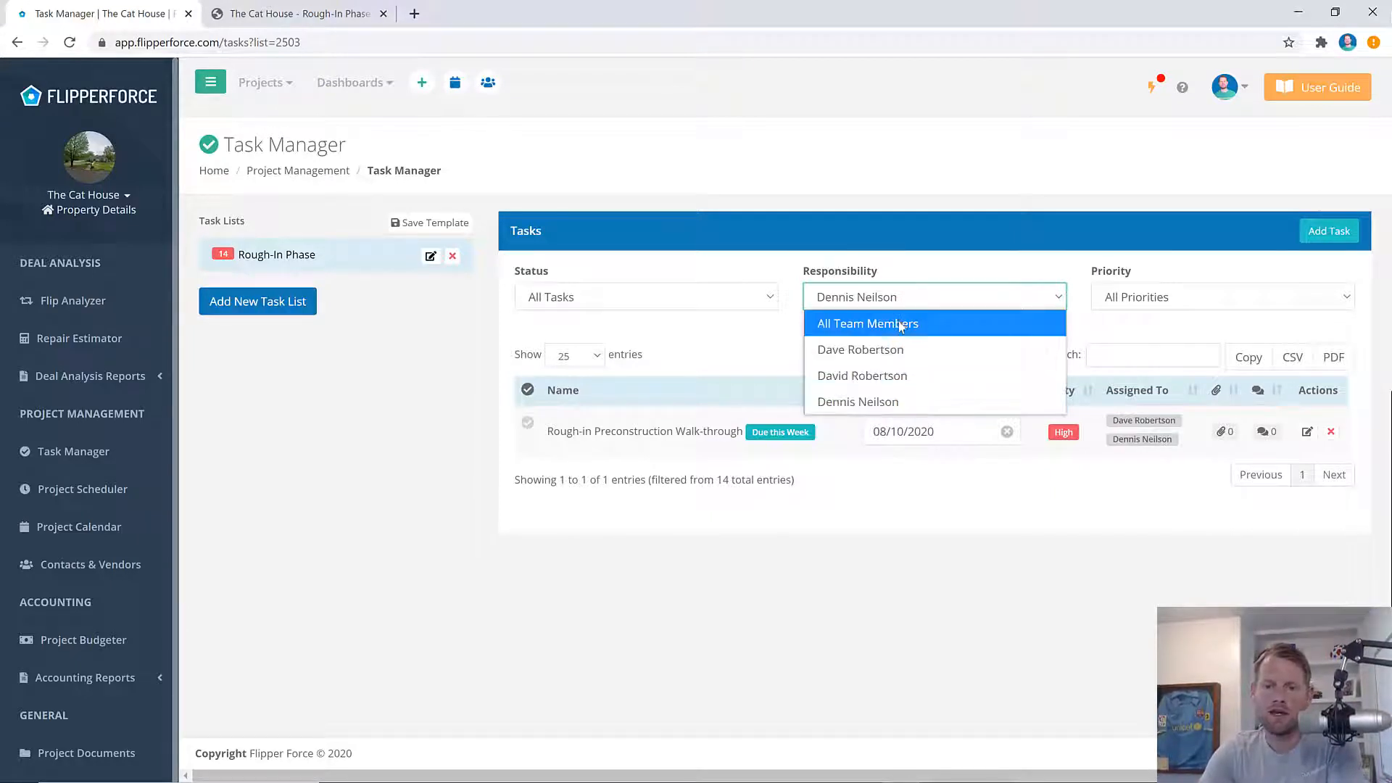
left_click(901, 323)
- Filter the tasks by Urgent priority, and reset the filter to All Priorities
left_click(1160, 297)
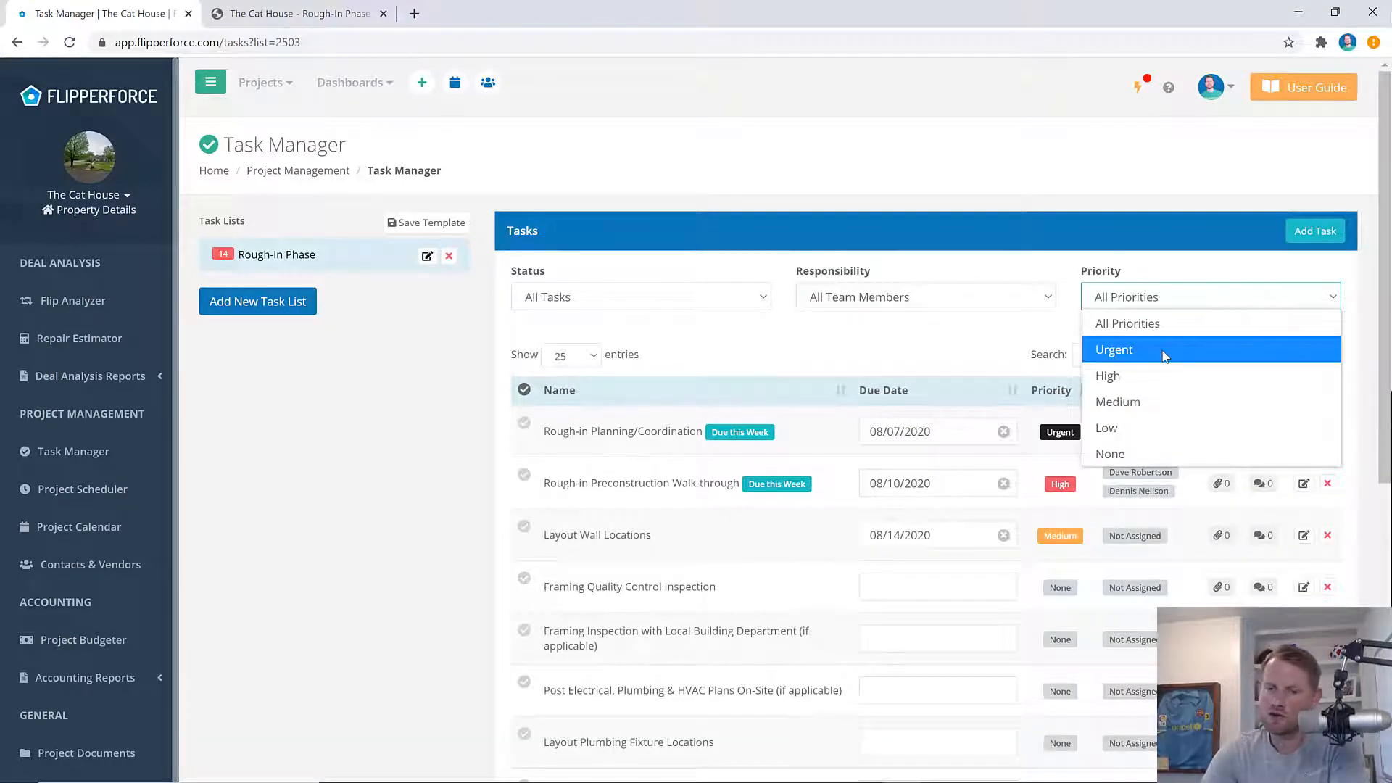
left_click(1164, 350)
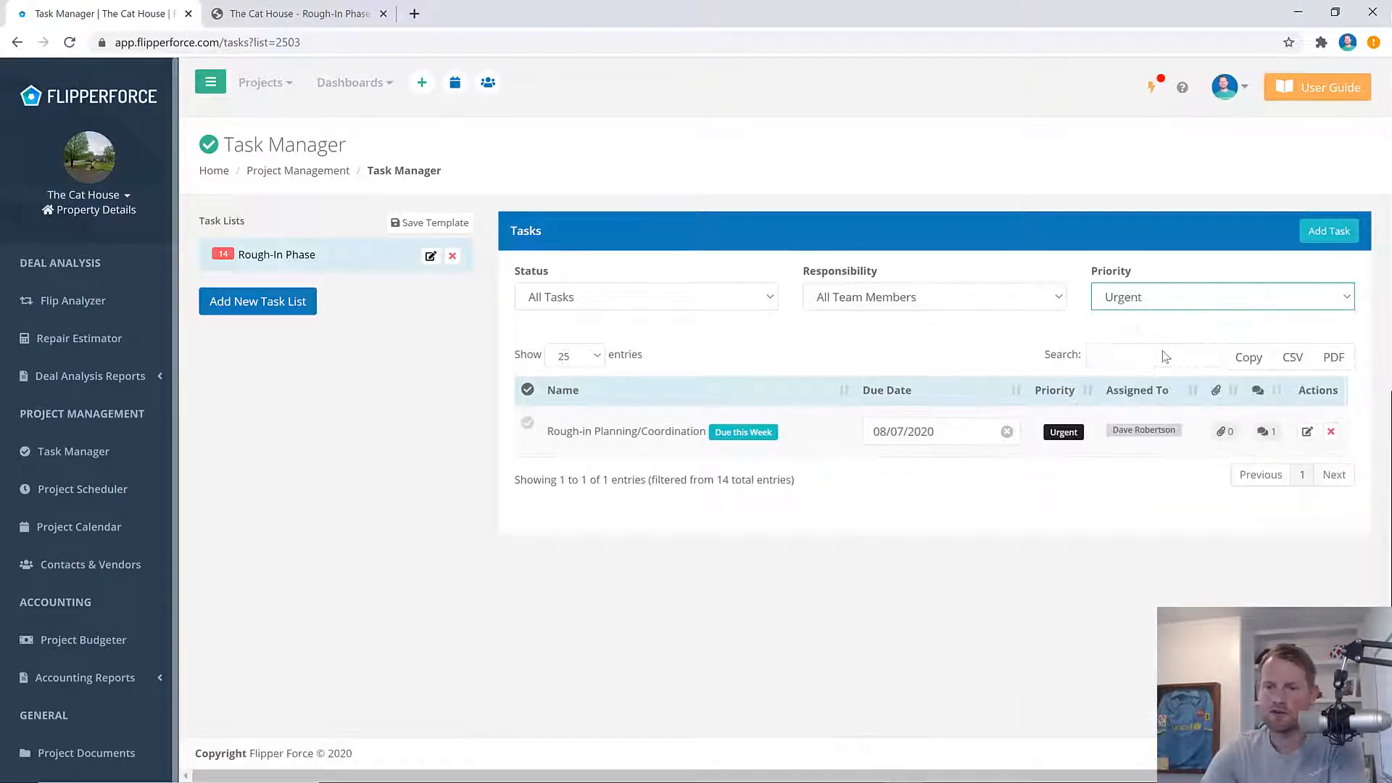
left_click(1167, 296)
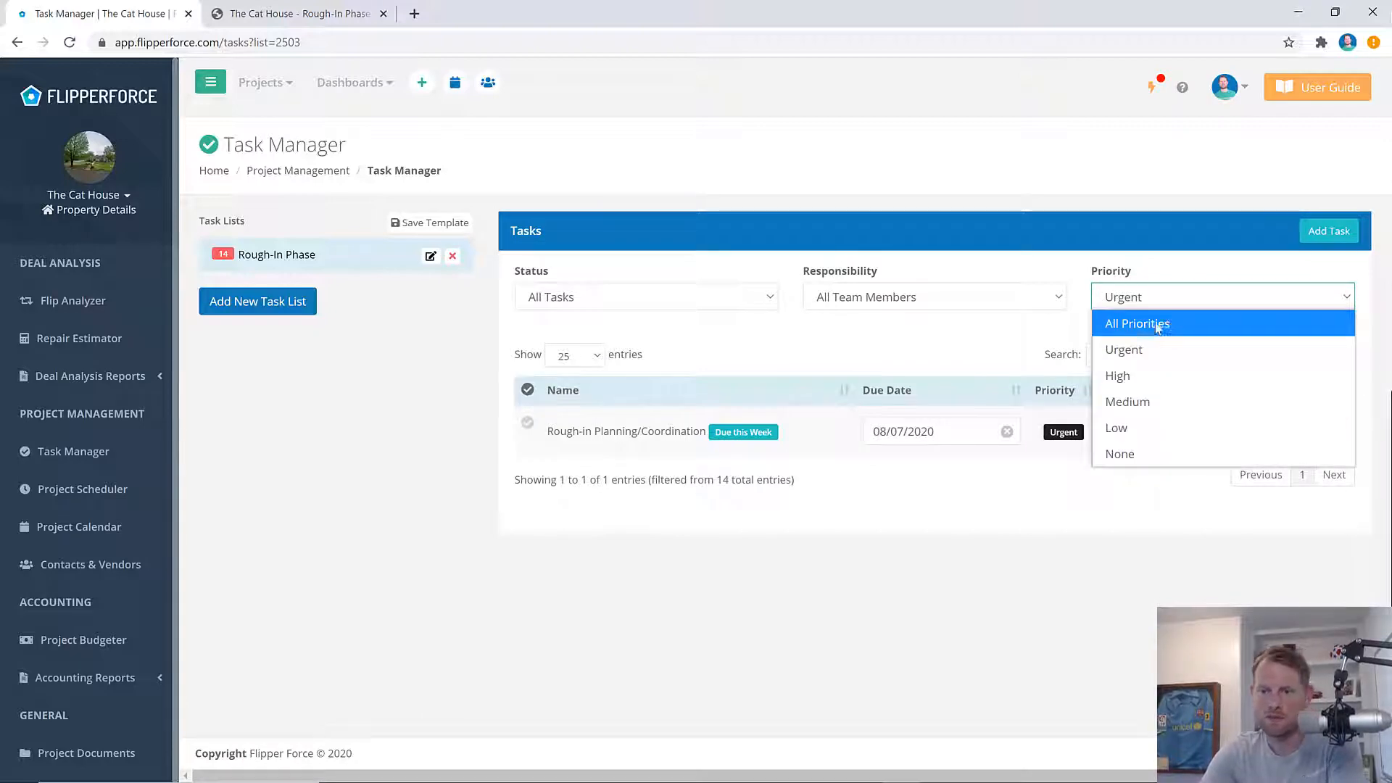
left_click(1160, 323)
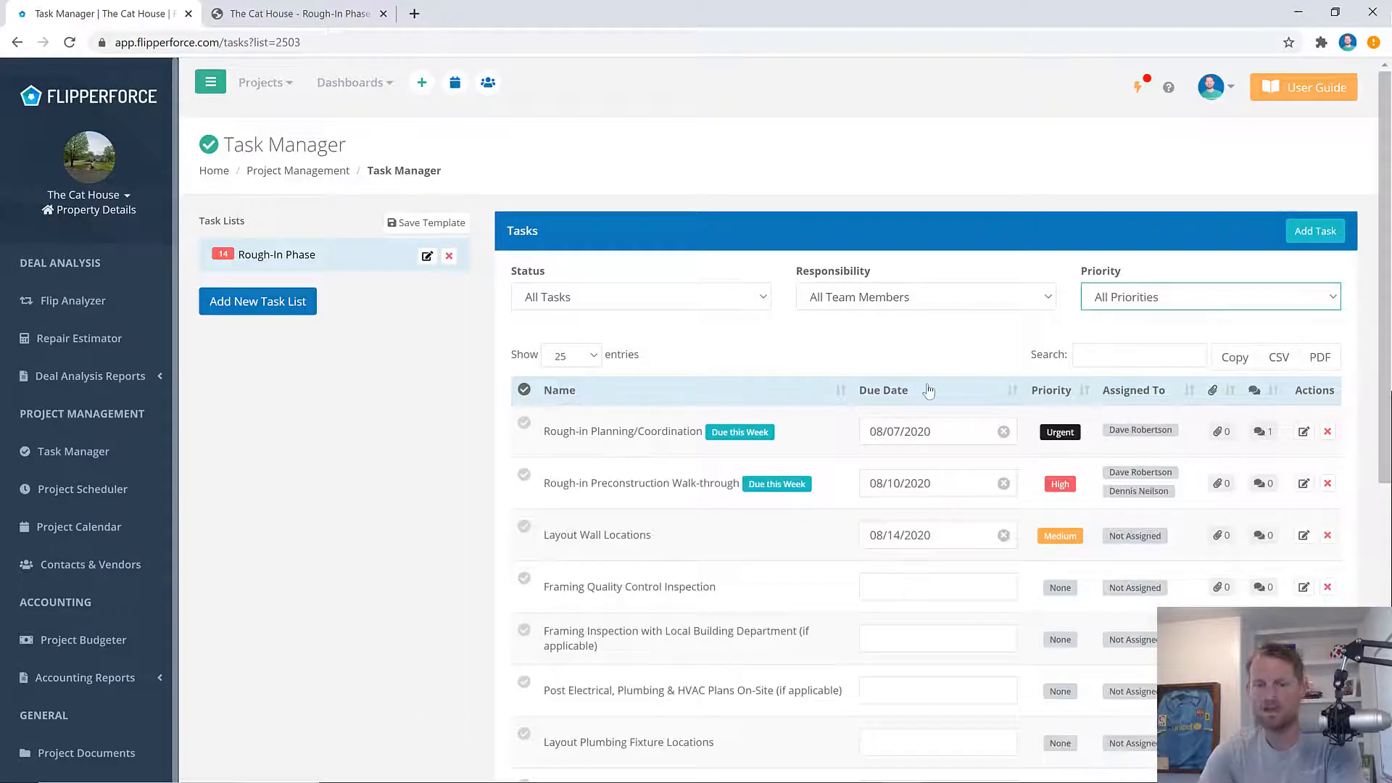
- Search the task list for "plumbing" and clear the search
left_click(1097, 350)
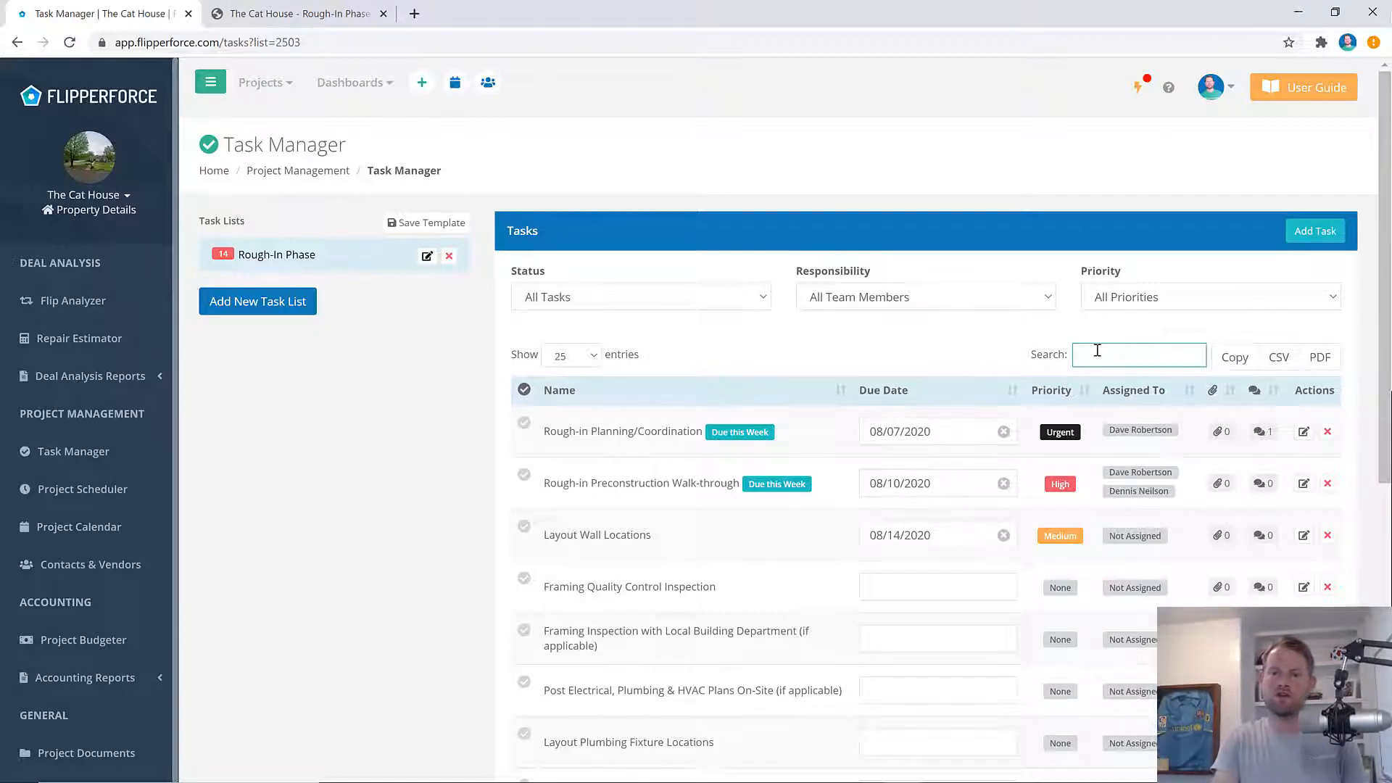
type("plubm")
key("BackSpace")
type("mbing")
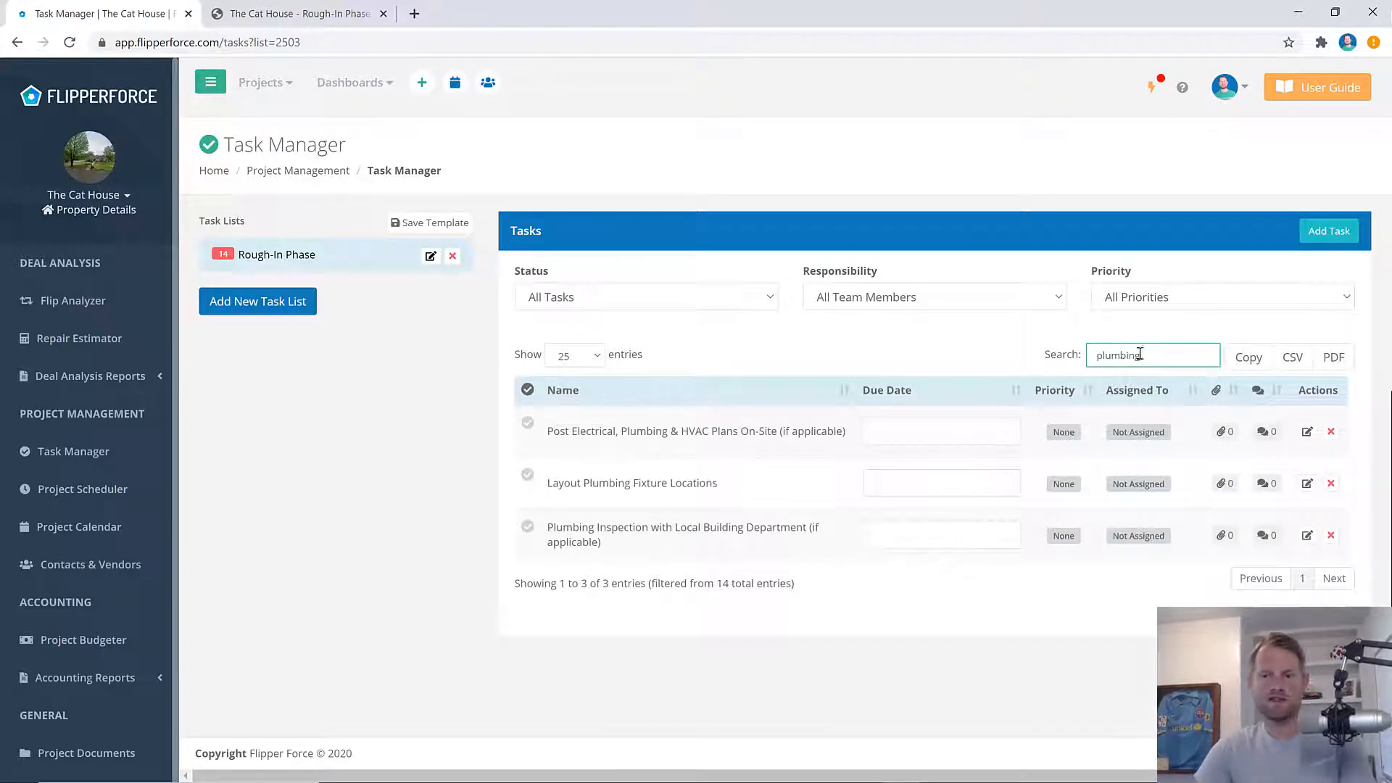
left_click_drag(1142, 355, 1094, 355)
key("BackSpace")
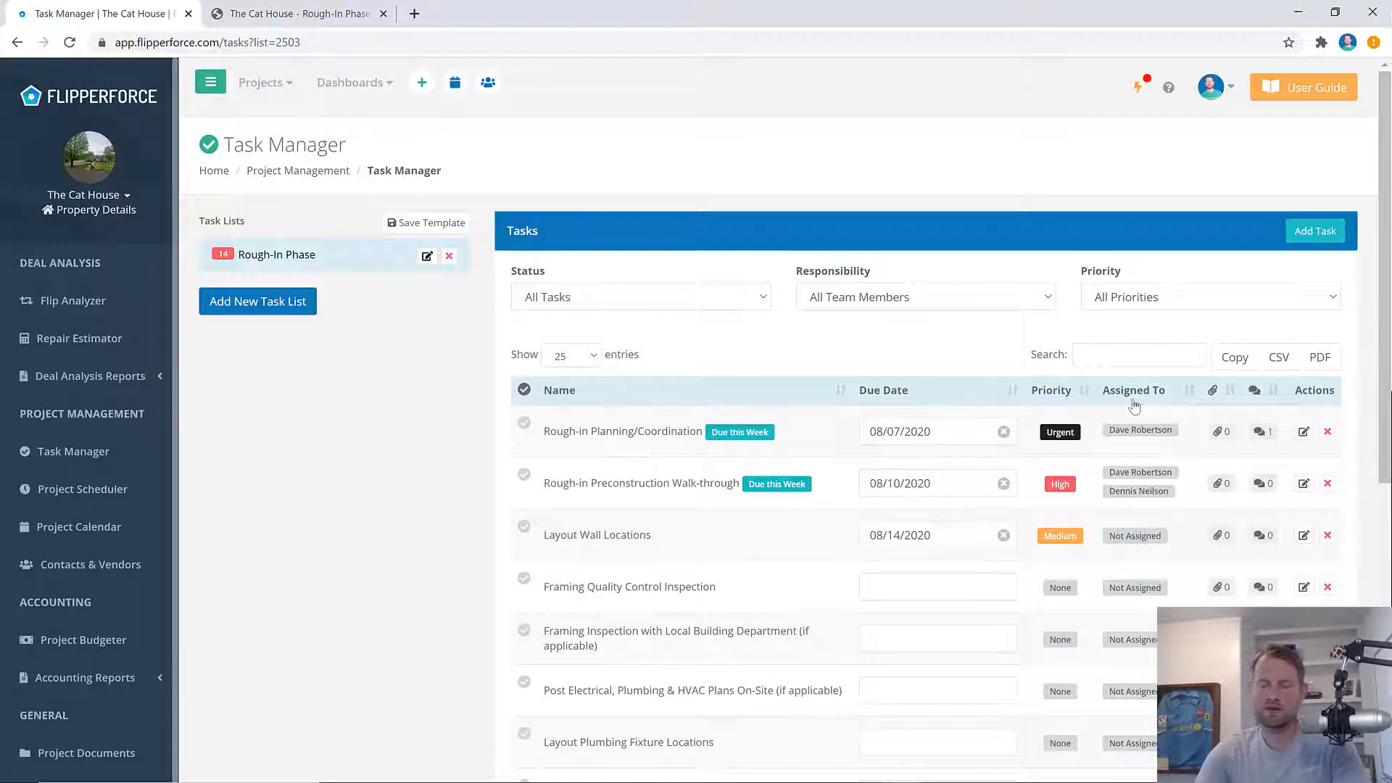
- Export the tasks as CSV, widen the Name column of the downloaded file in Excel, and return to the browser
left_click(1281, 366)
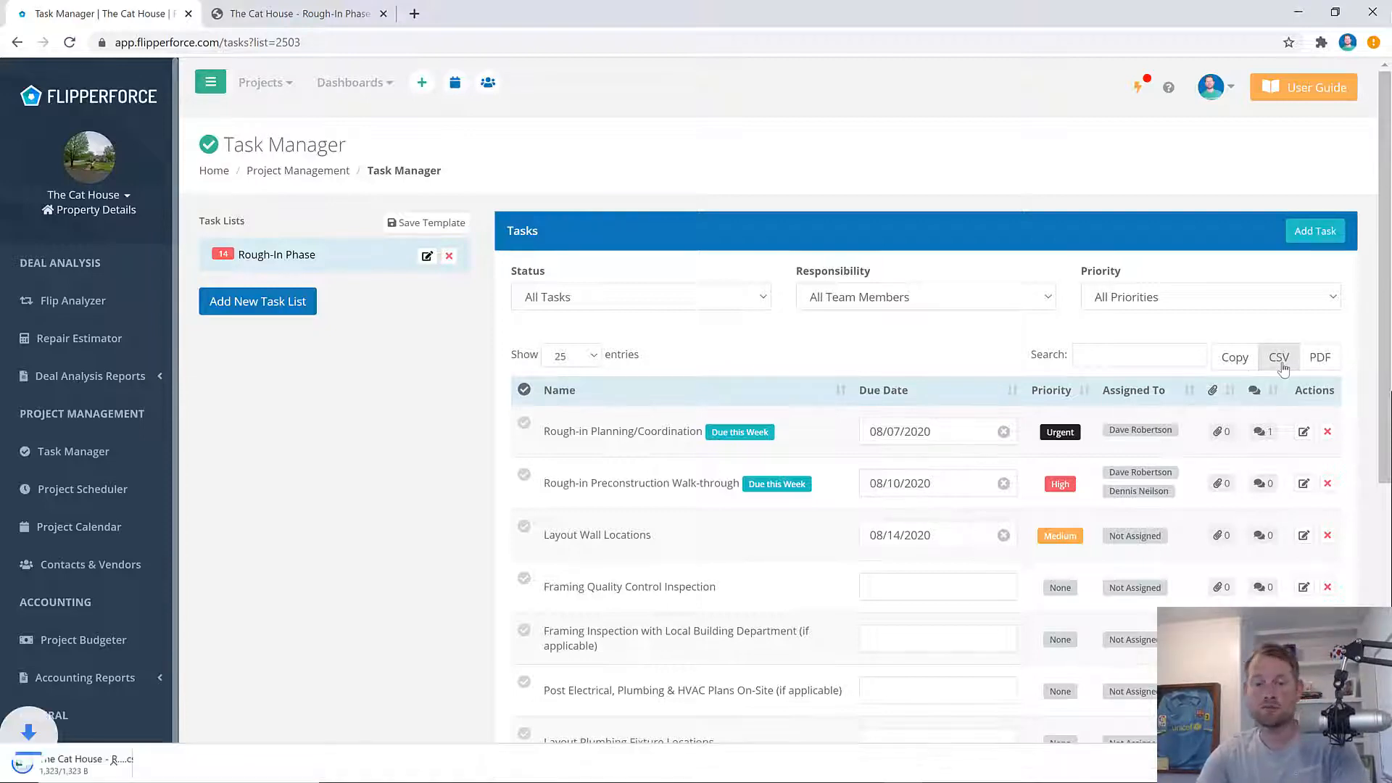
left_click(98, 777)
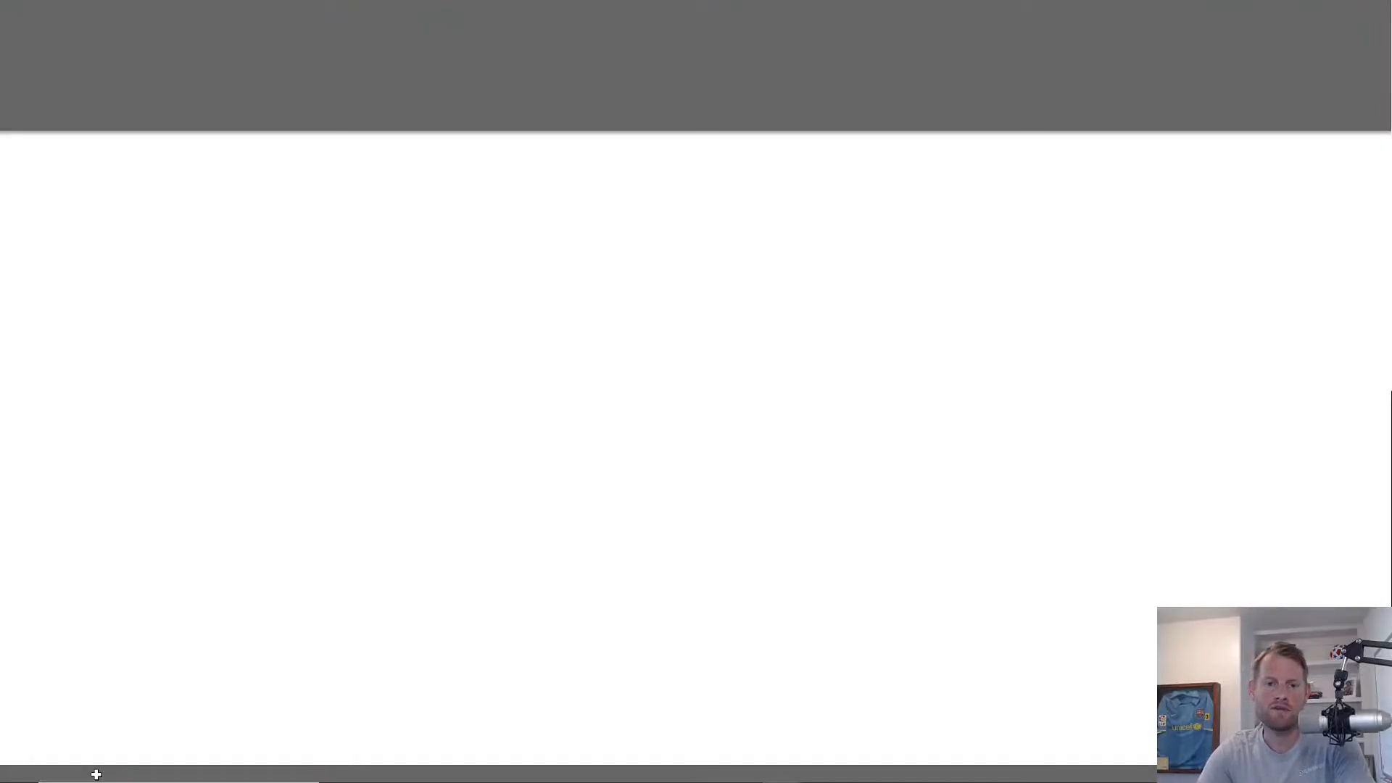
left_click_drag(76, 139, 148, 150)
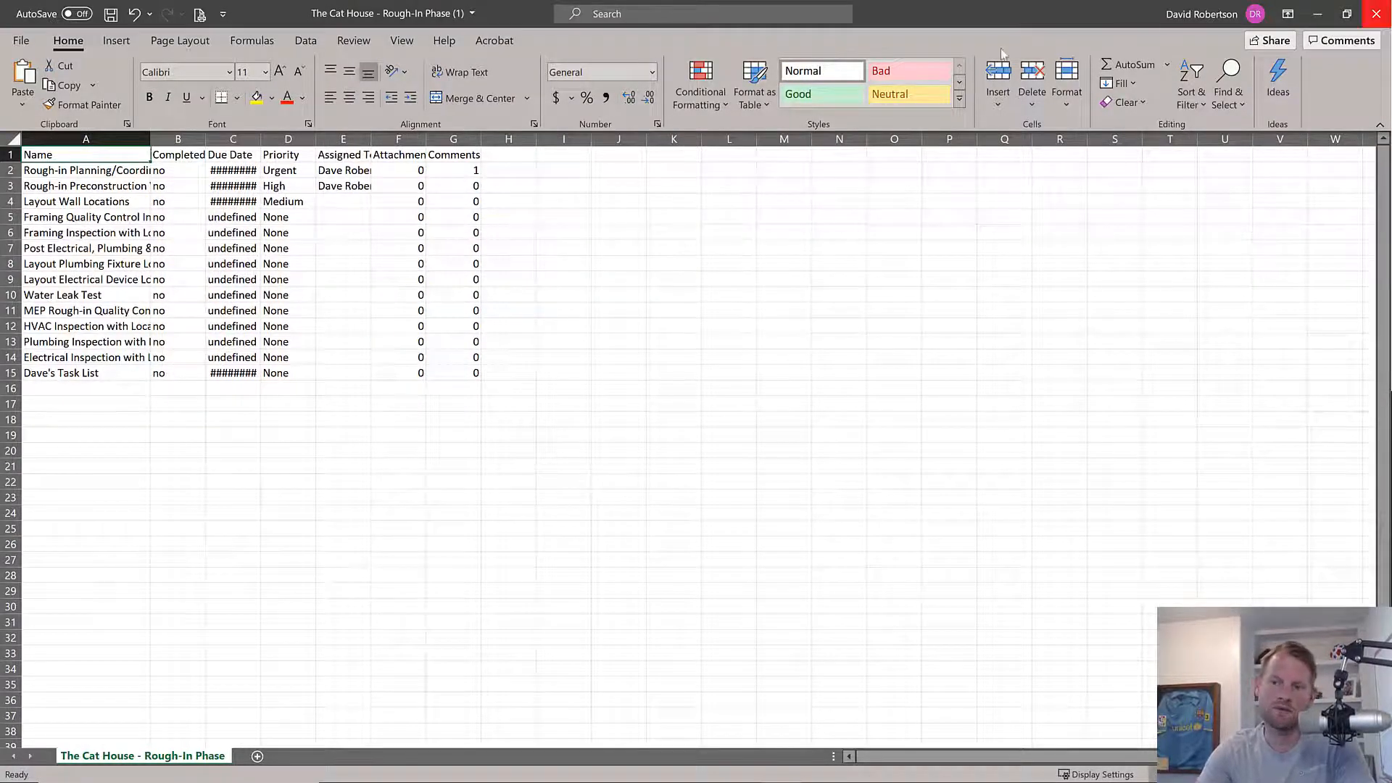
left_click(1317, 14)
left_click(1317, 15)
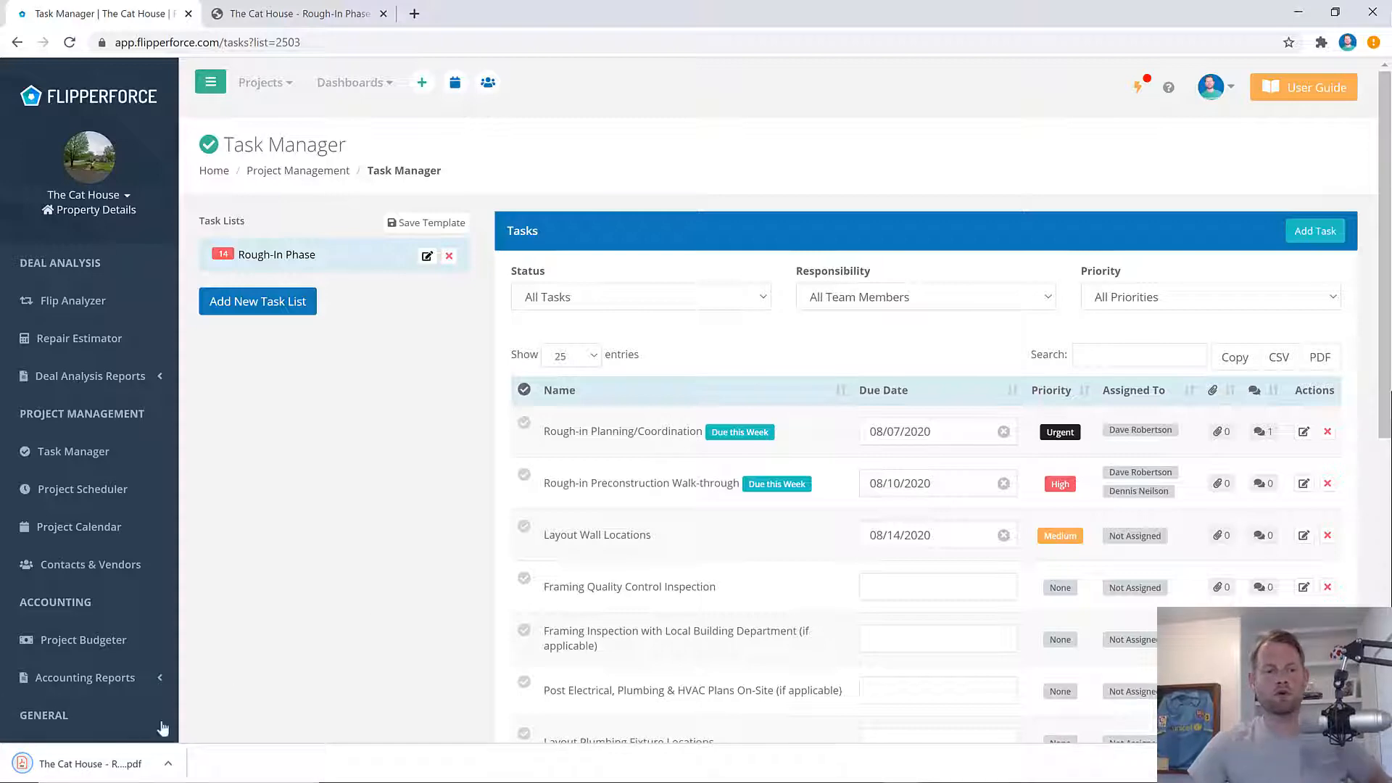
- Open the downloaded Rough-In Phase PDF to review the task table, and return to the Task Manager page
left_click(107, 755)
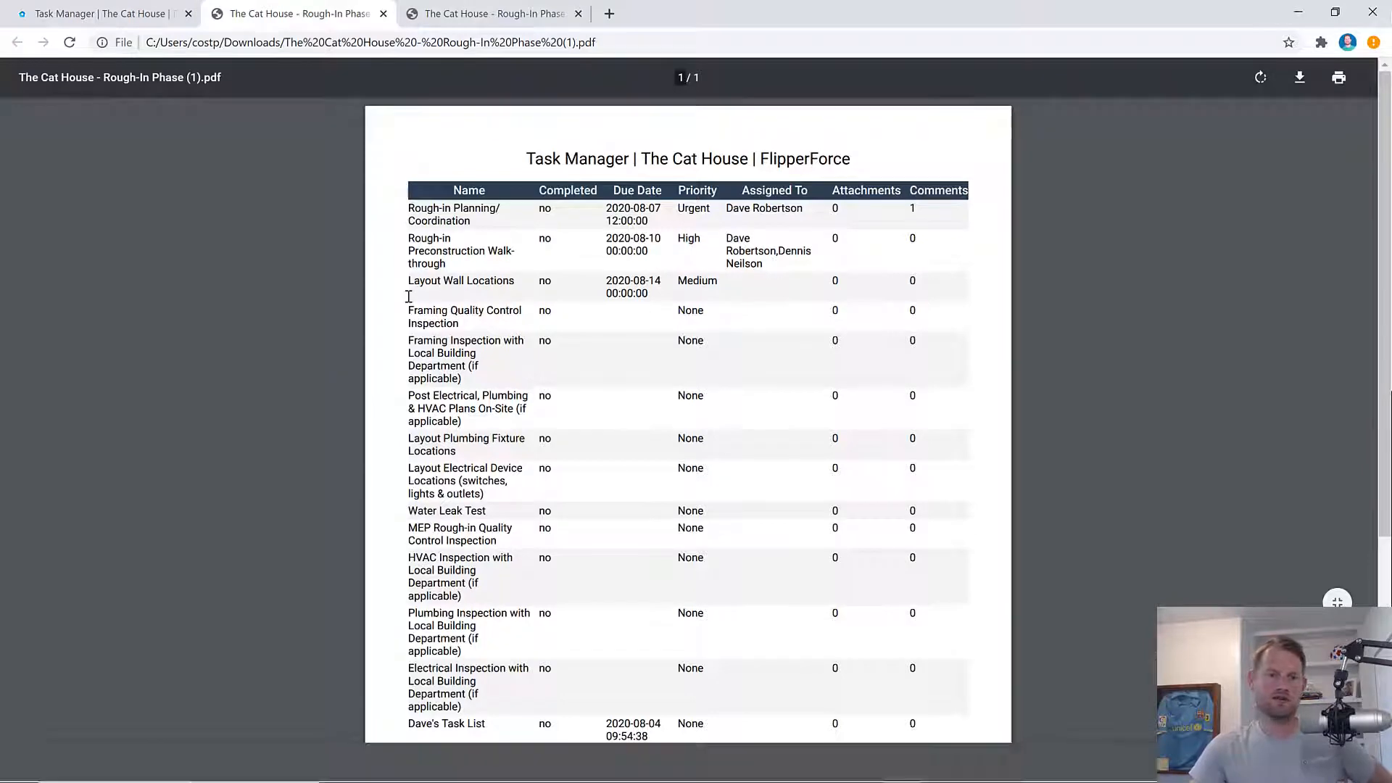
left_click(138, 18)
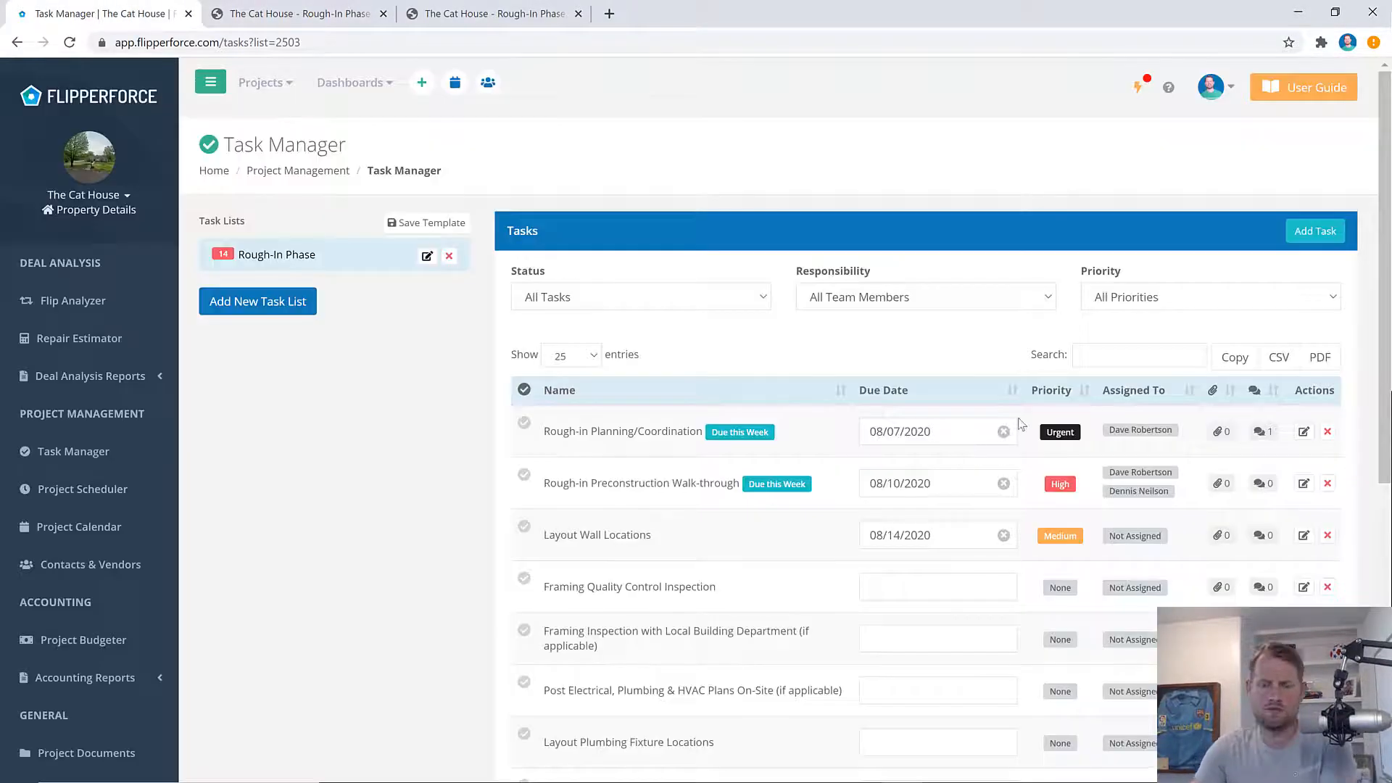
scroll(1020, 424, "down", 1)
scroll(1020, 424, "down", 6)
scroll(1020, 424, "up", 7)
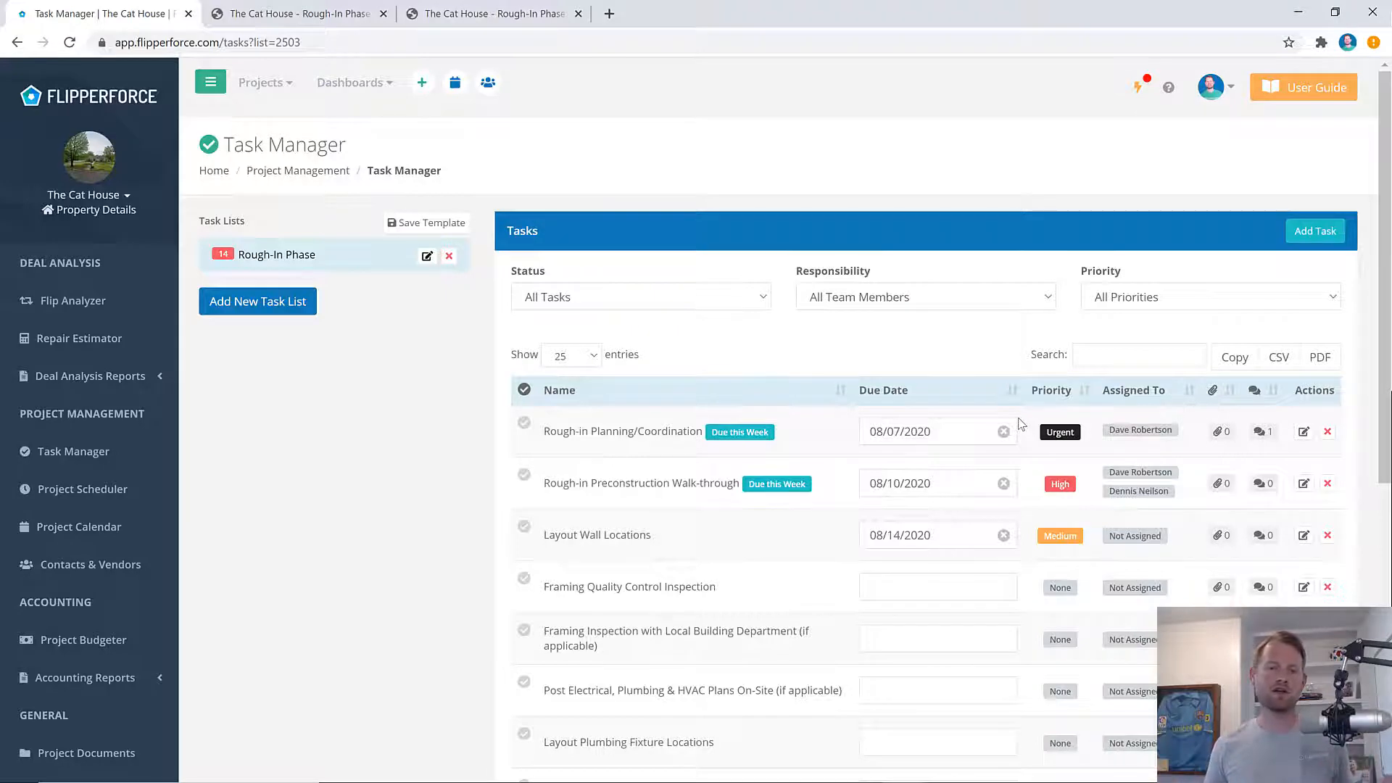
scroll(936, 493, "down", 6)
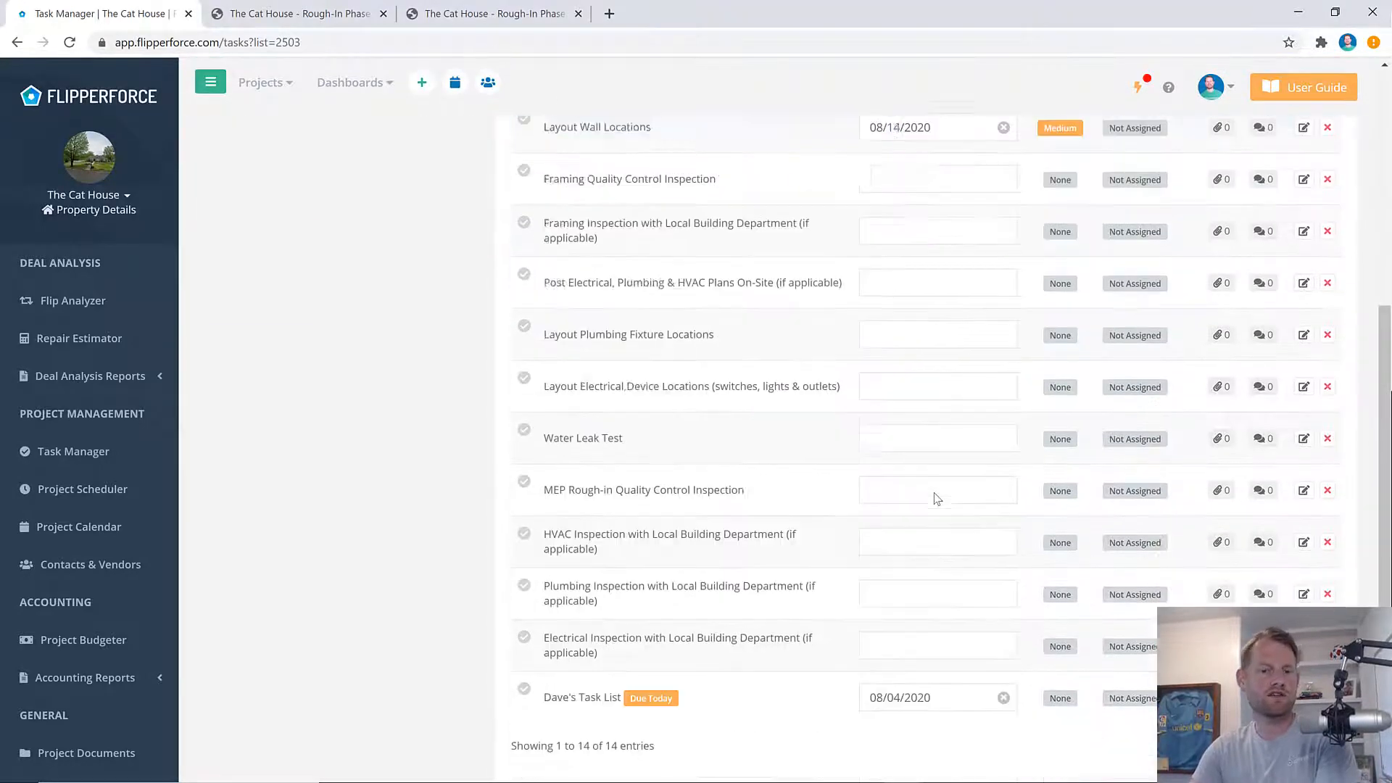
scroll(935, 498, "up", 7)
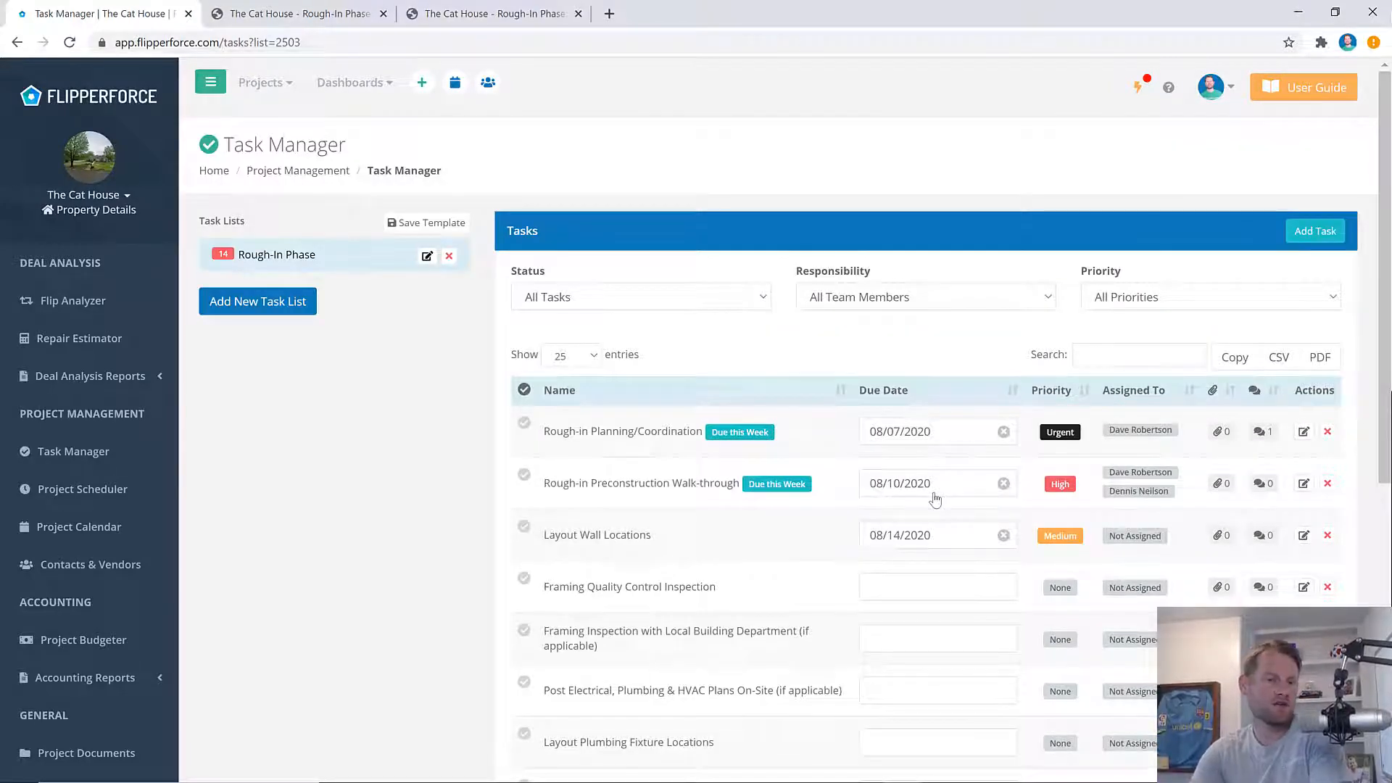
- Start a template from the Rough-In Phase task list, named with the owner's first name in possessive form followed by "Custom Rough-In Phase Template"
left_click(457, 228)
left_click(476, 249)
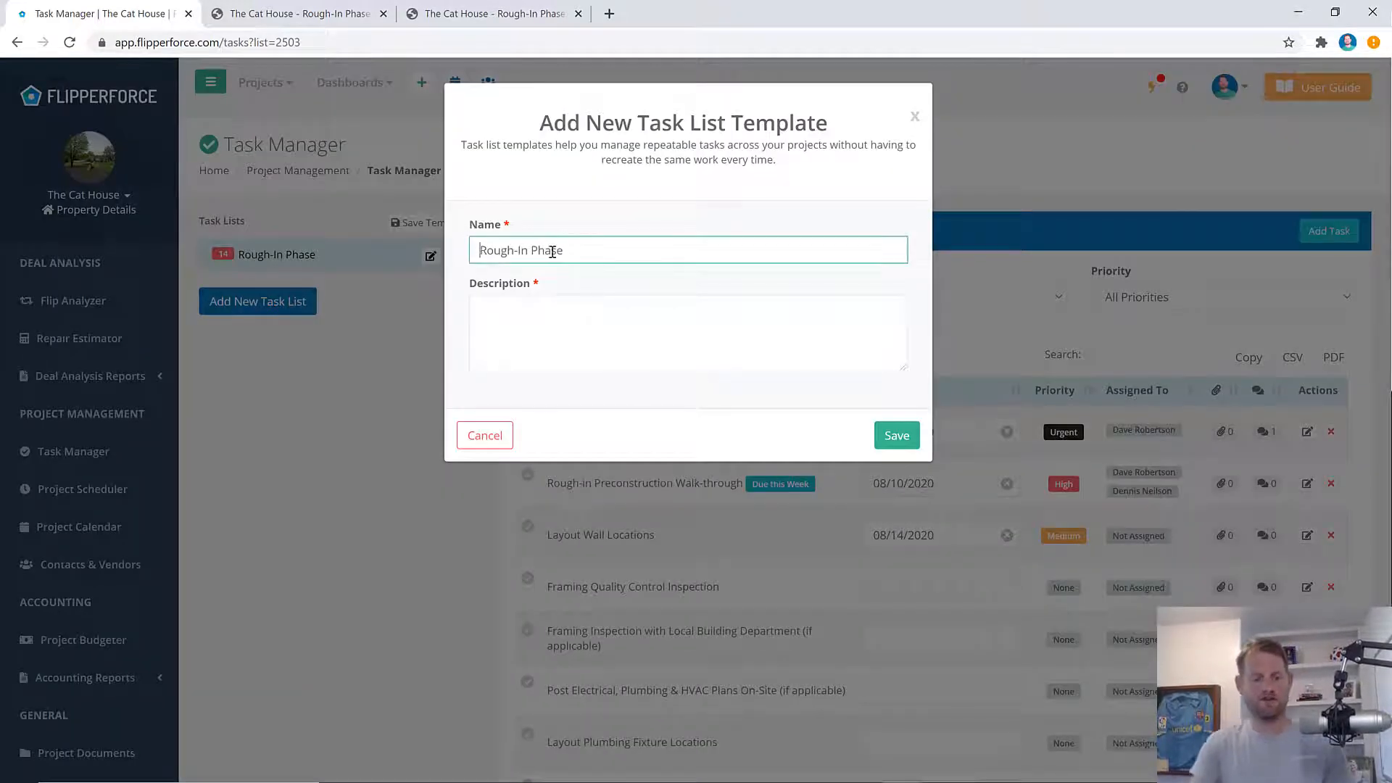
type("Dave's CustomerRough-In")
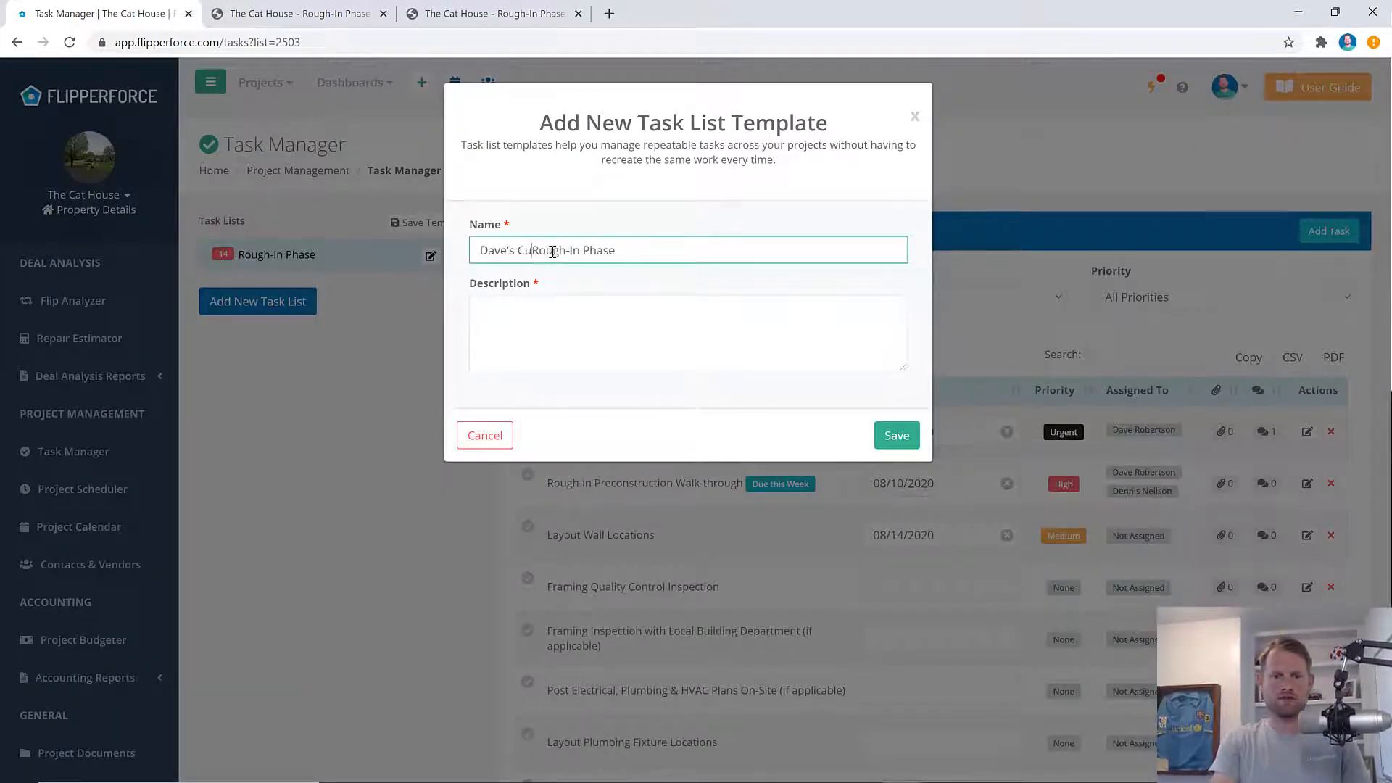
key("BackSpace")
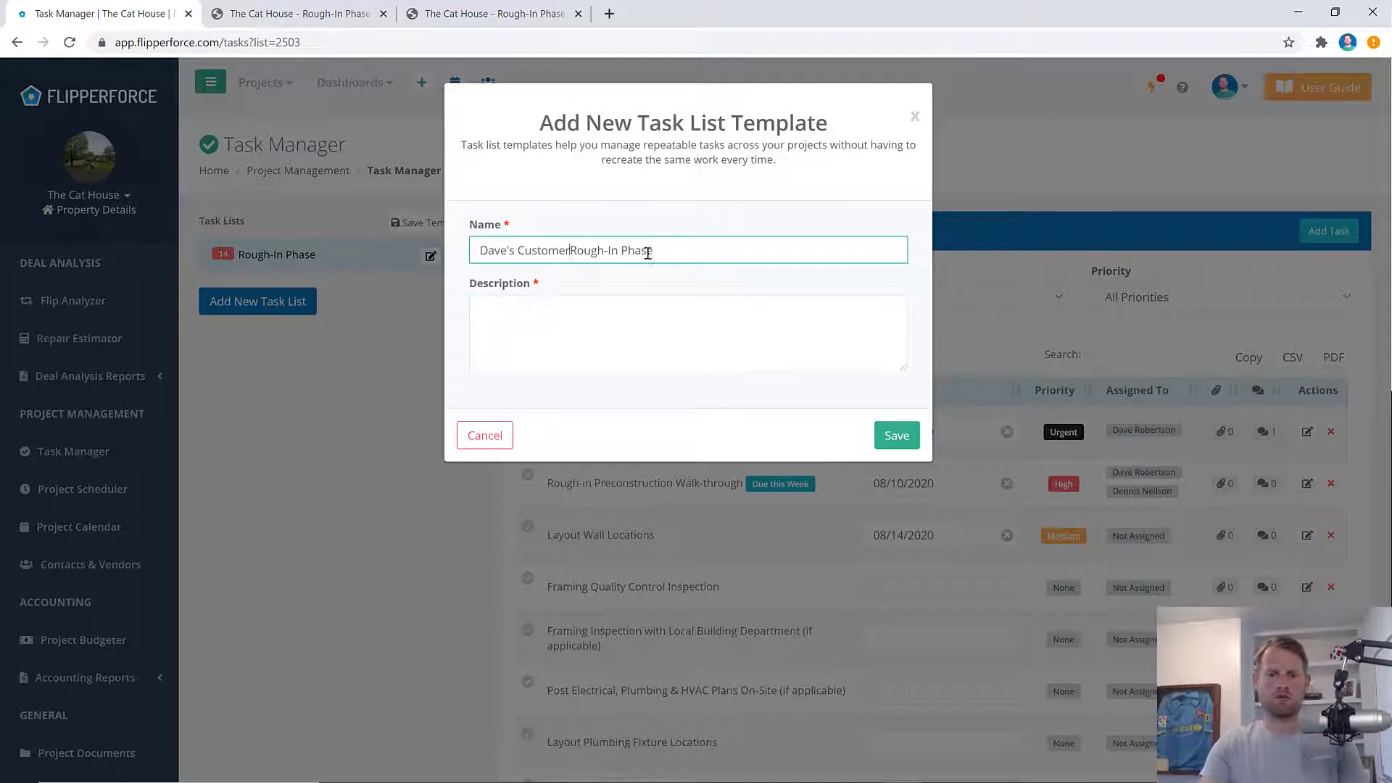
left_click(683, 254)
type("Template")
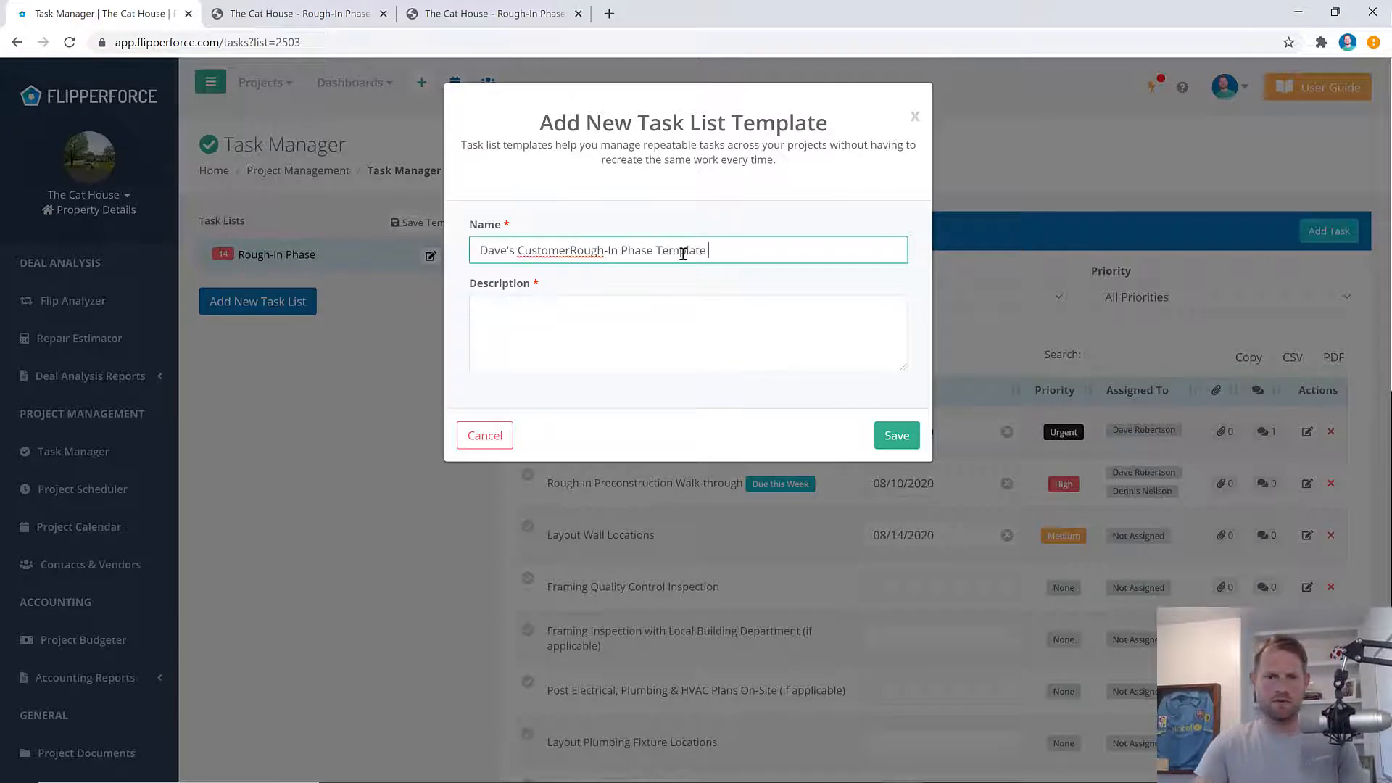
left_click(568, 250)
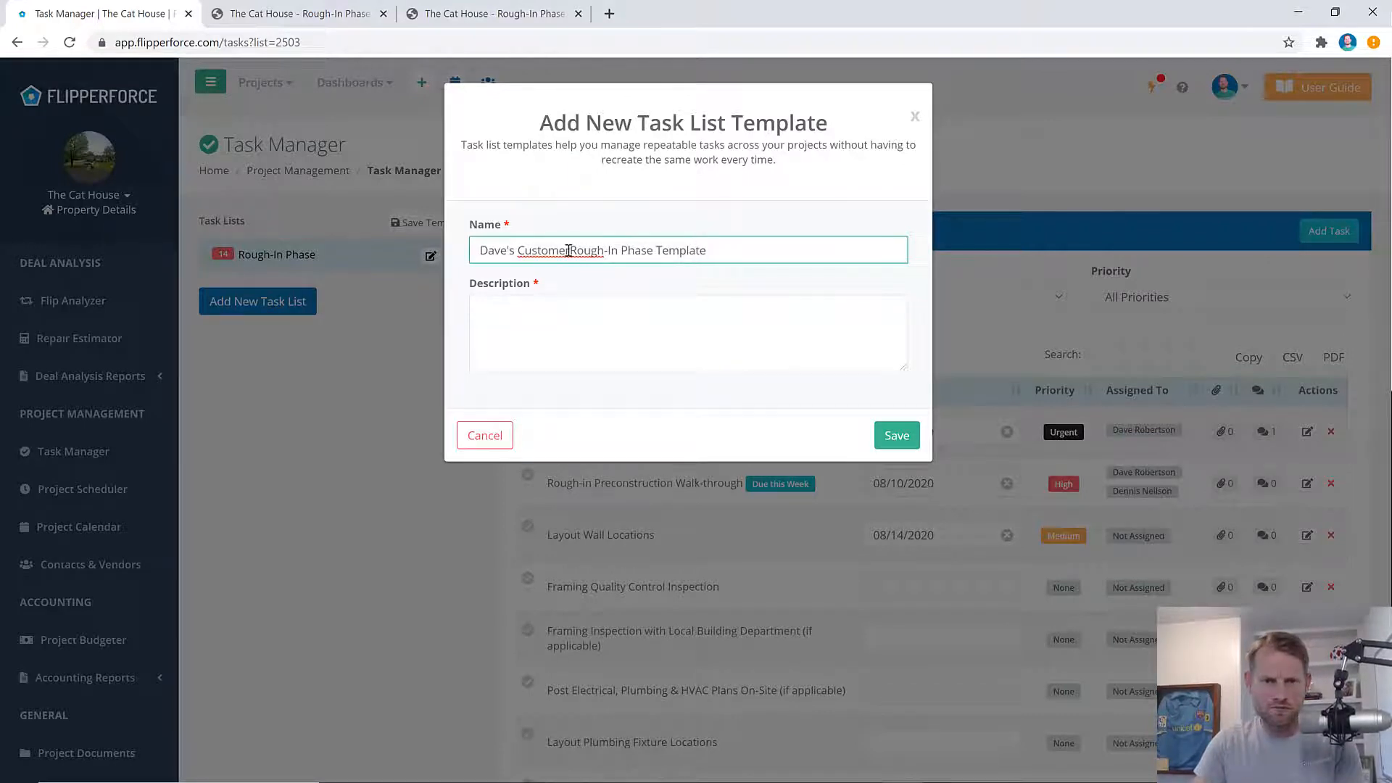
key("BackSpace")
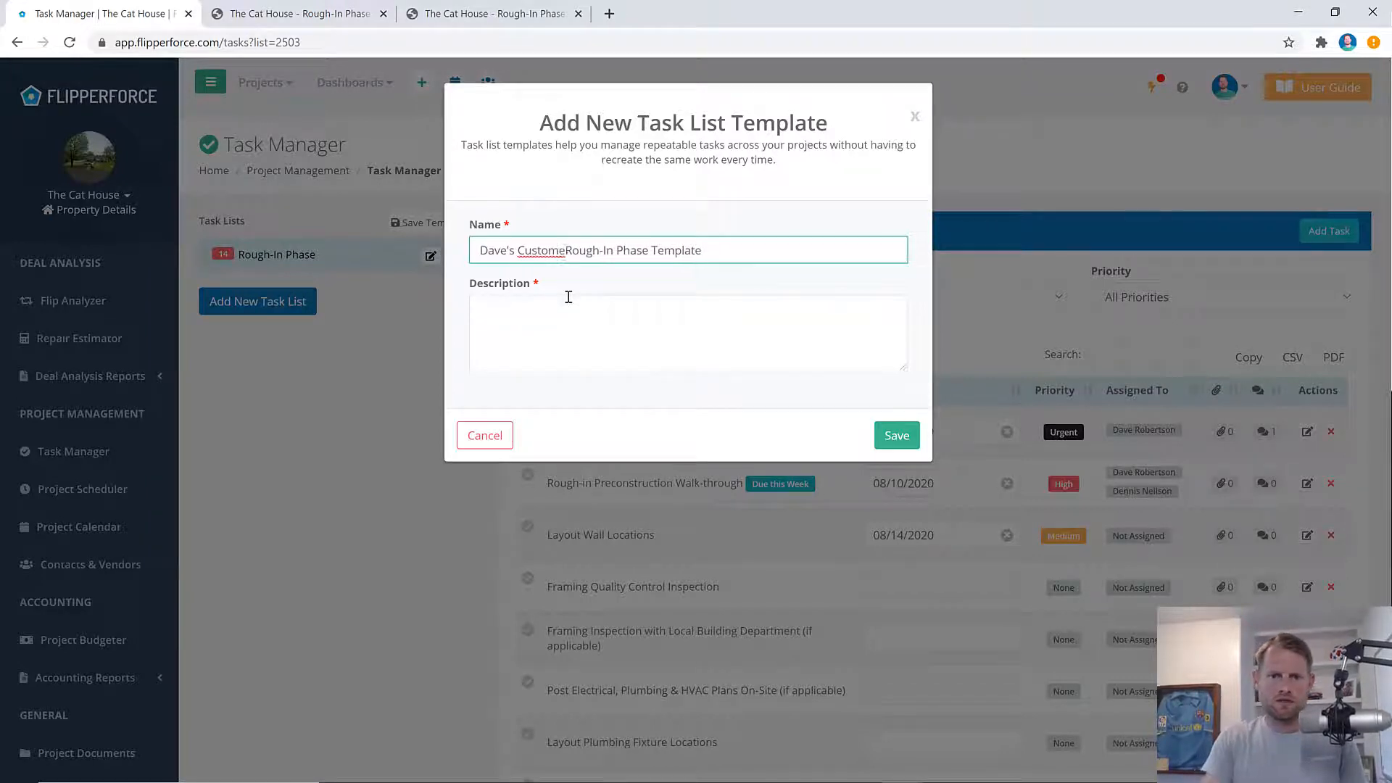
key("BackSpace")
- Enter "Rough-in template" as the template's description and save the template
left_click(568, 298)
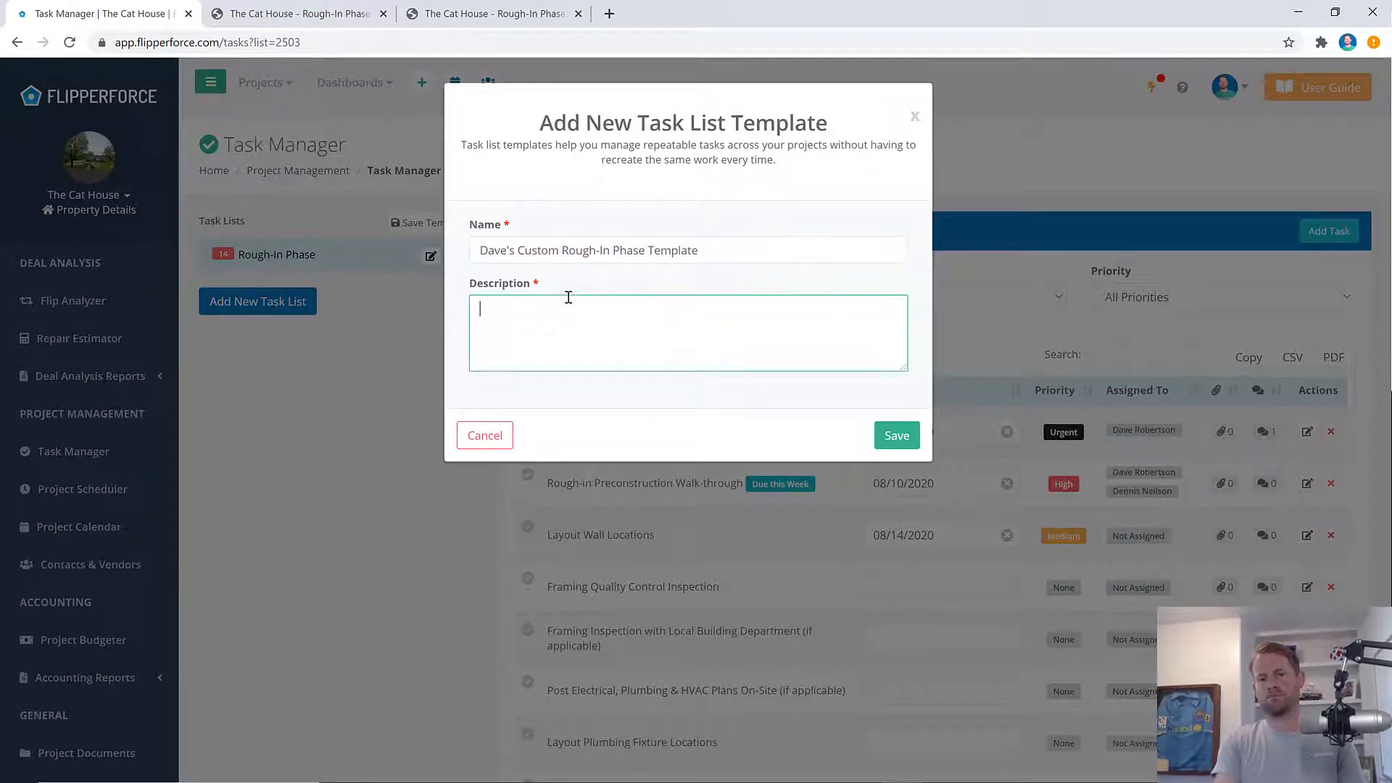
type("Rough")
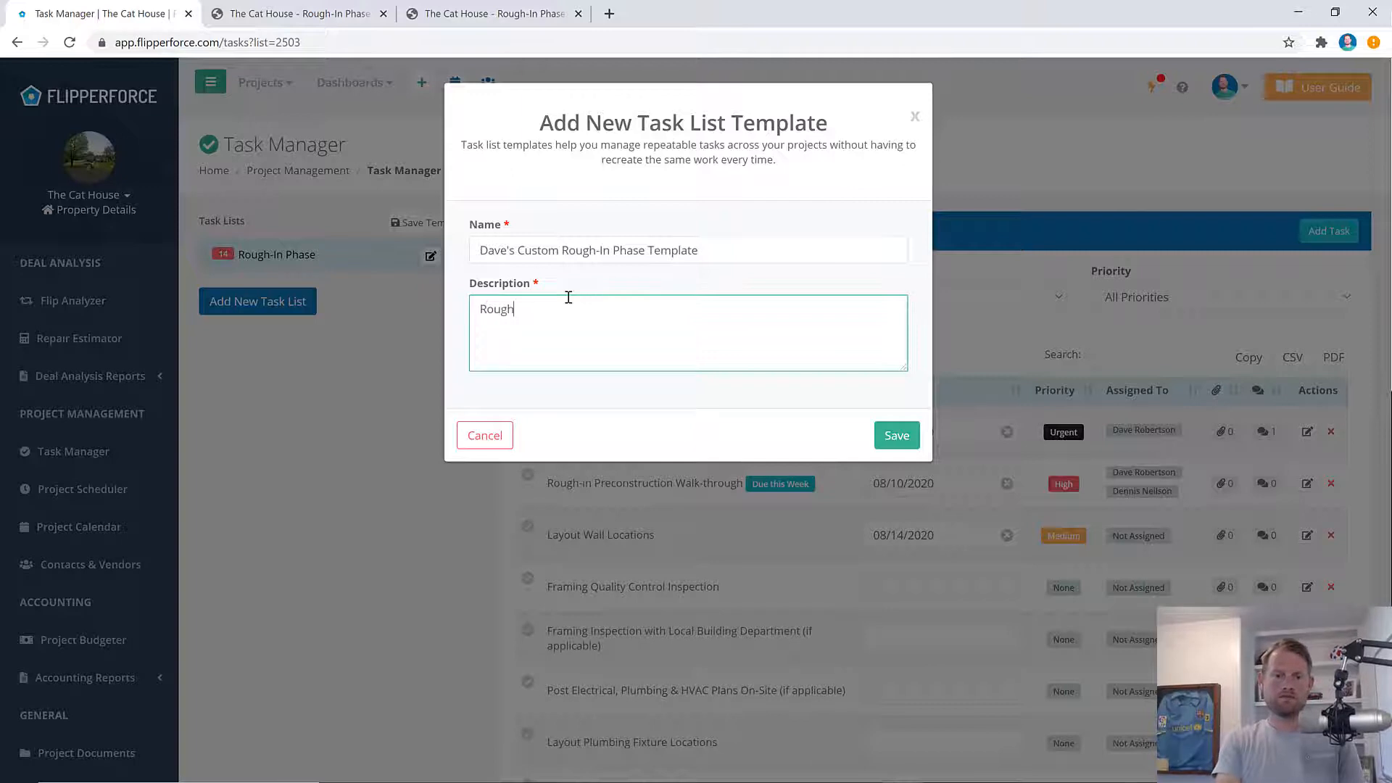
type("-in template")
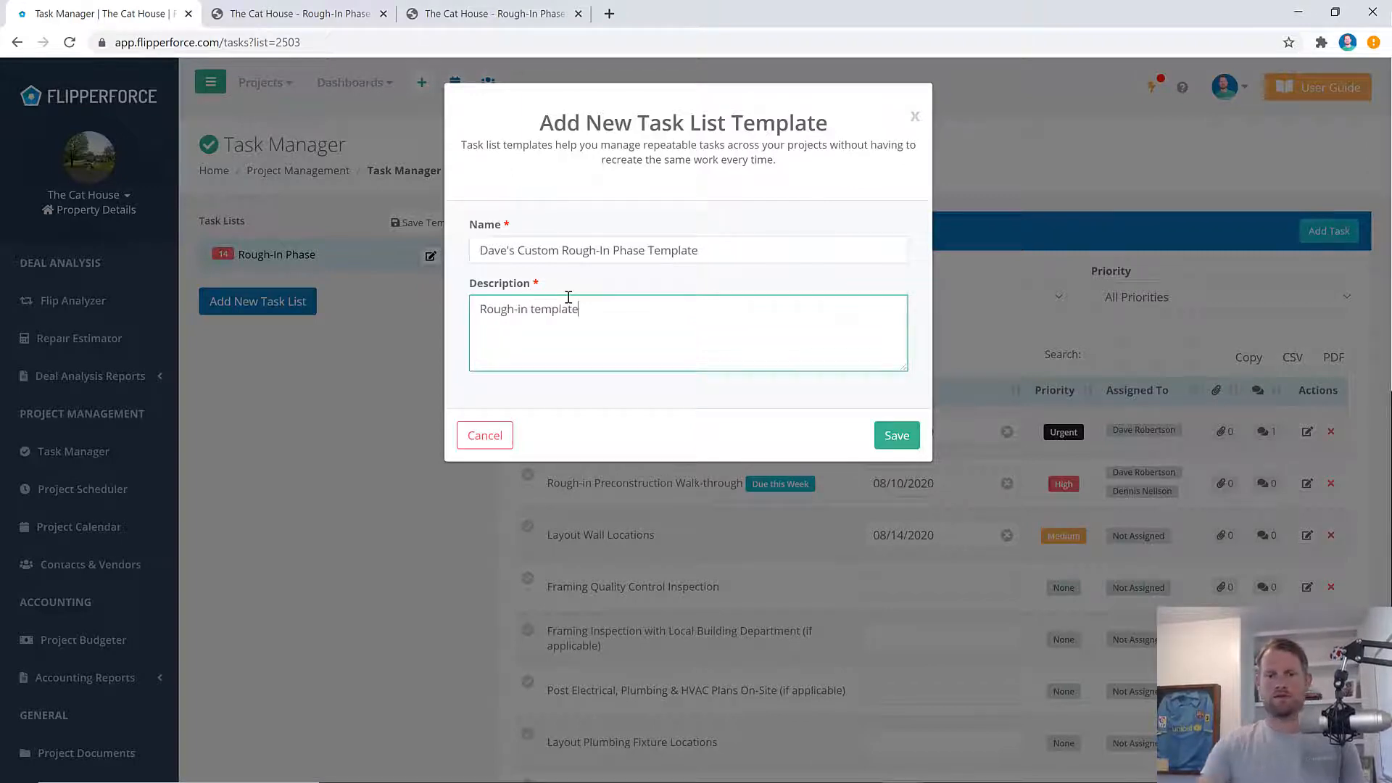
left_click(897, 435)
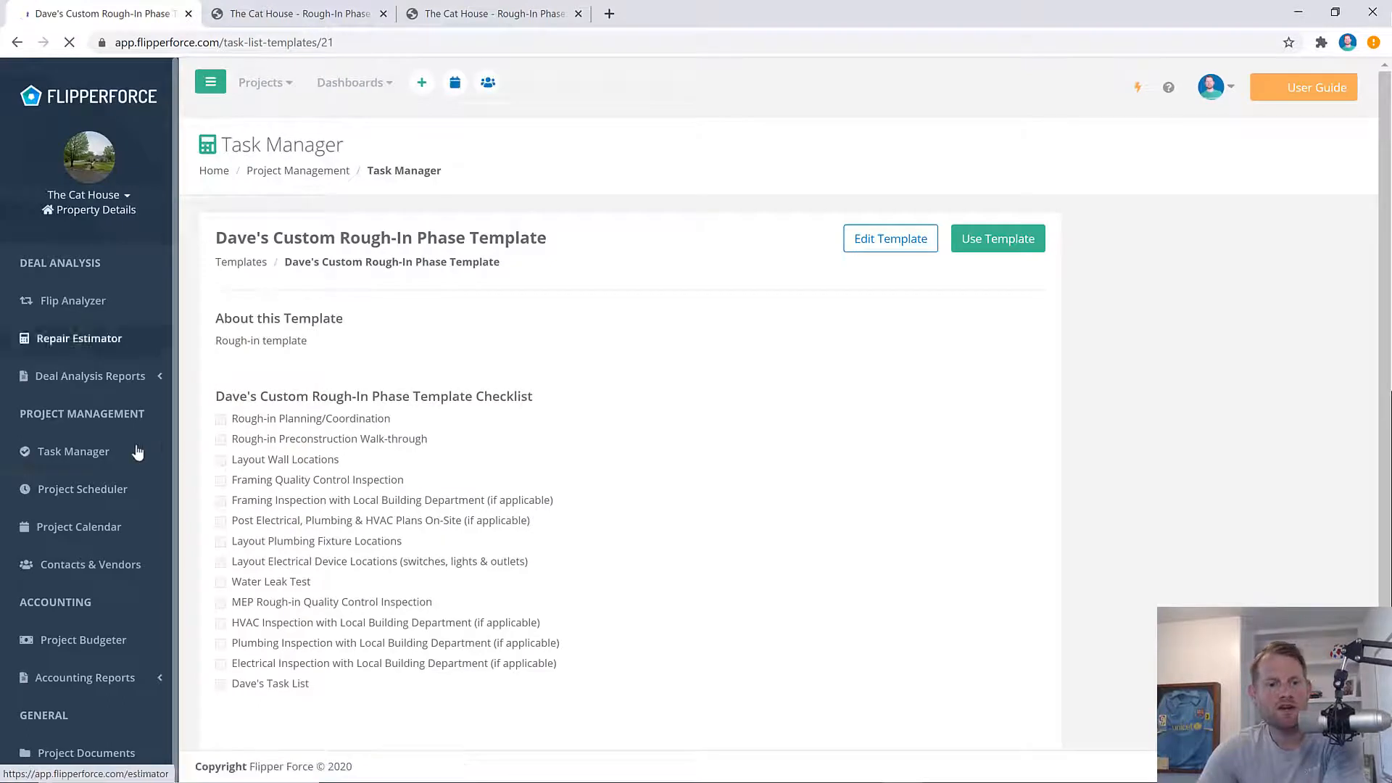
- Add a new task list to the project from the saved custom rough-in template and review its tasks, due dates, priorities and assignments
left_click(126, 451)
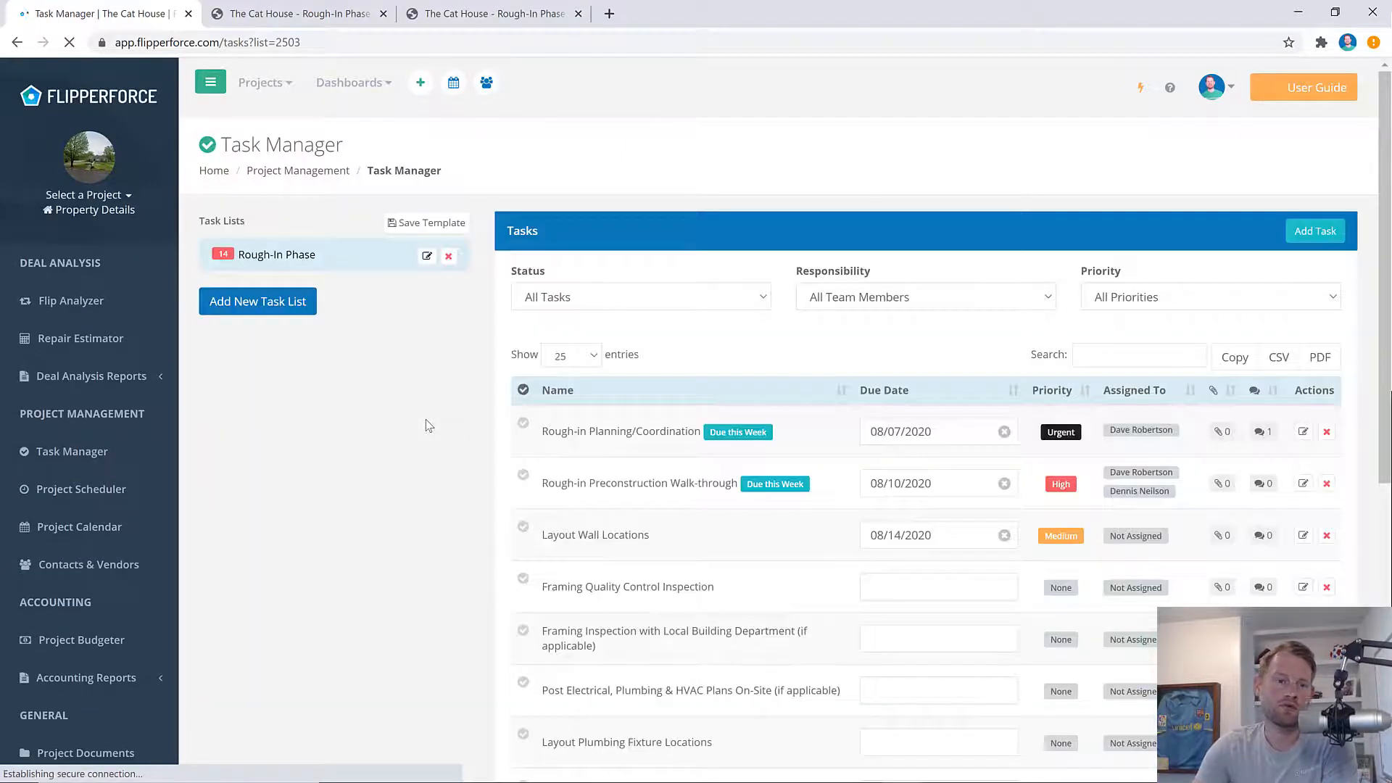
left_click(300, 307)
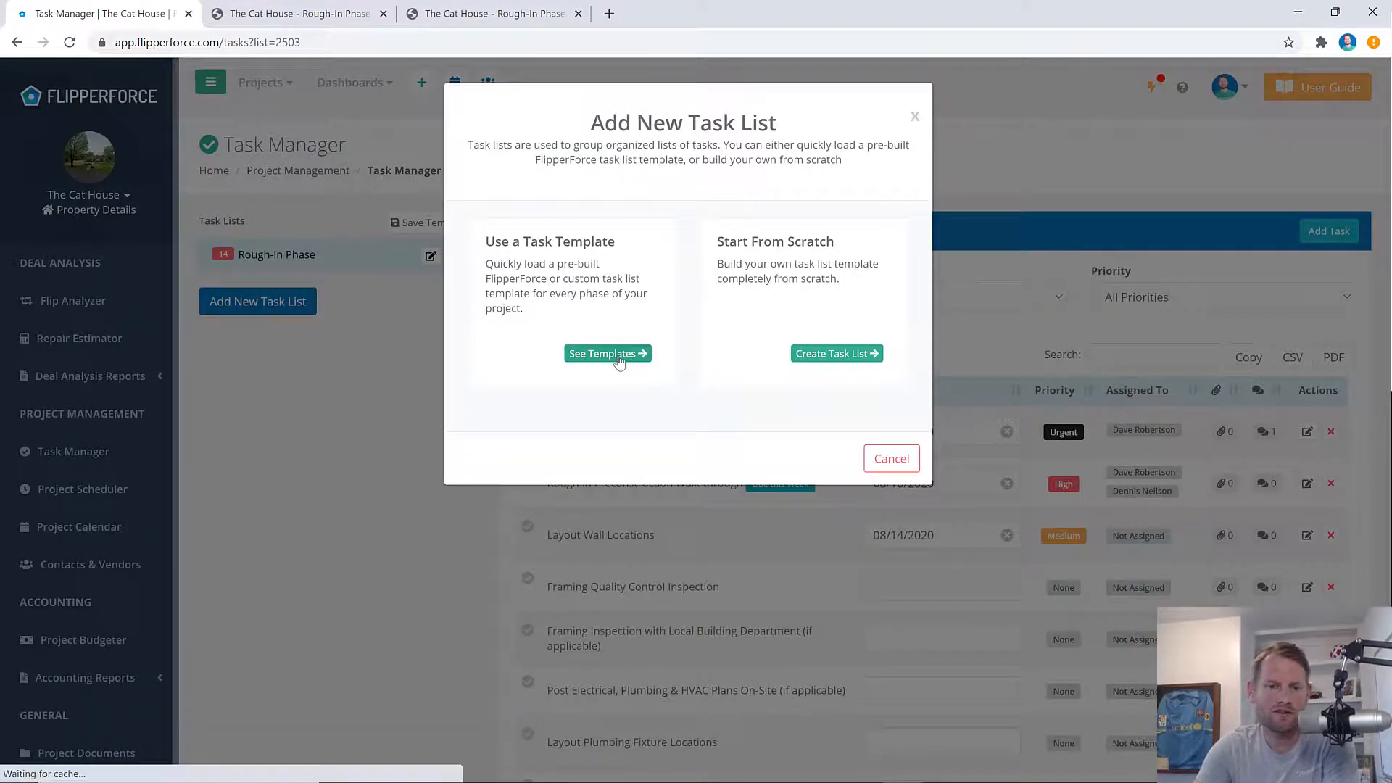
left_click(608, 354)
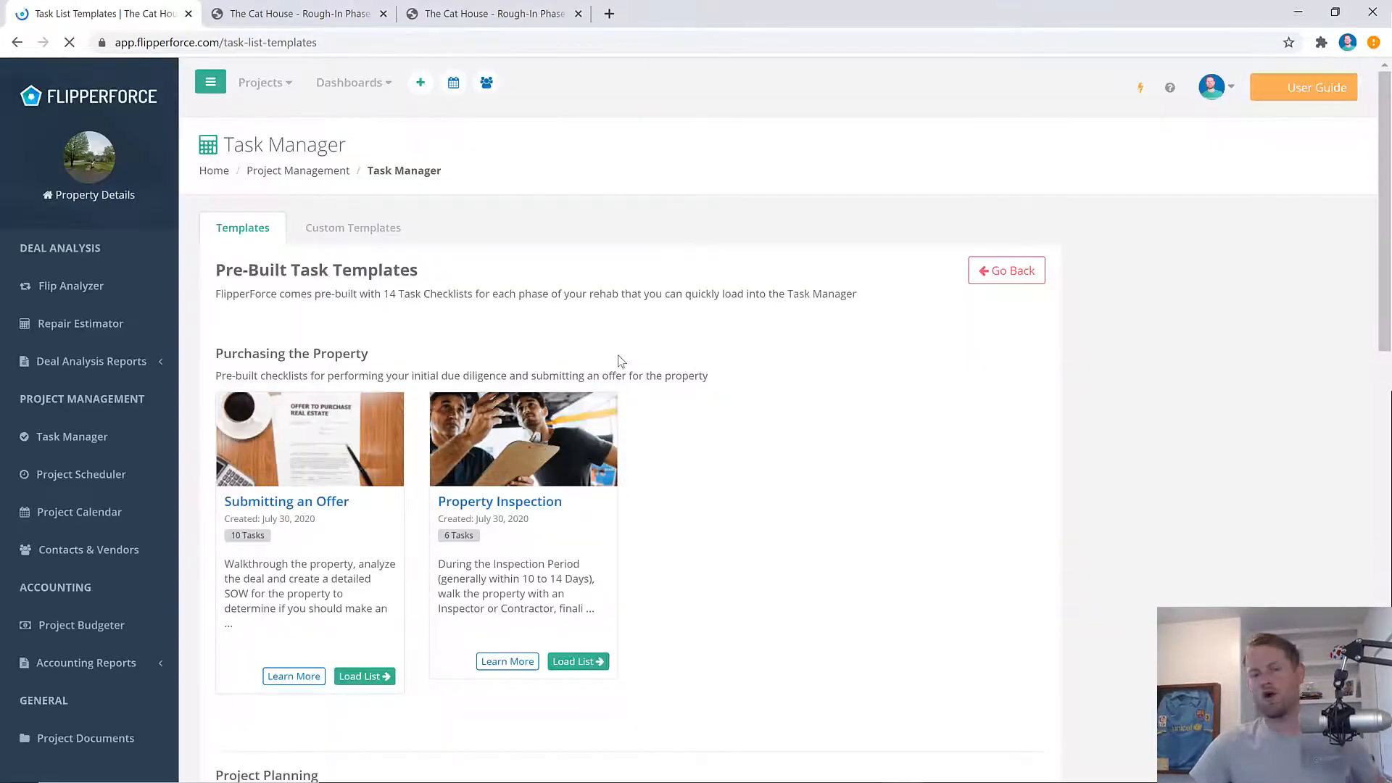
left_click(380, 242)
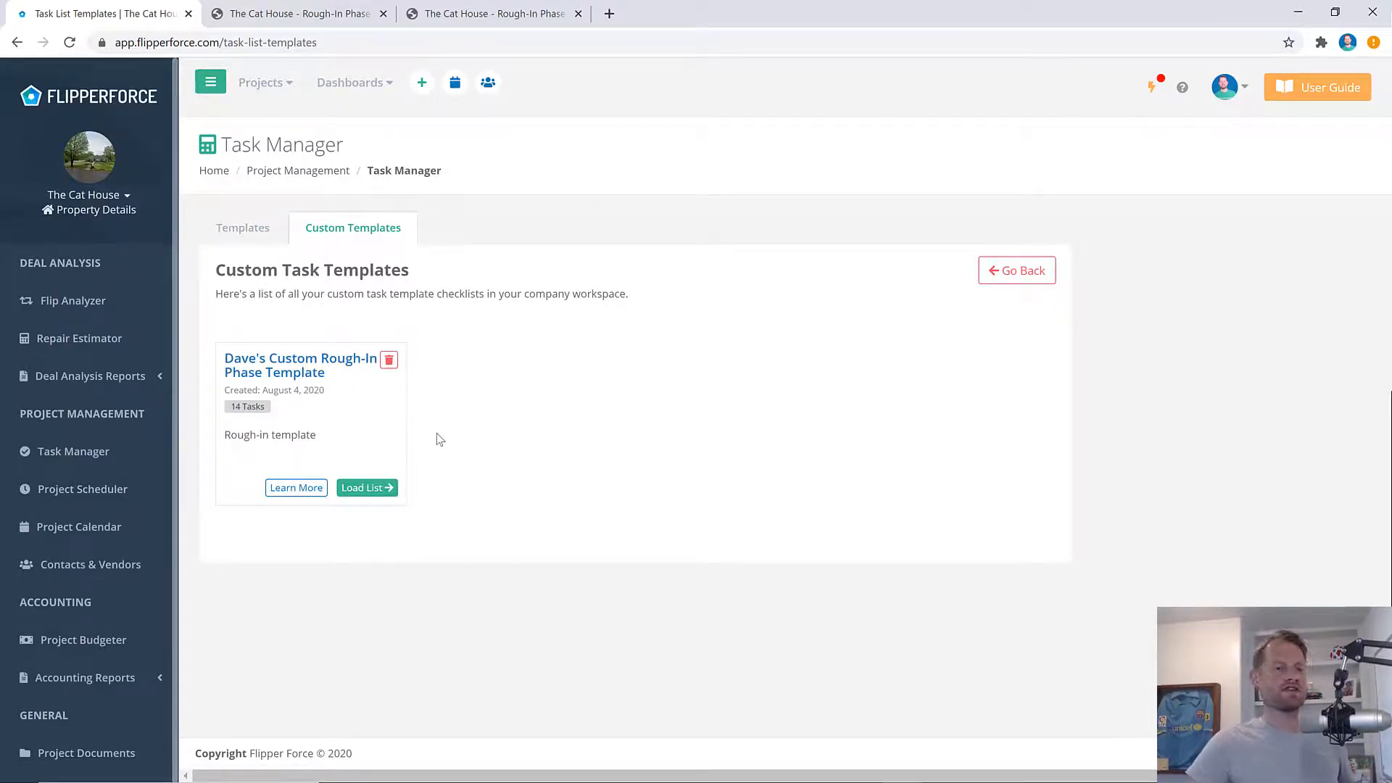
left_click(371, 487)
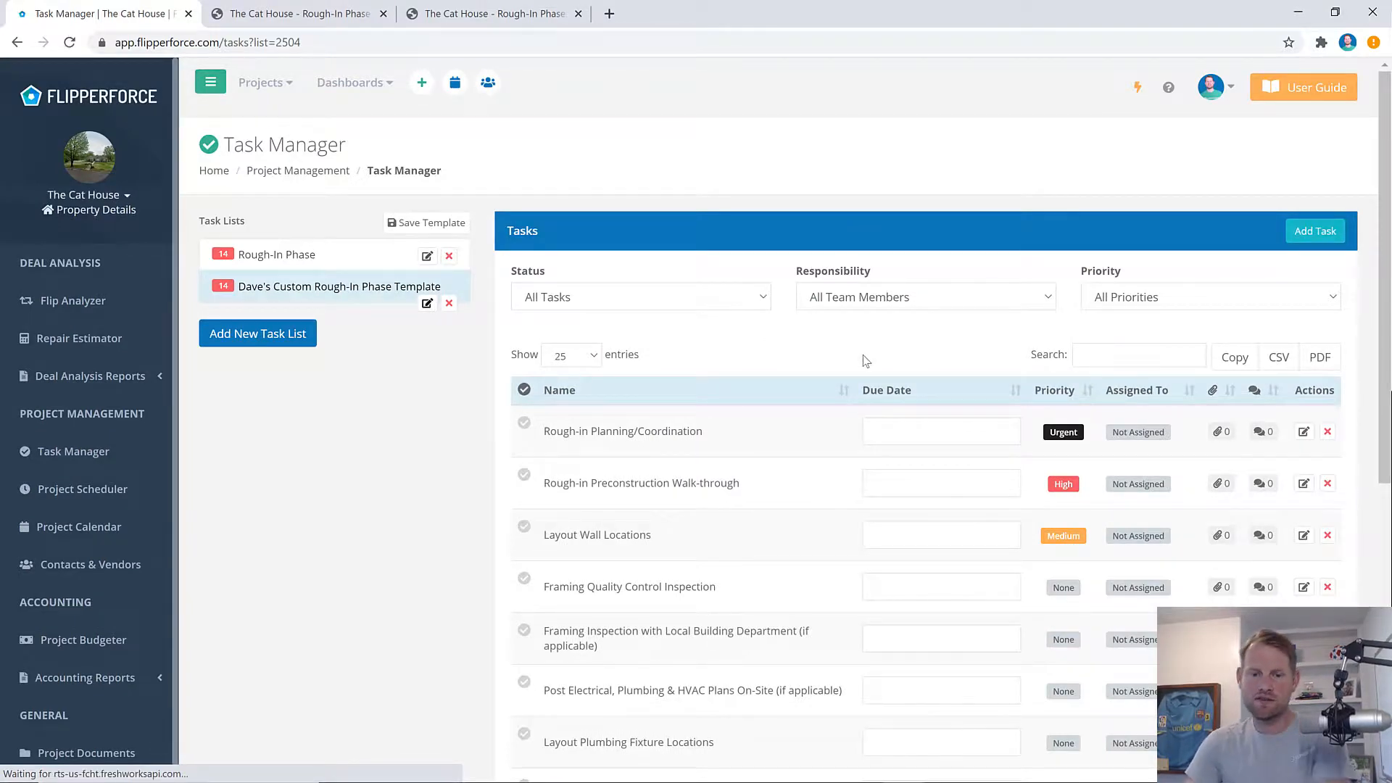
scroll(862, 361, "down", 5)
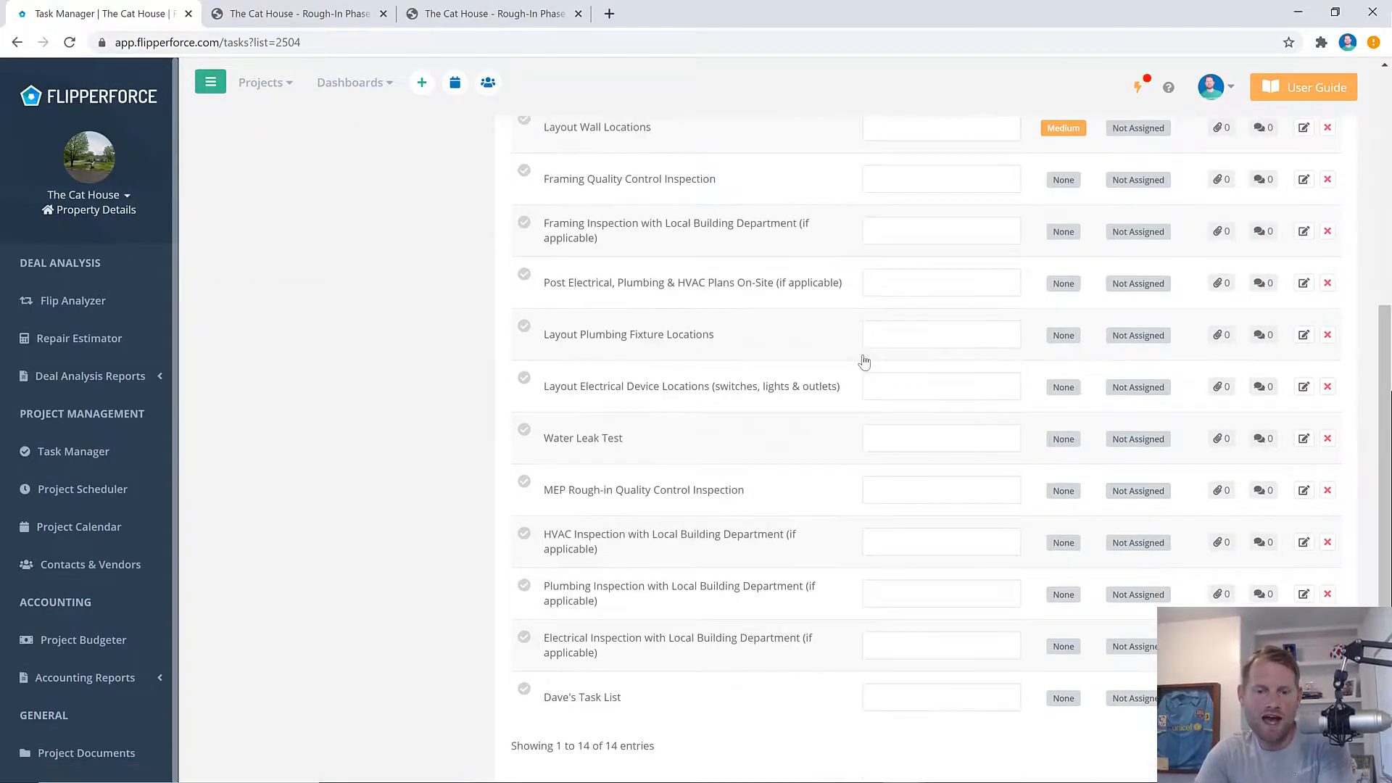
scroll(863, 360, "up", 5)
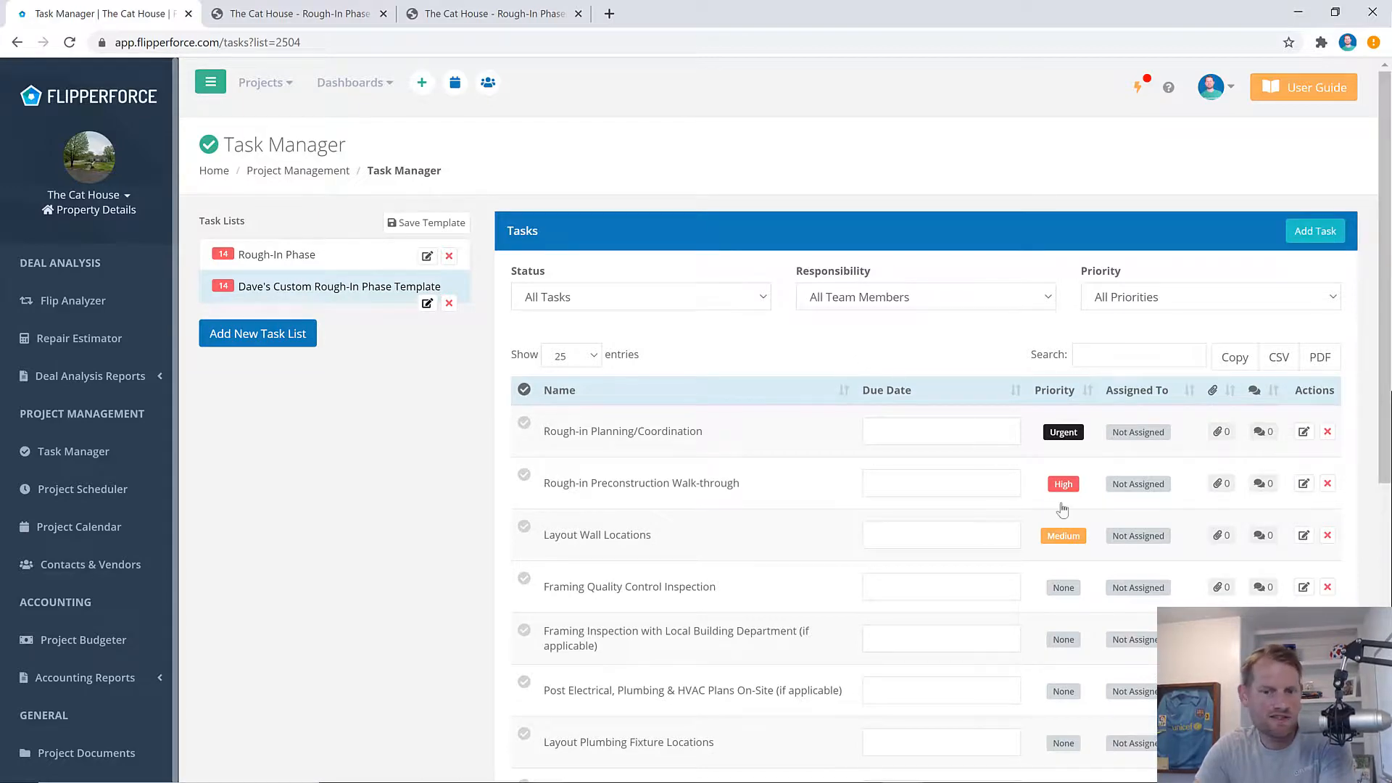
scroll(1063, 508, "down", 3)
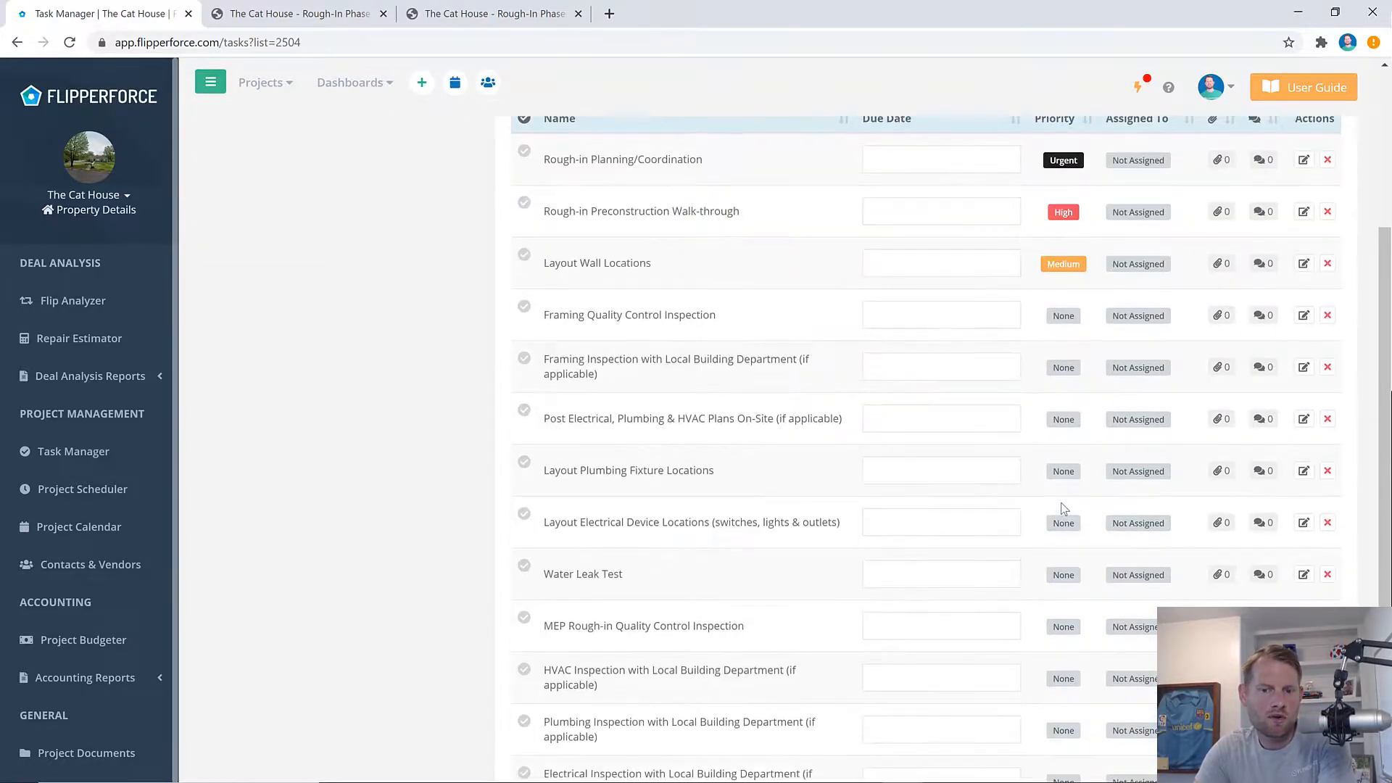
scroll(1064, 508, "down", 3)
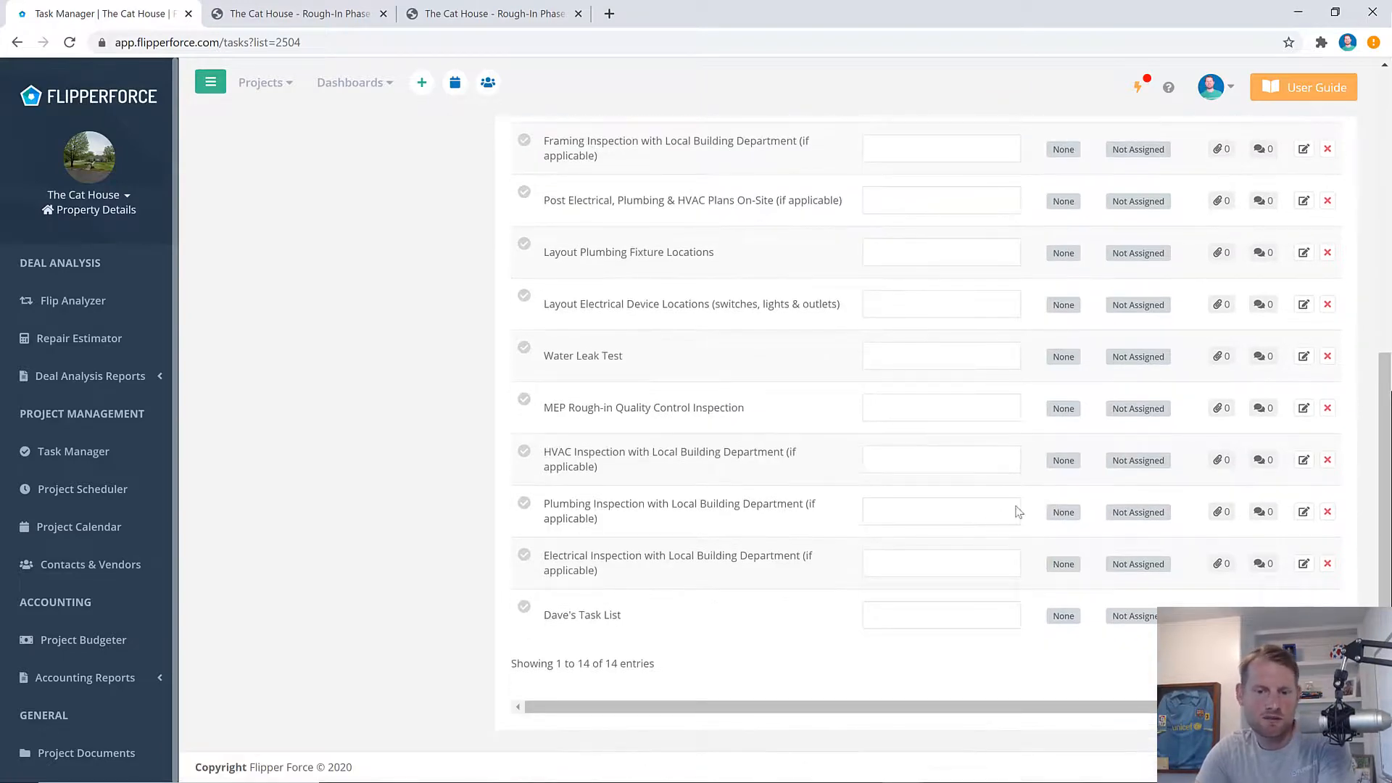
scroll(808, 523, "up", 6)
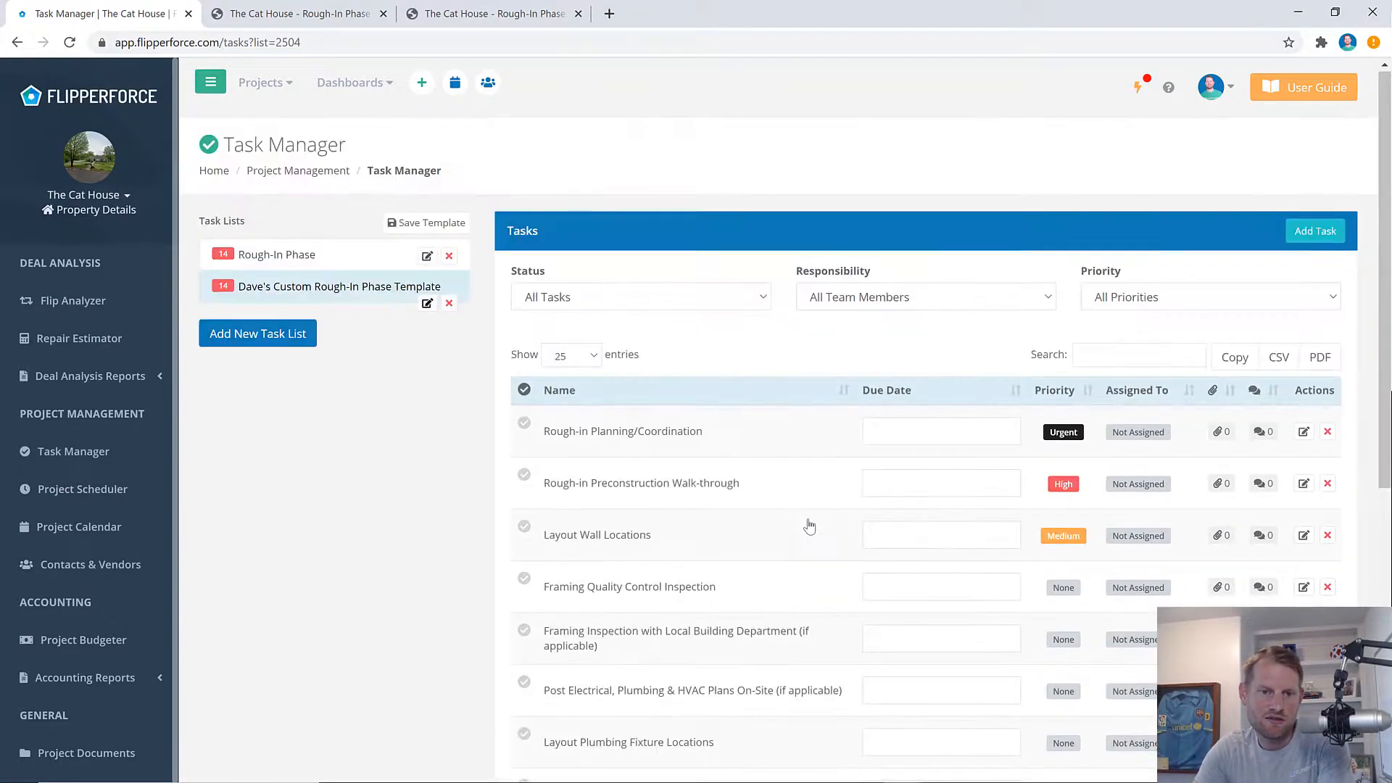